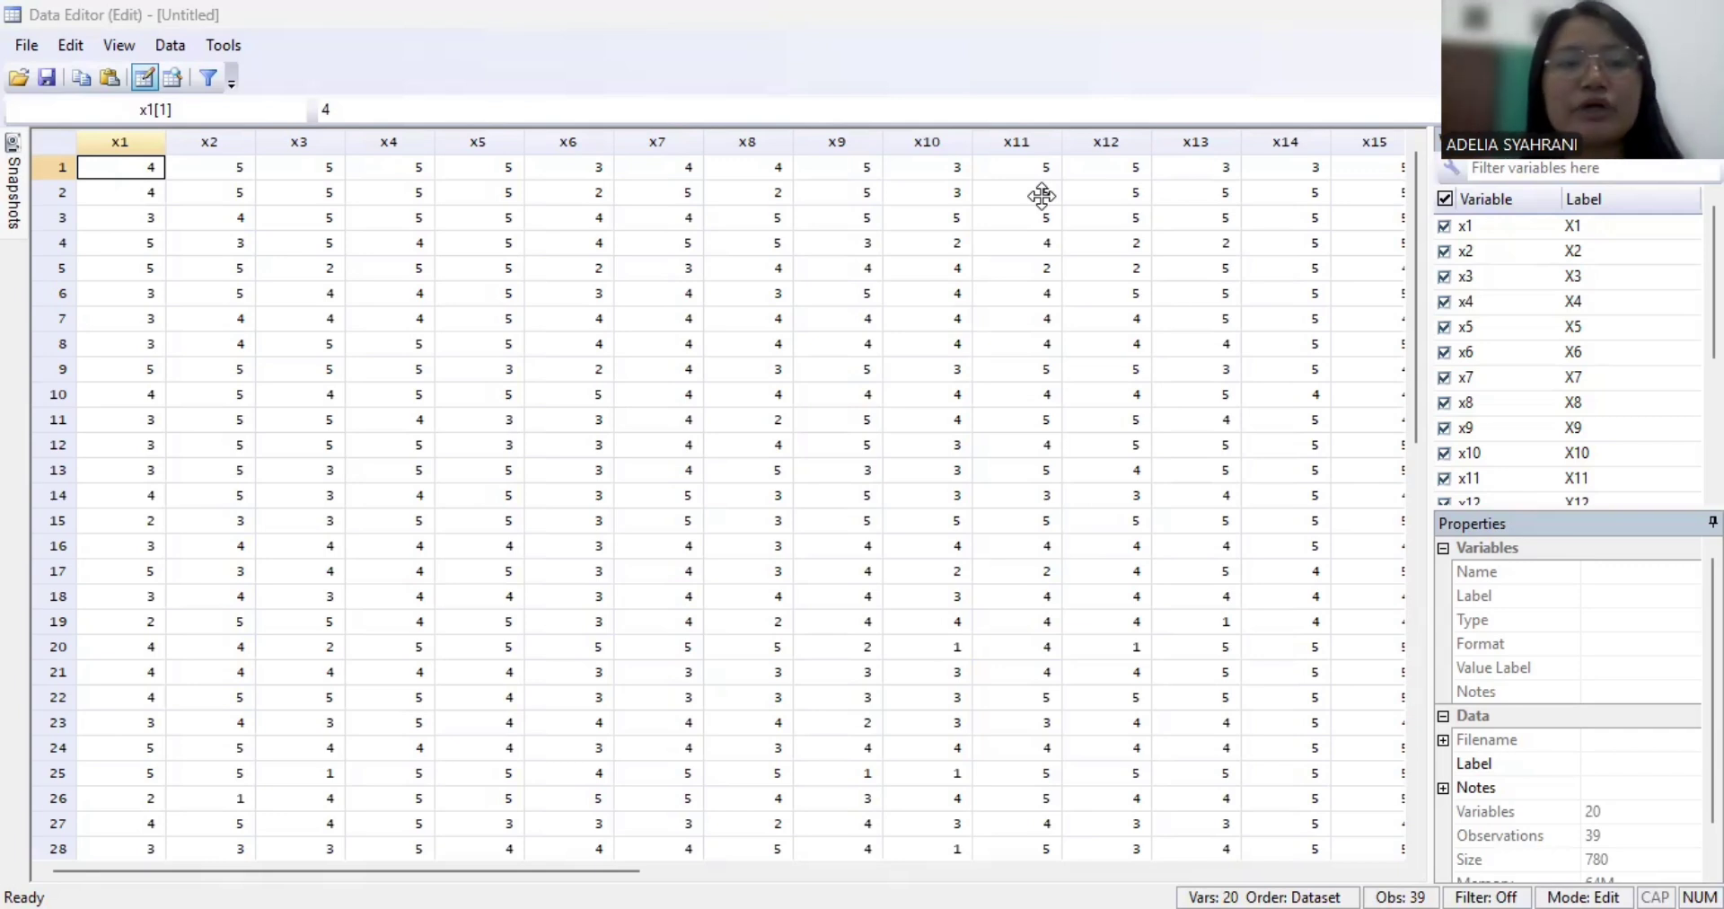
Look across all the variable columns in the Data Editor and switch to the main Stata results window
click(237, 441)
scroll(753, 430, right, 6)
scroll(753, 429, left, 6)
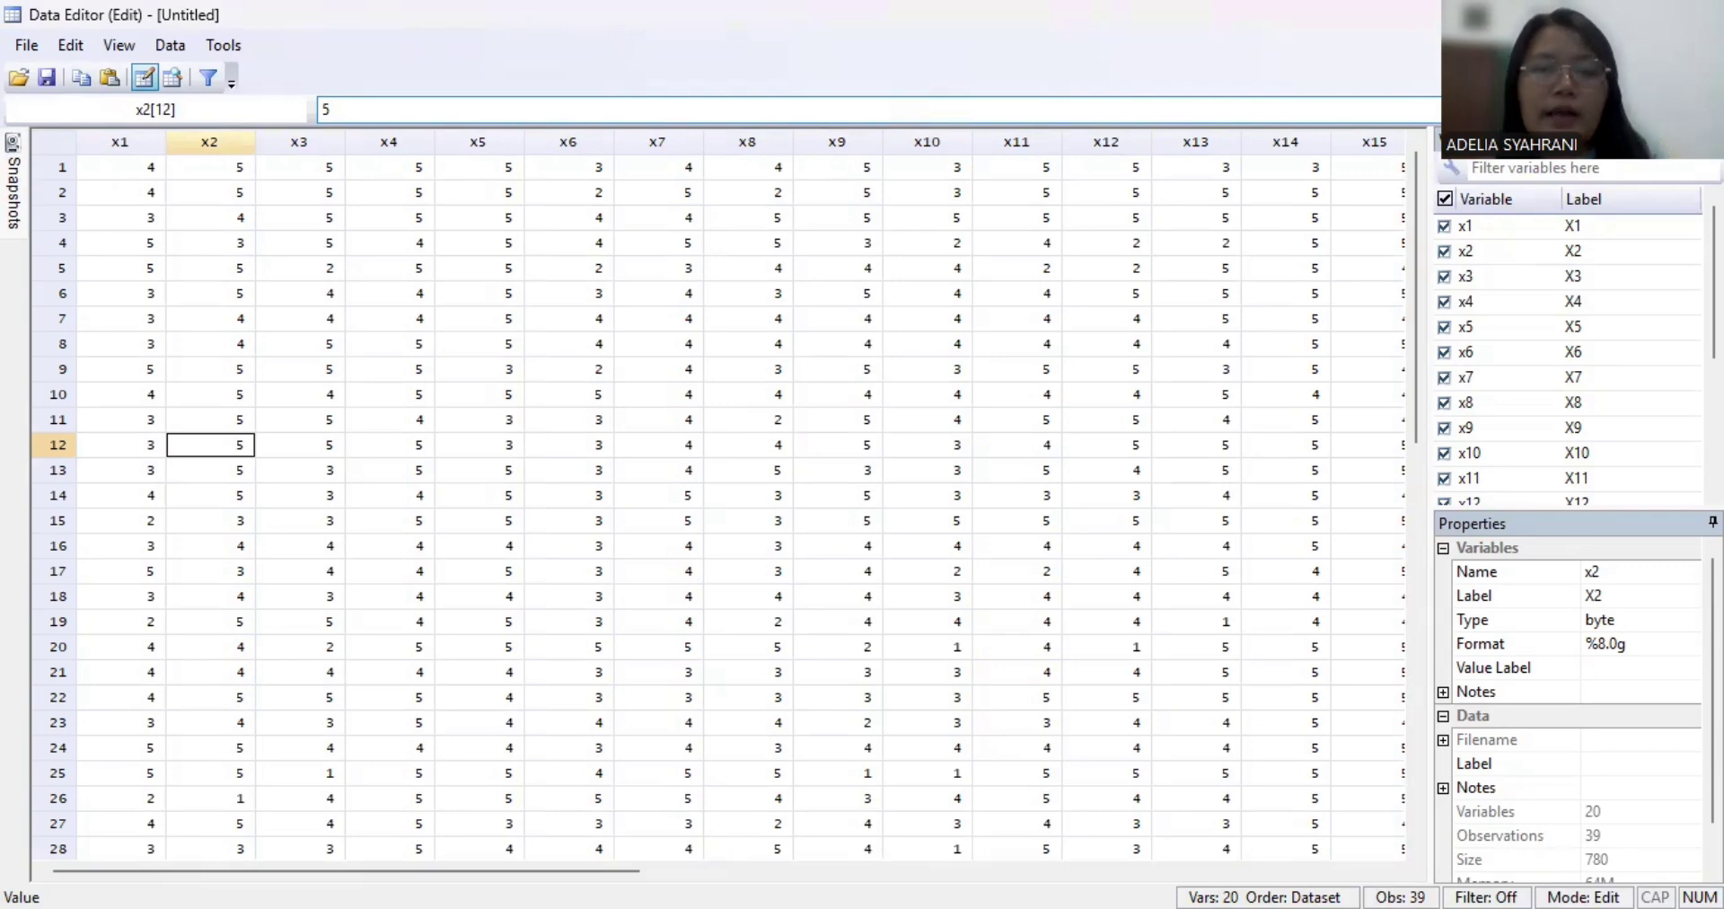
key(alt+Tab)
key(alt+Tab)
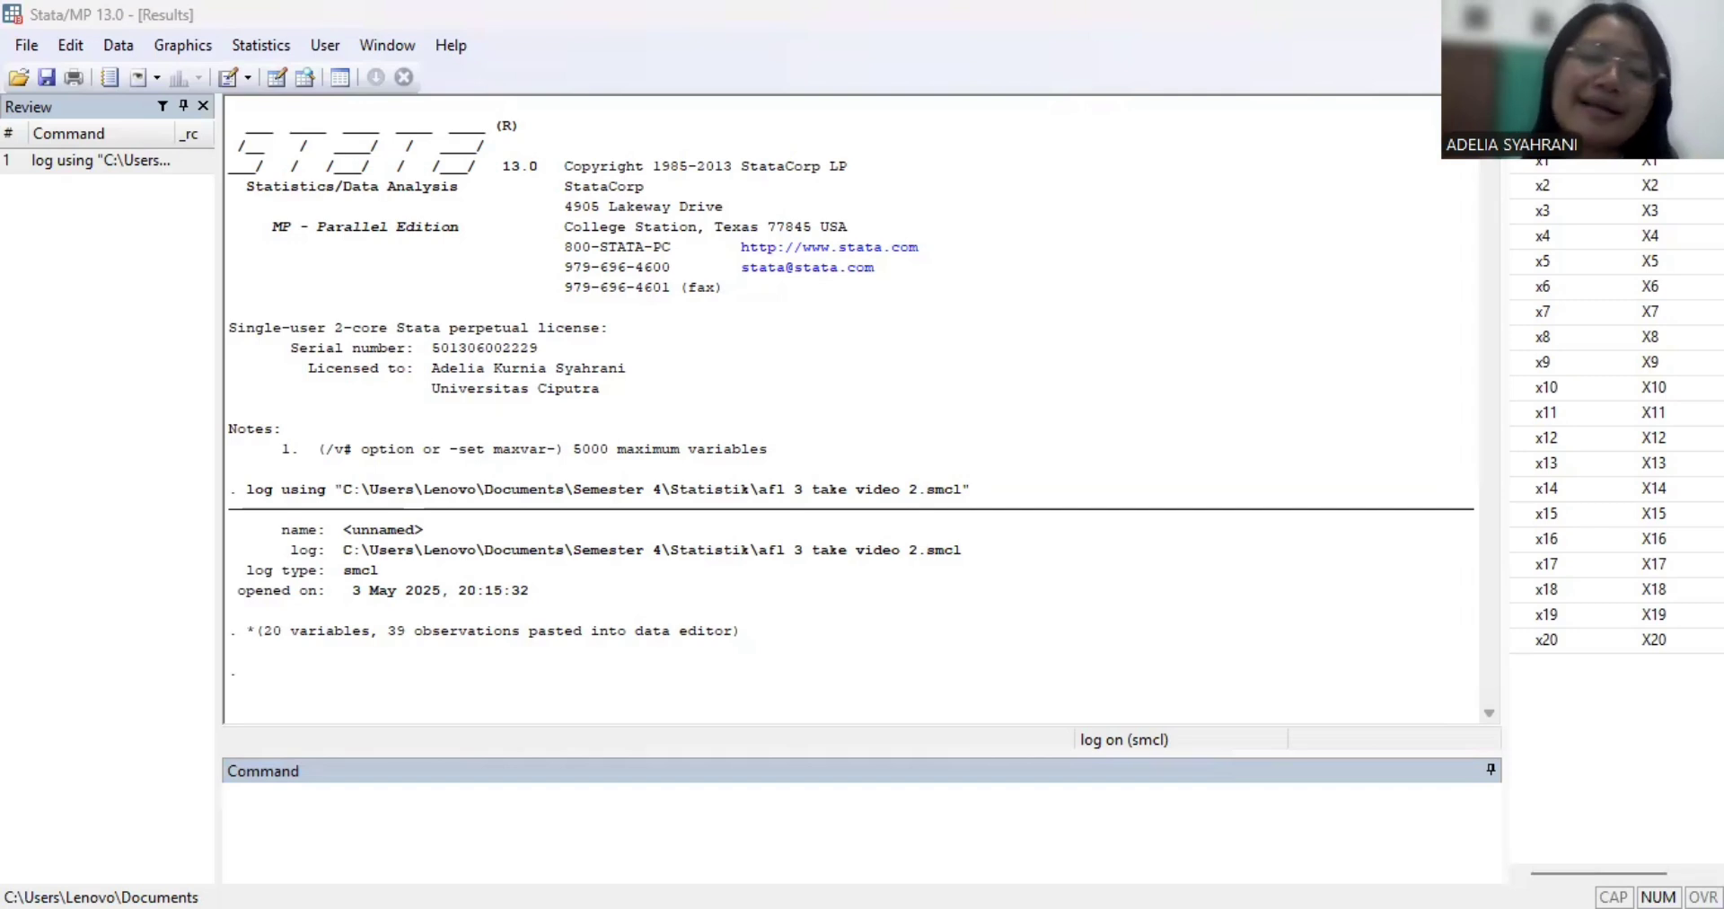
Run a factor analysis on variables x1 through x20 with the pcf option
click(1186, 841)
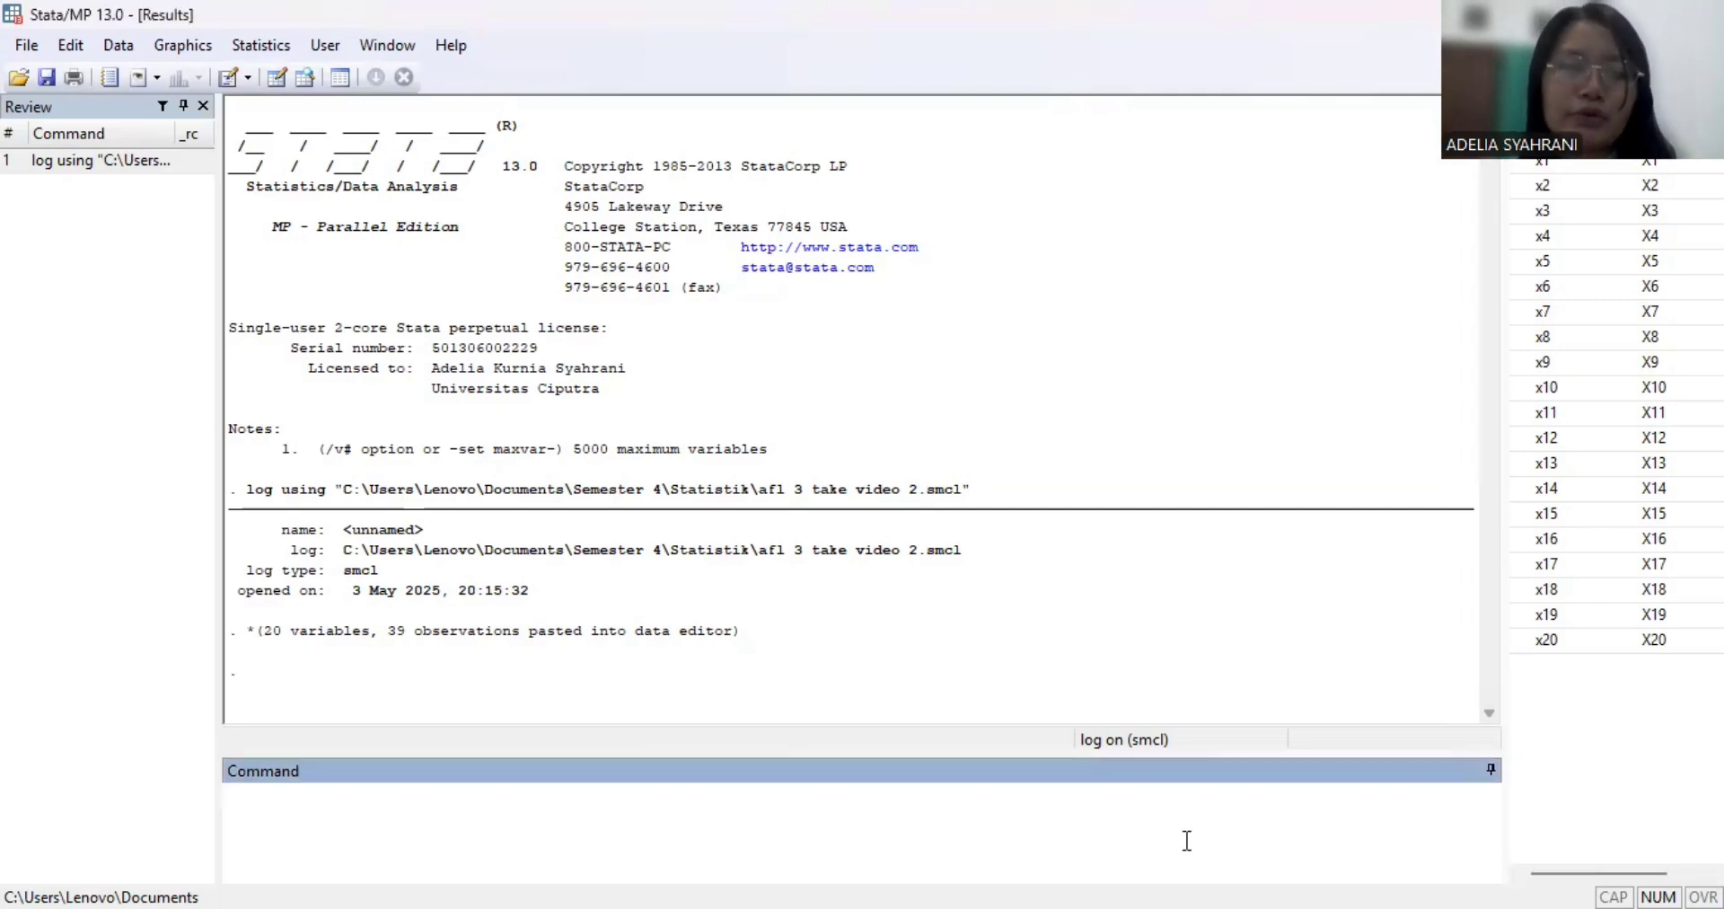
text(factor)
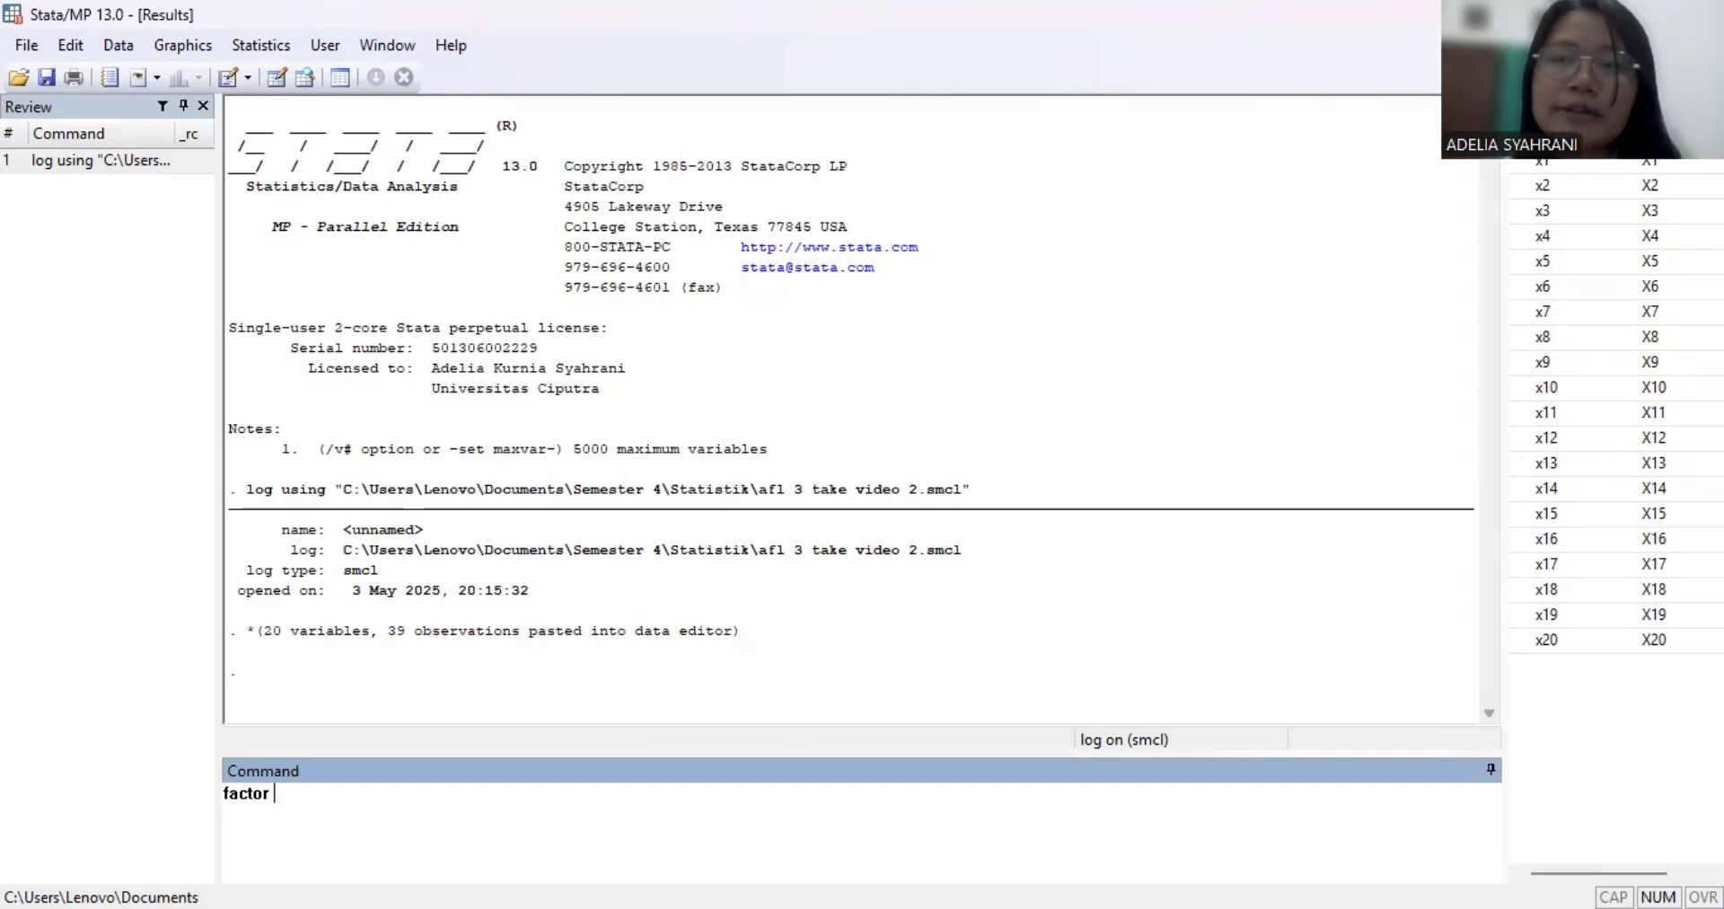
click(1522, 168)
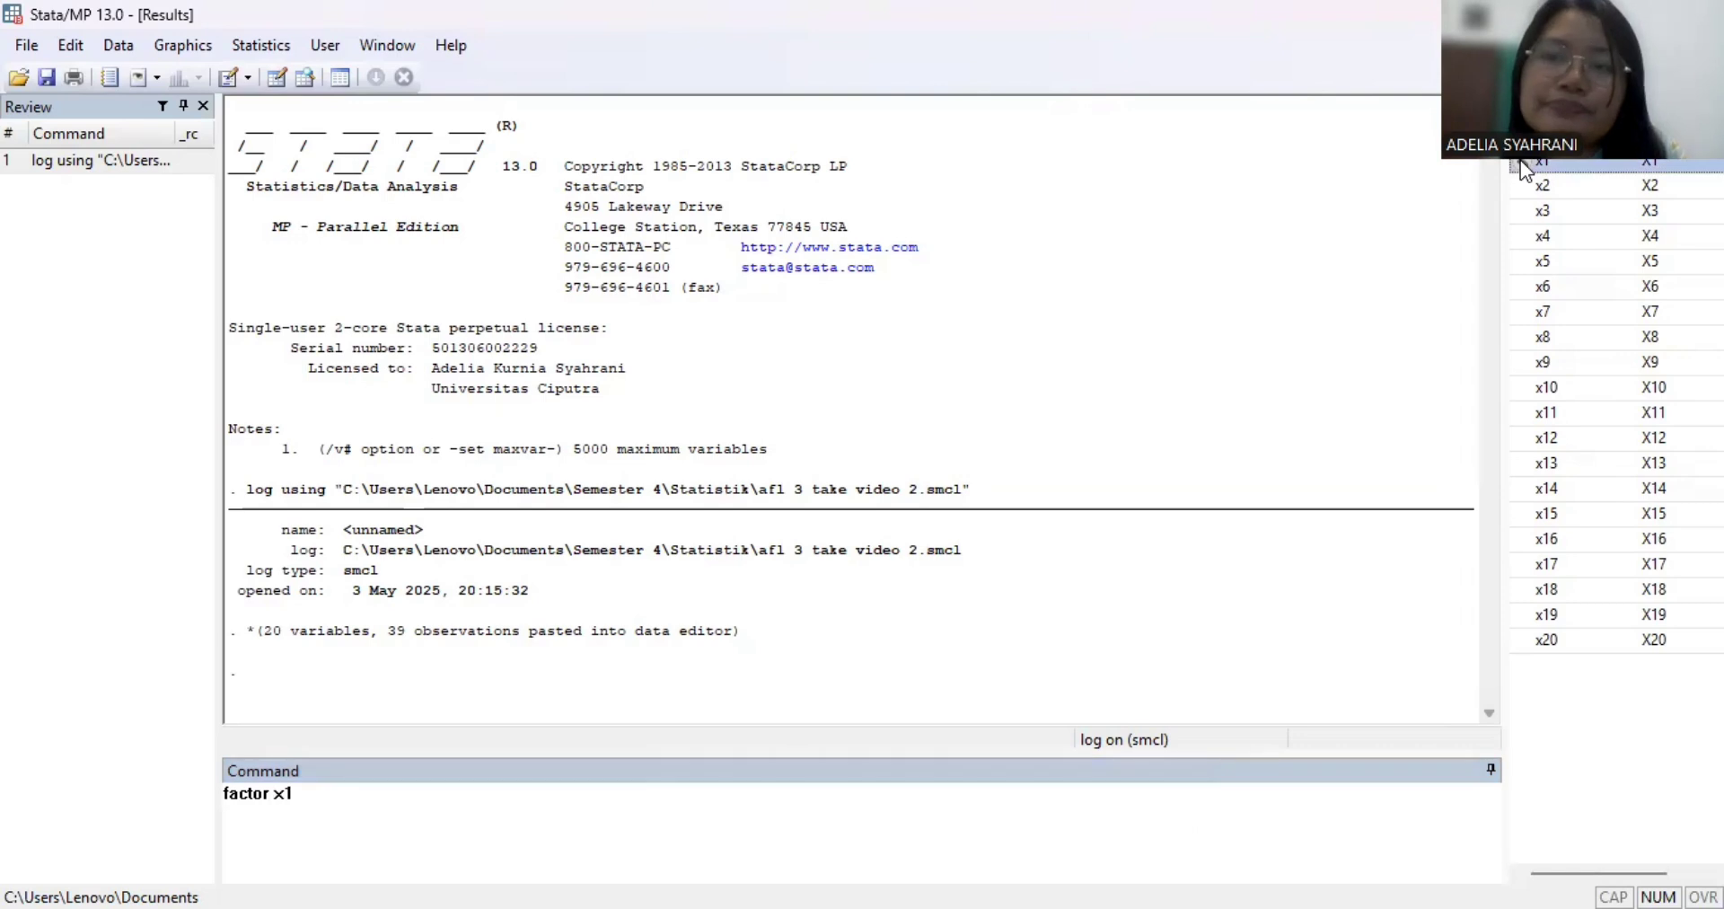
click(1522, 186)
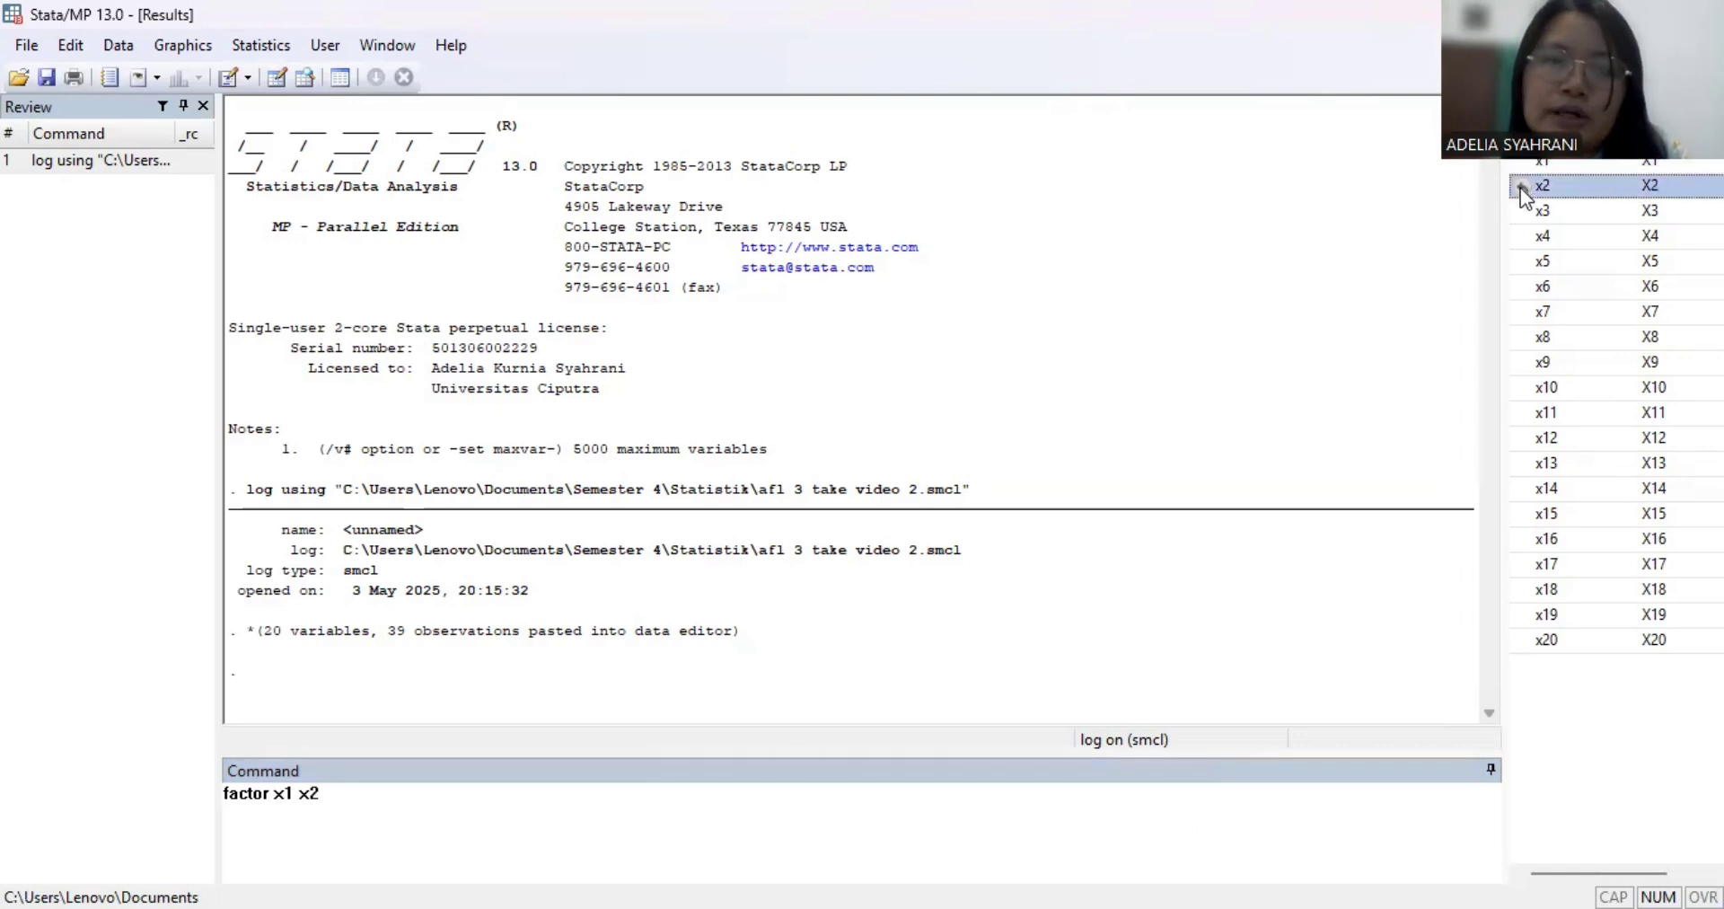
click(1522, 213)
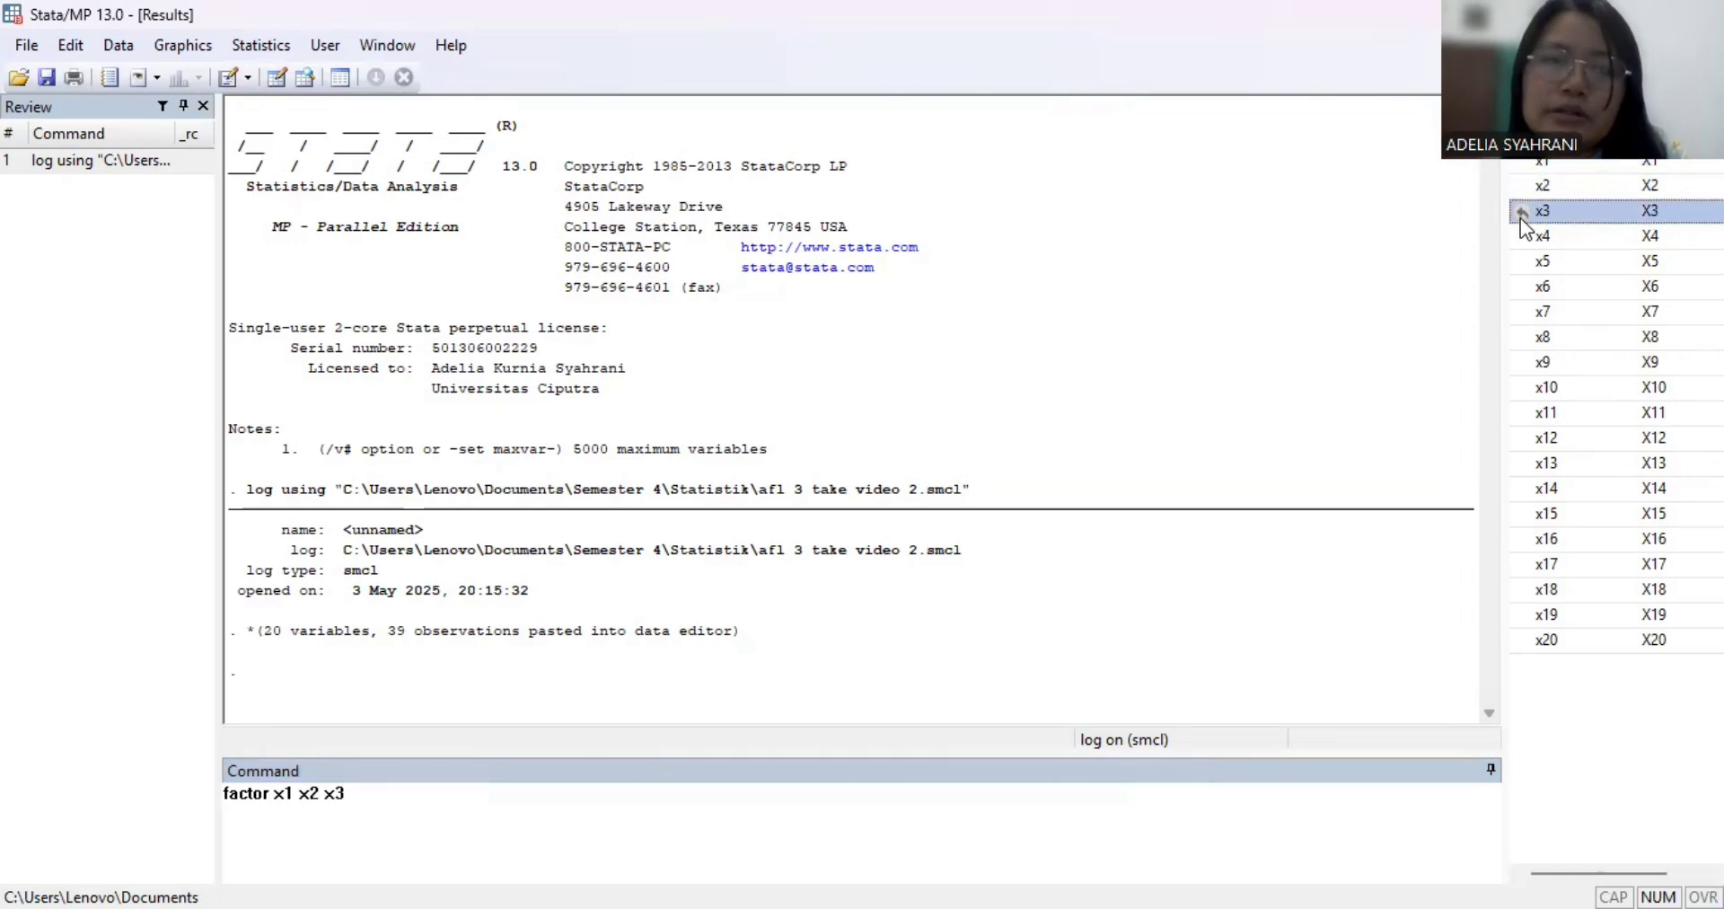
click(1522, 237)
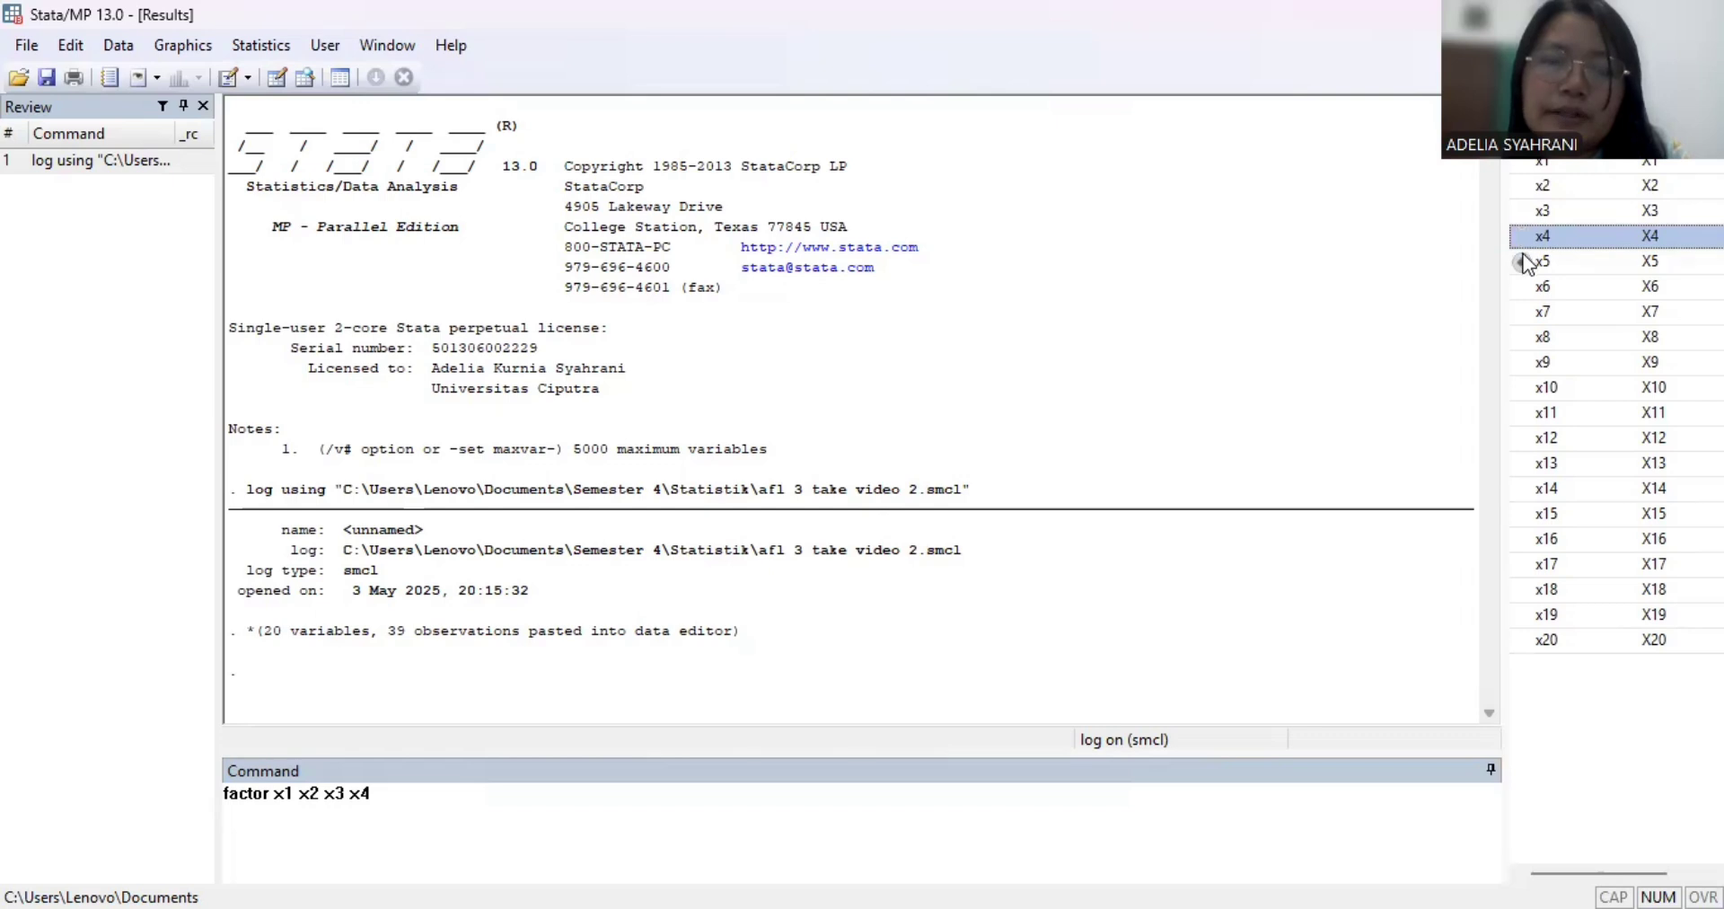
click(1521, 262)
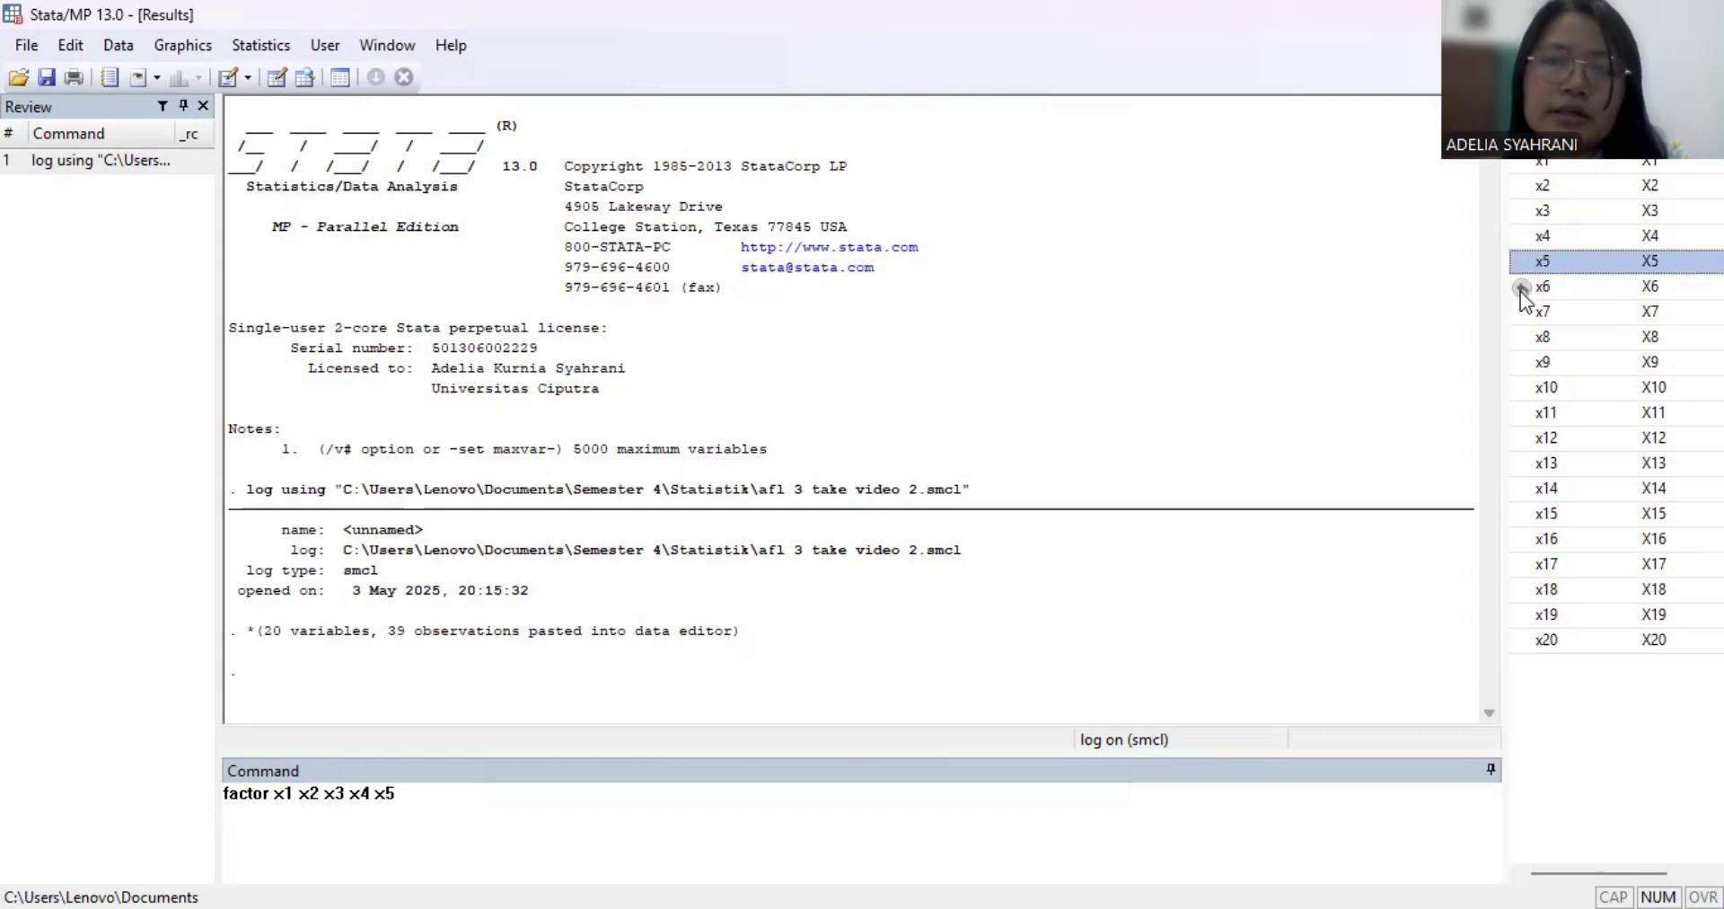
click(1521, 287)
click(1522, 315)
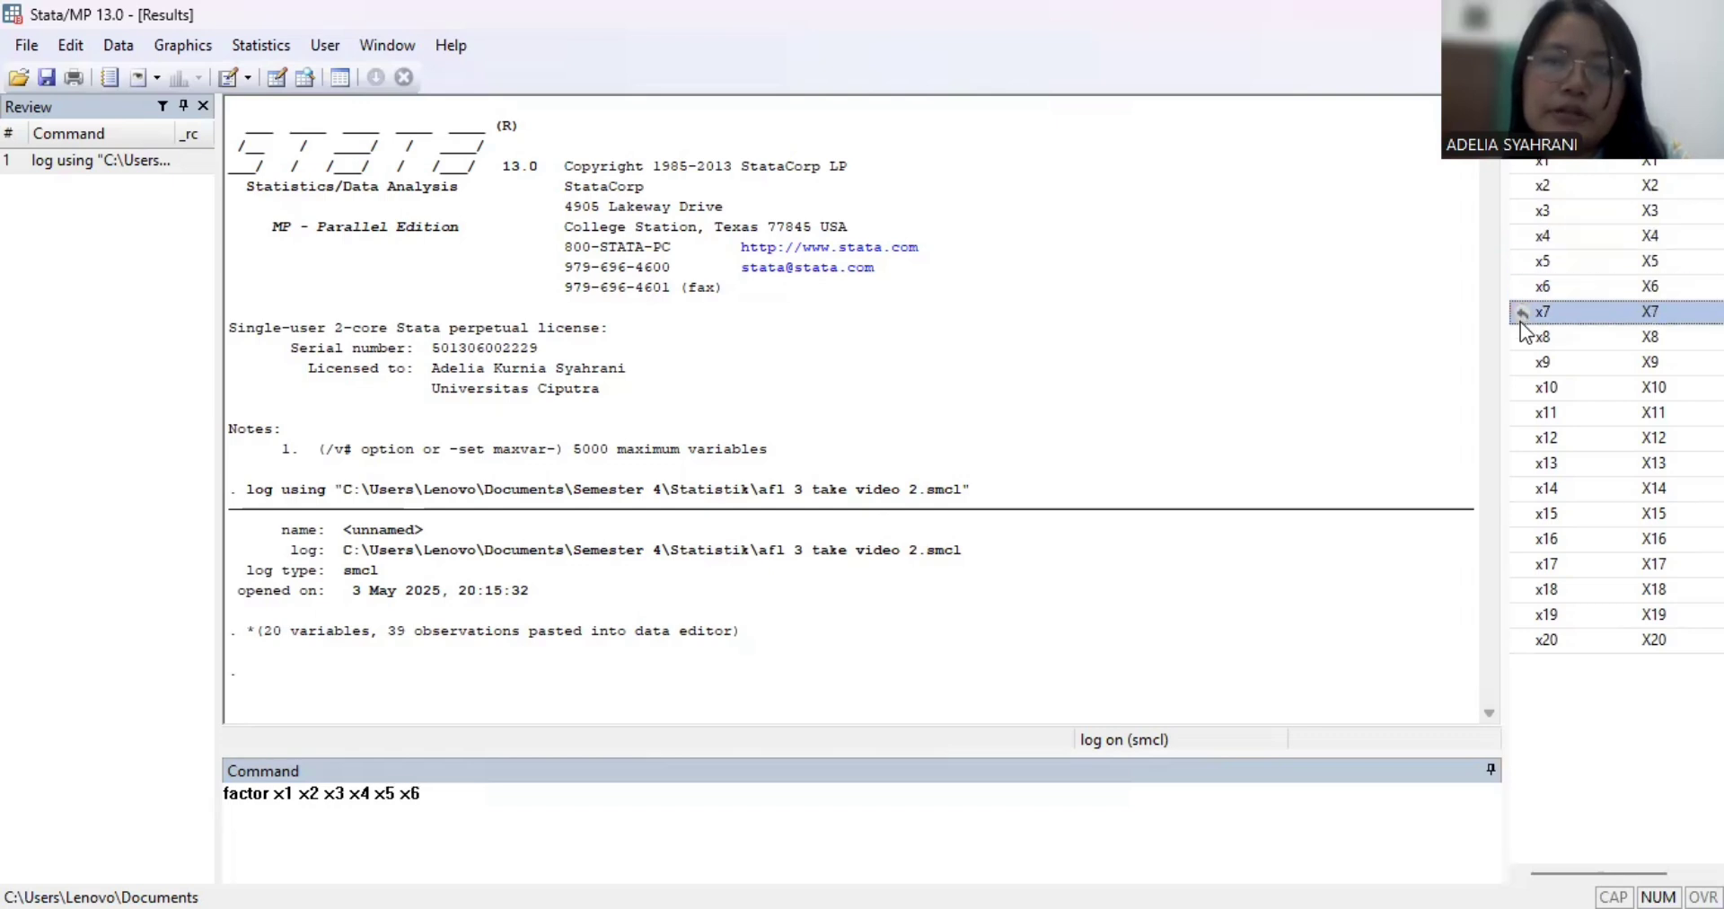
click(1520, 337)
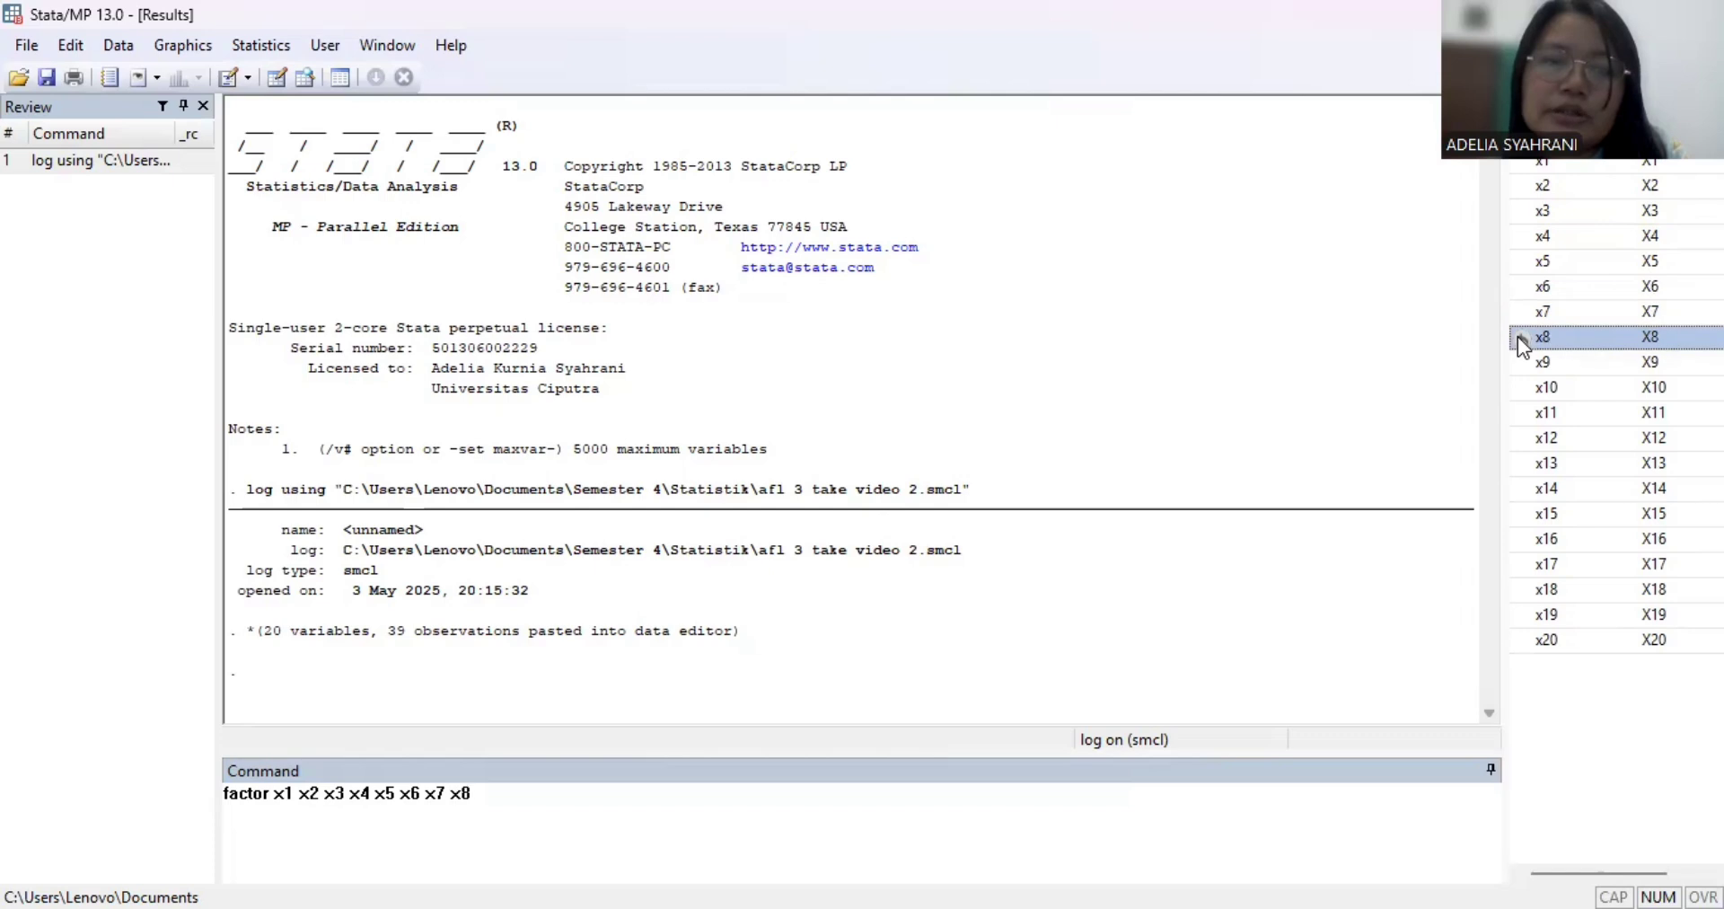
click(1516, 361)
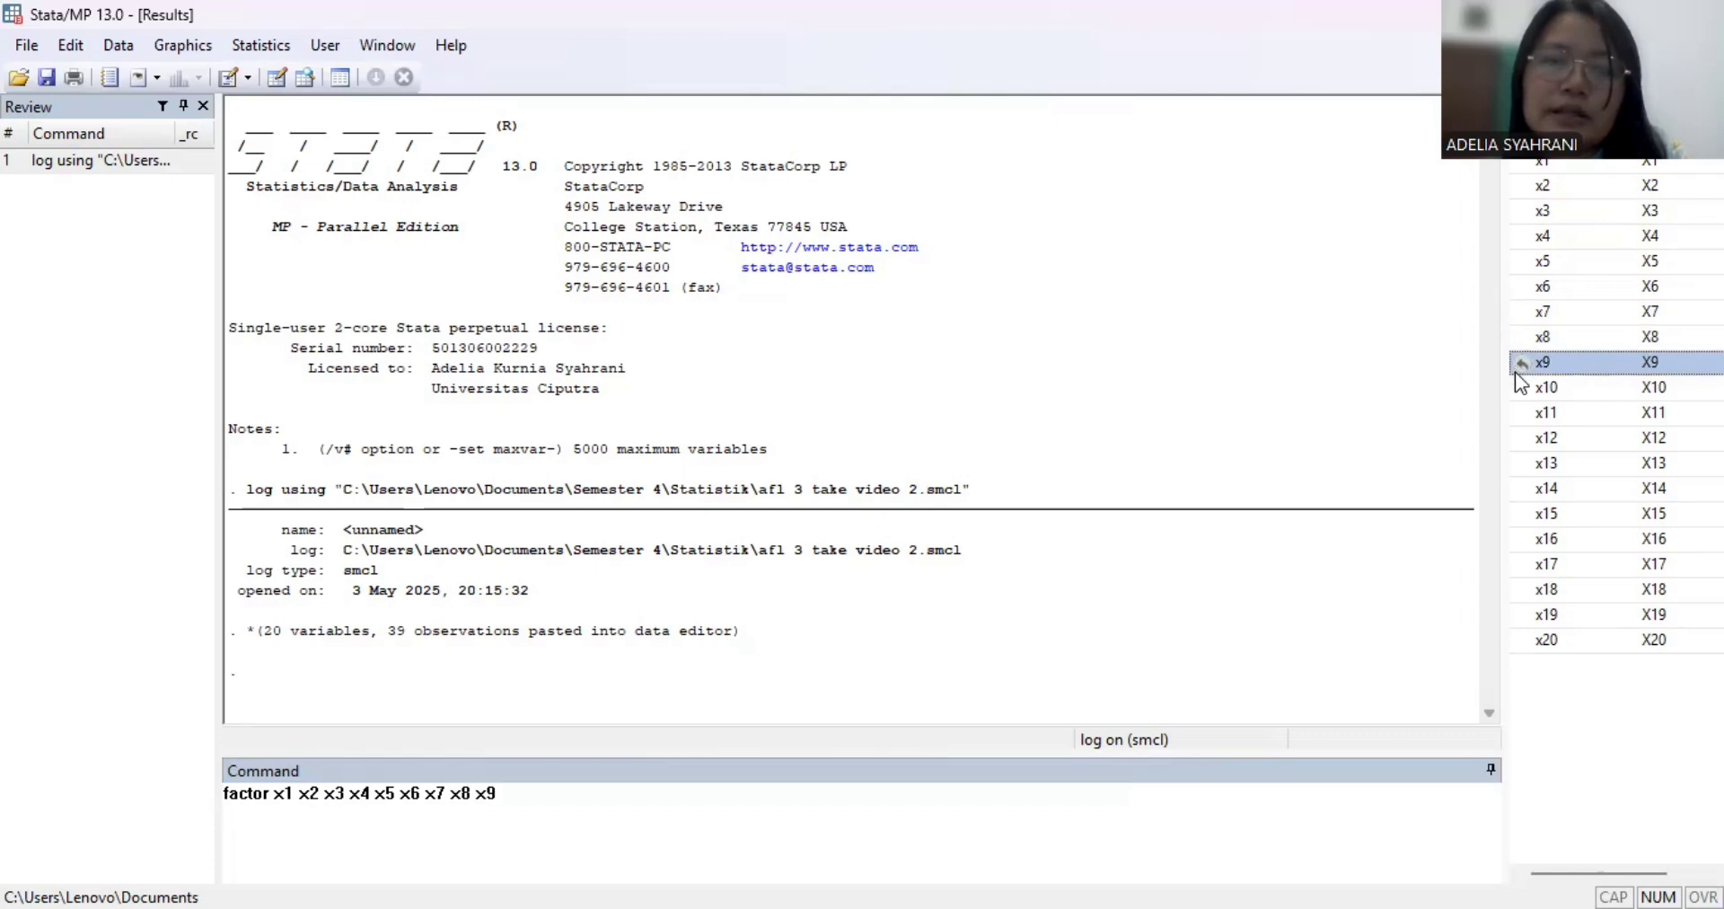
click(1519, 390)
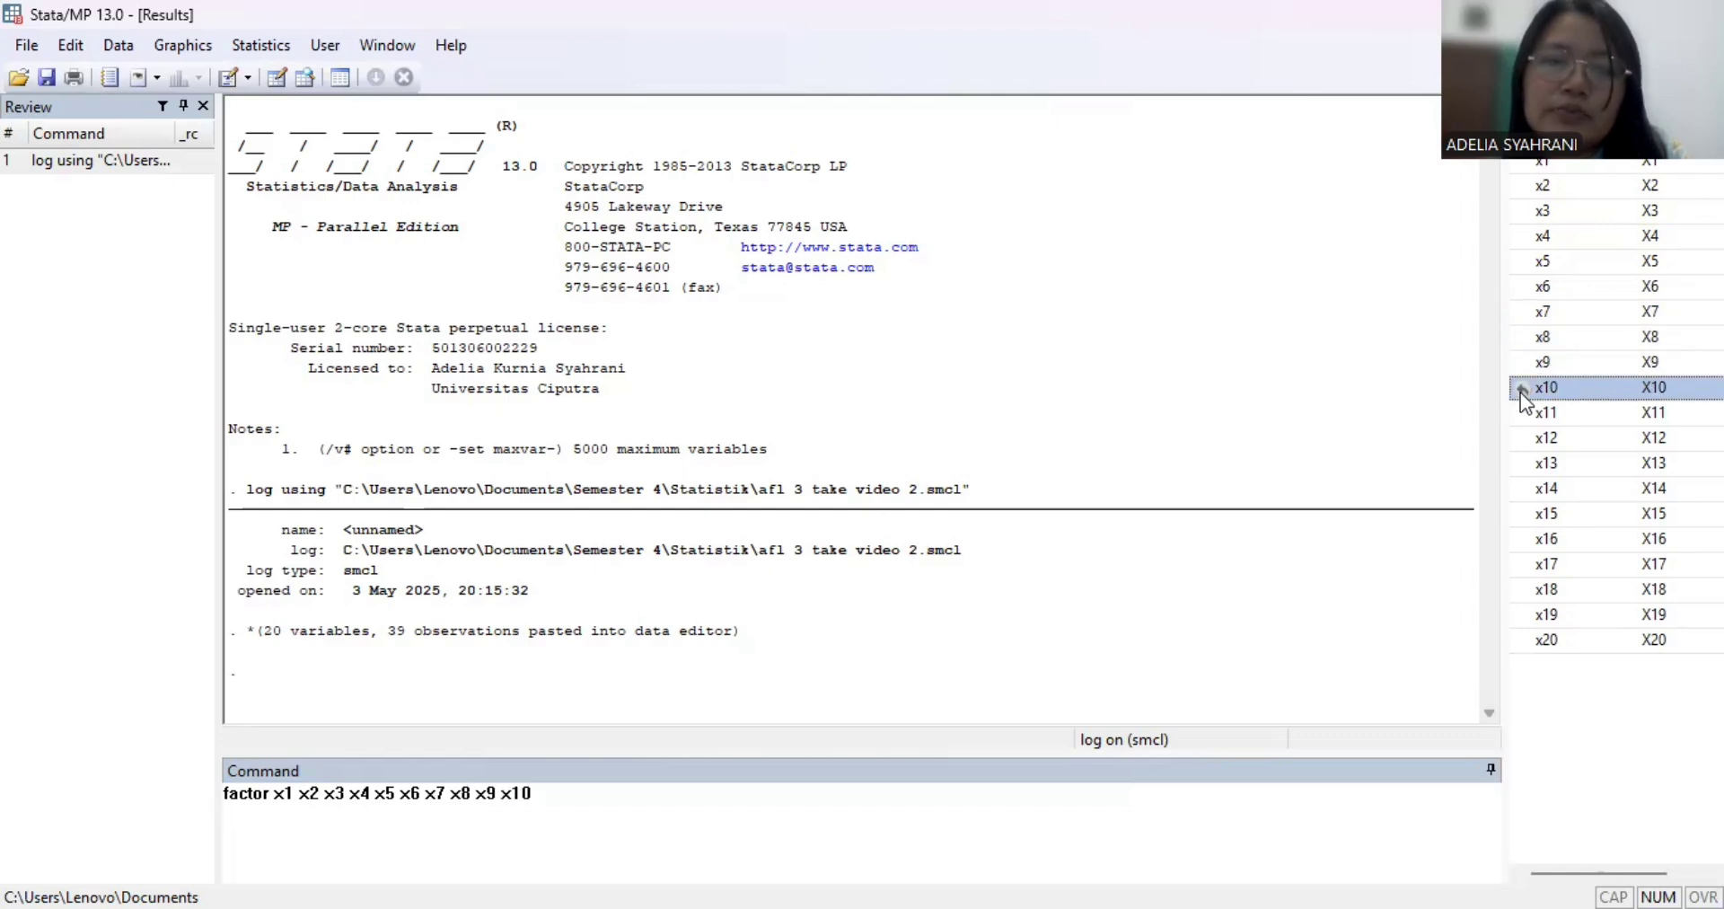
click(1522, 416)
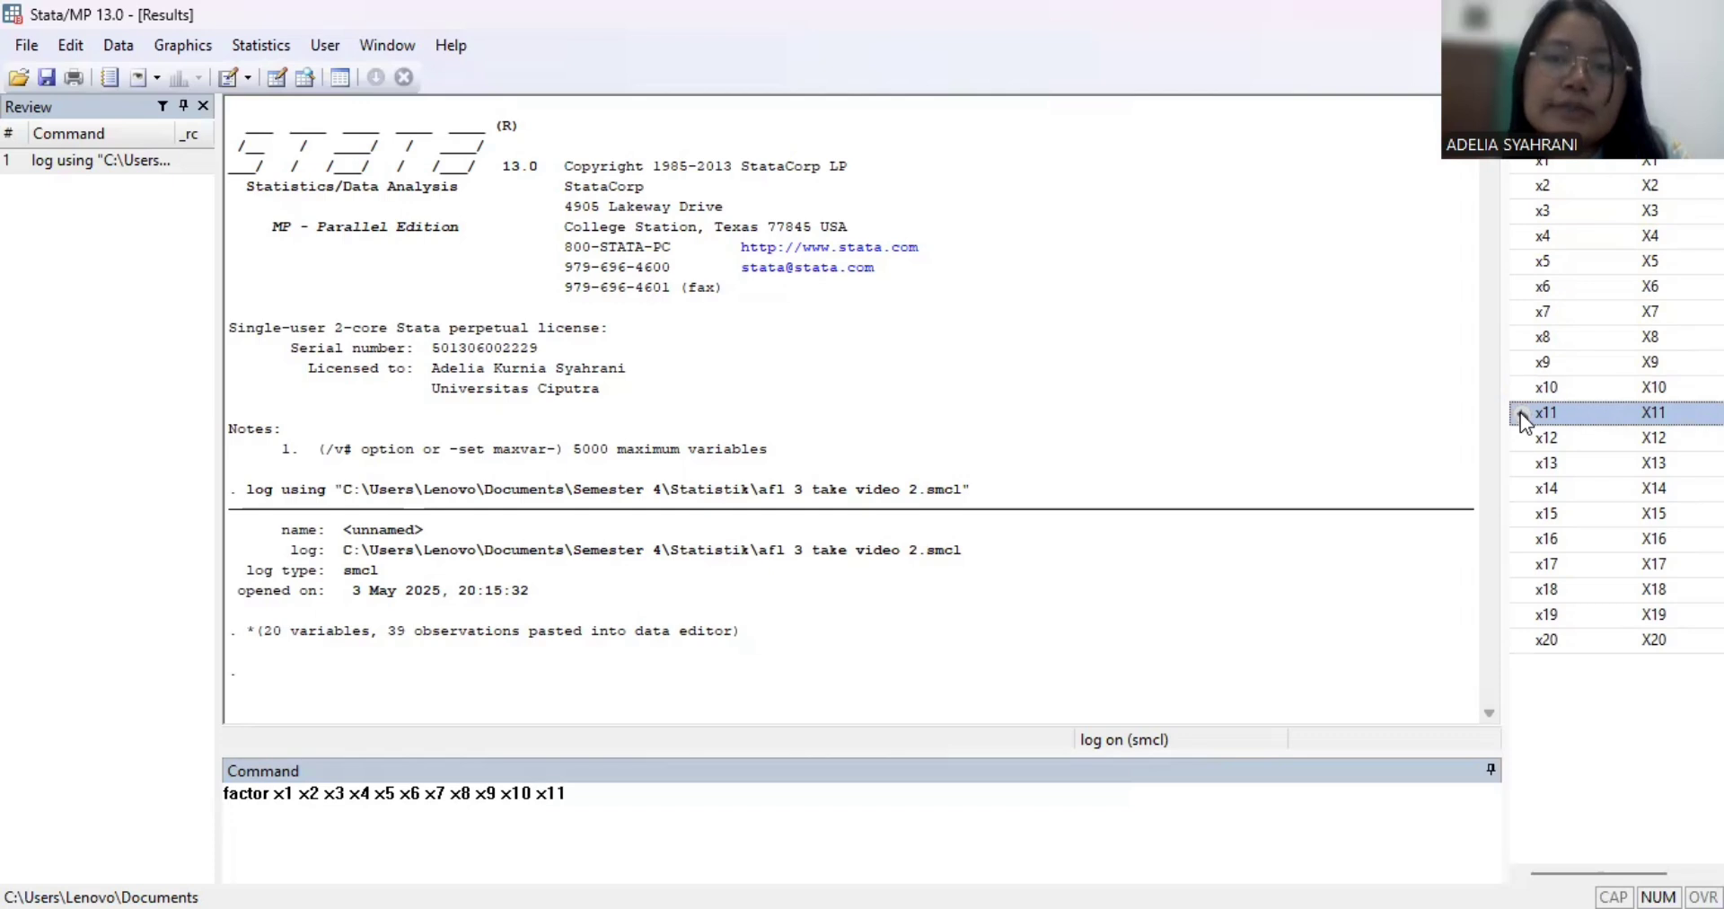
click(1522, 440)
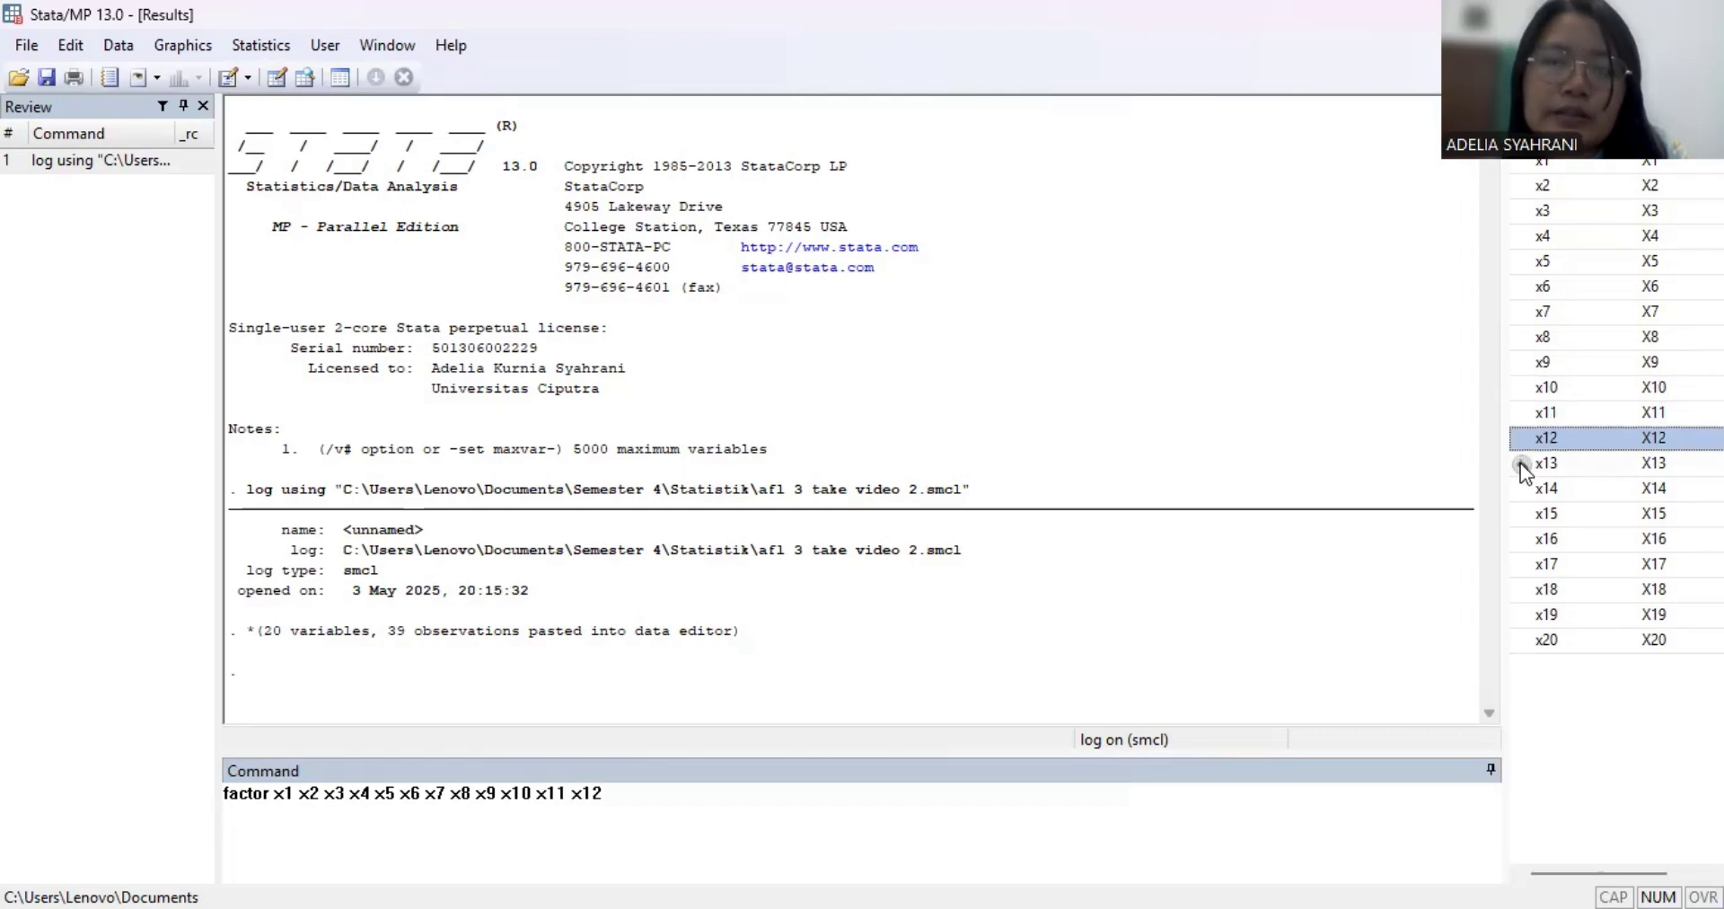
click(1522, 465)
click(1521, 492)
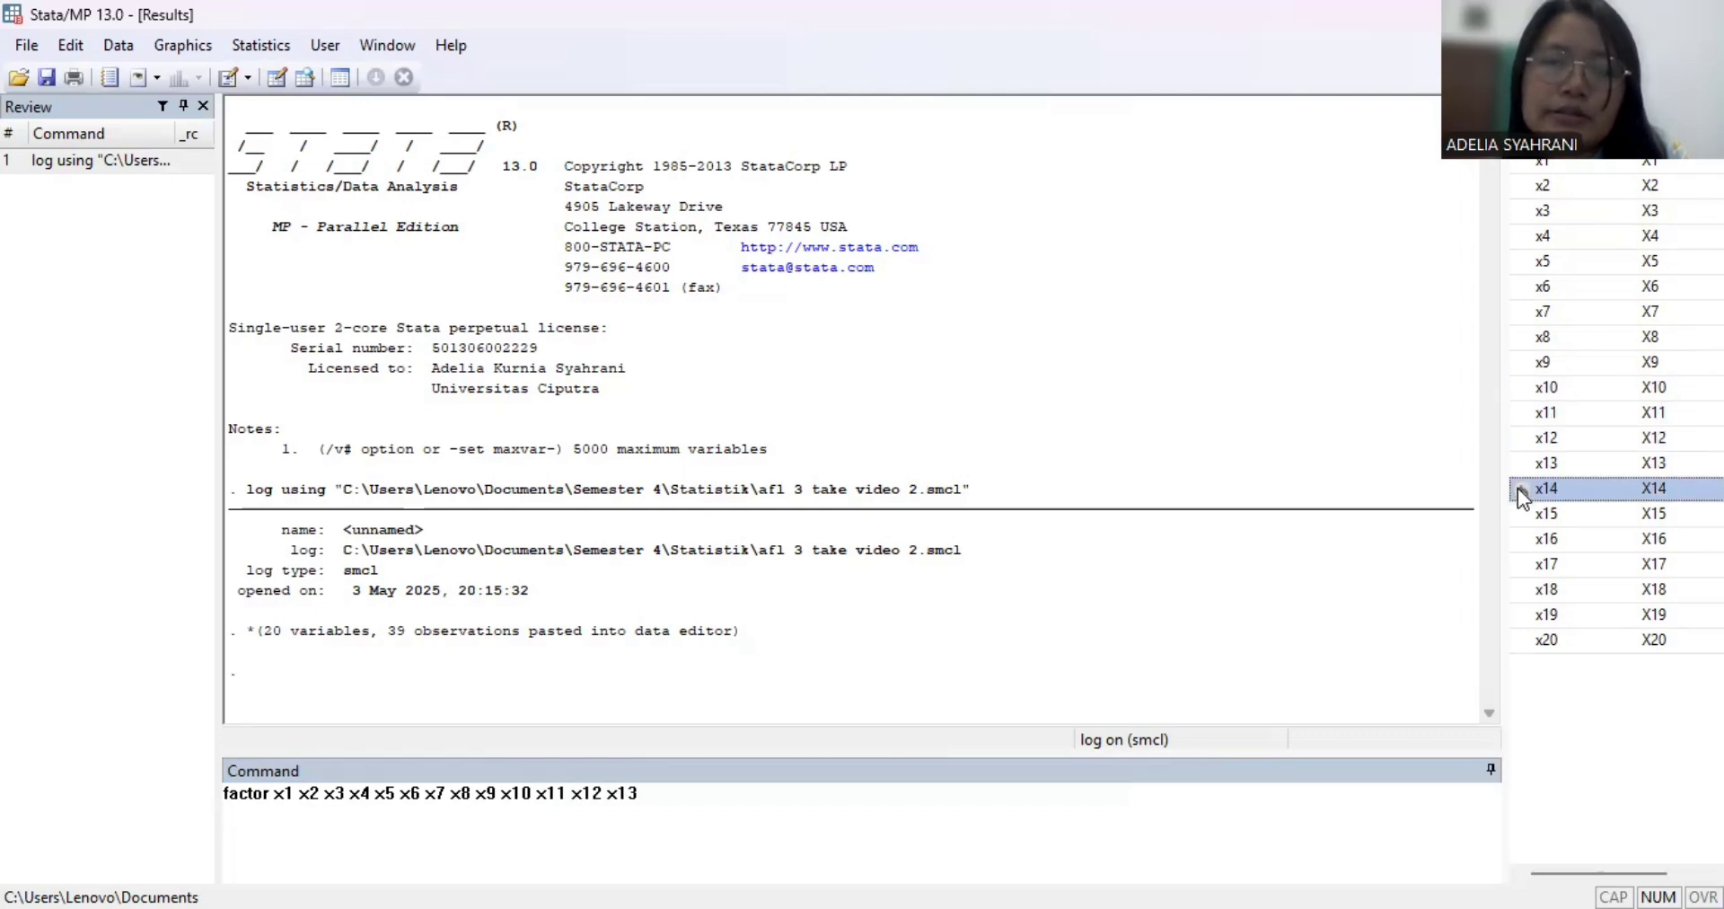
click(1522, 518)
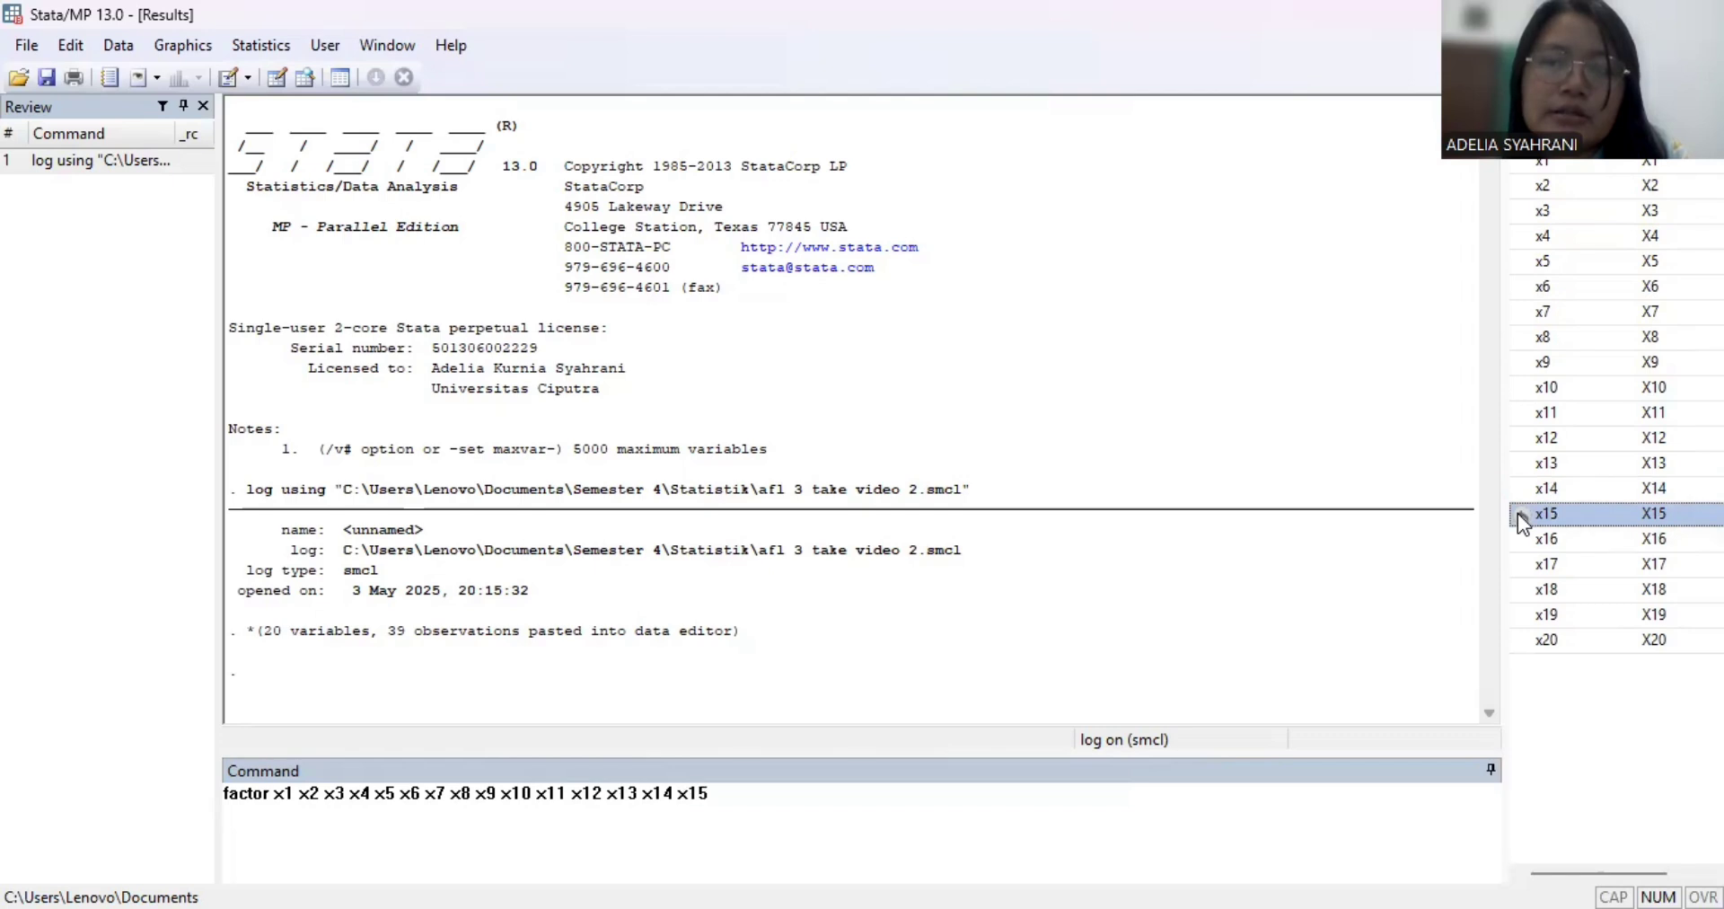
click(1524, 541)
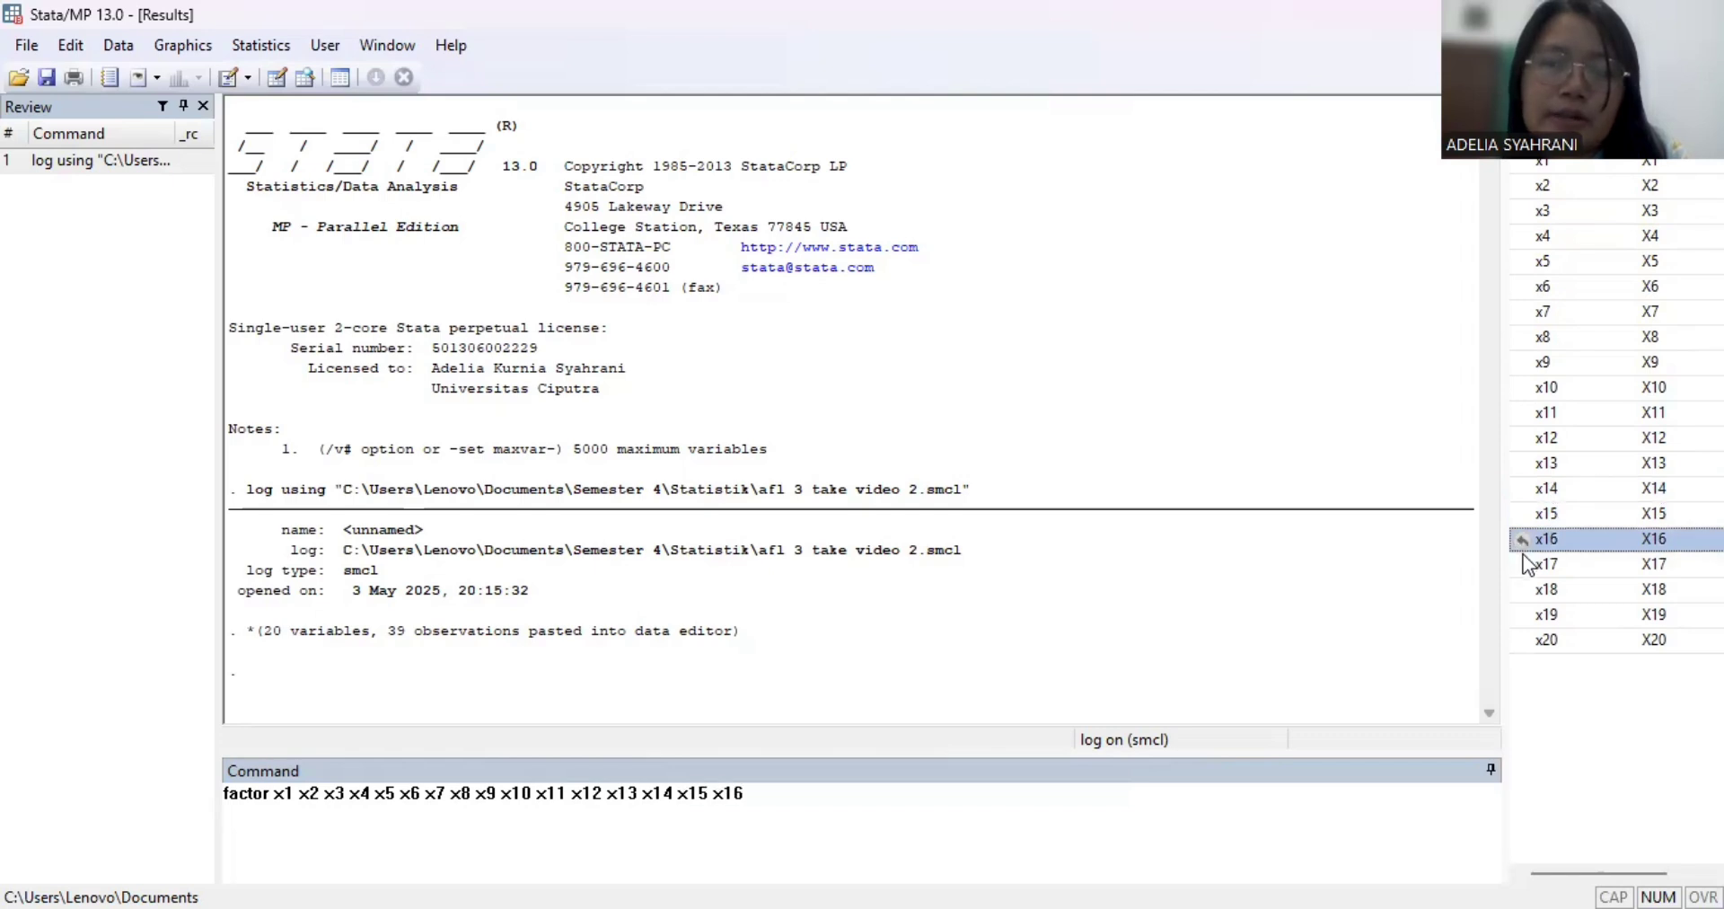
click(1524, 564)
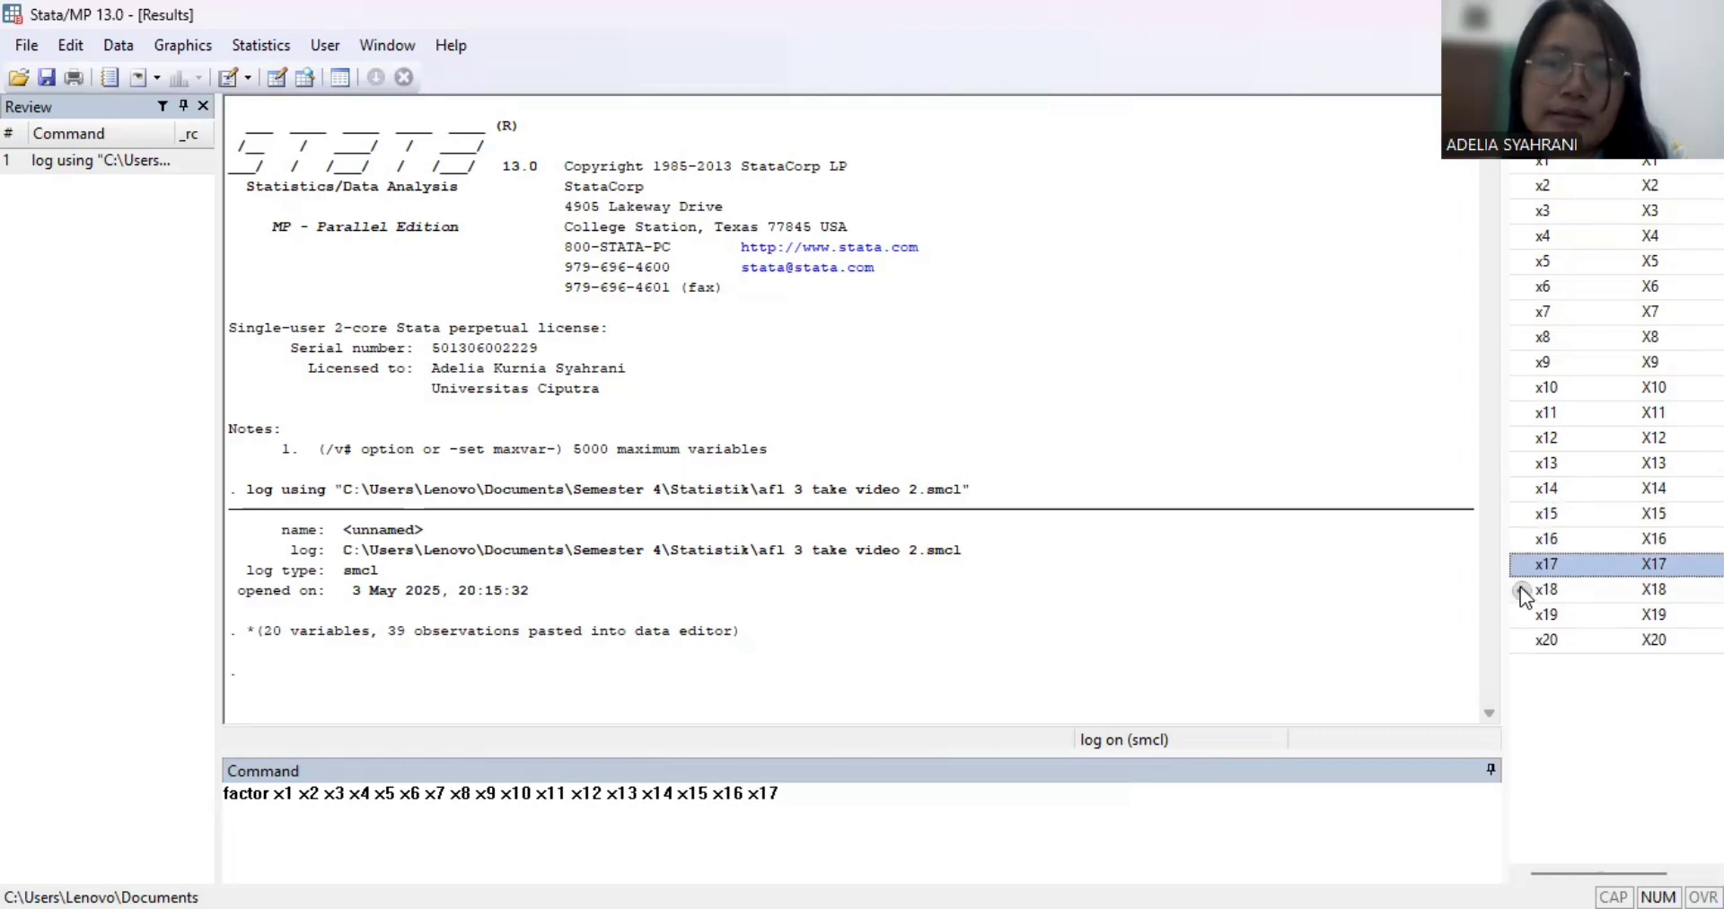
click(1524, 591)
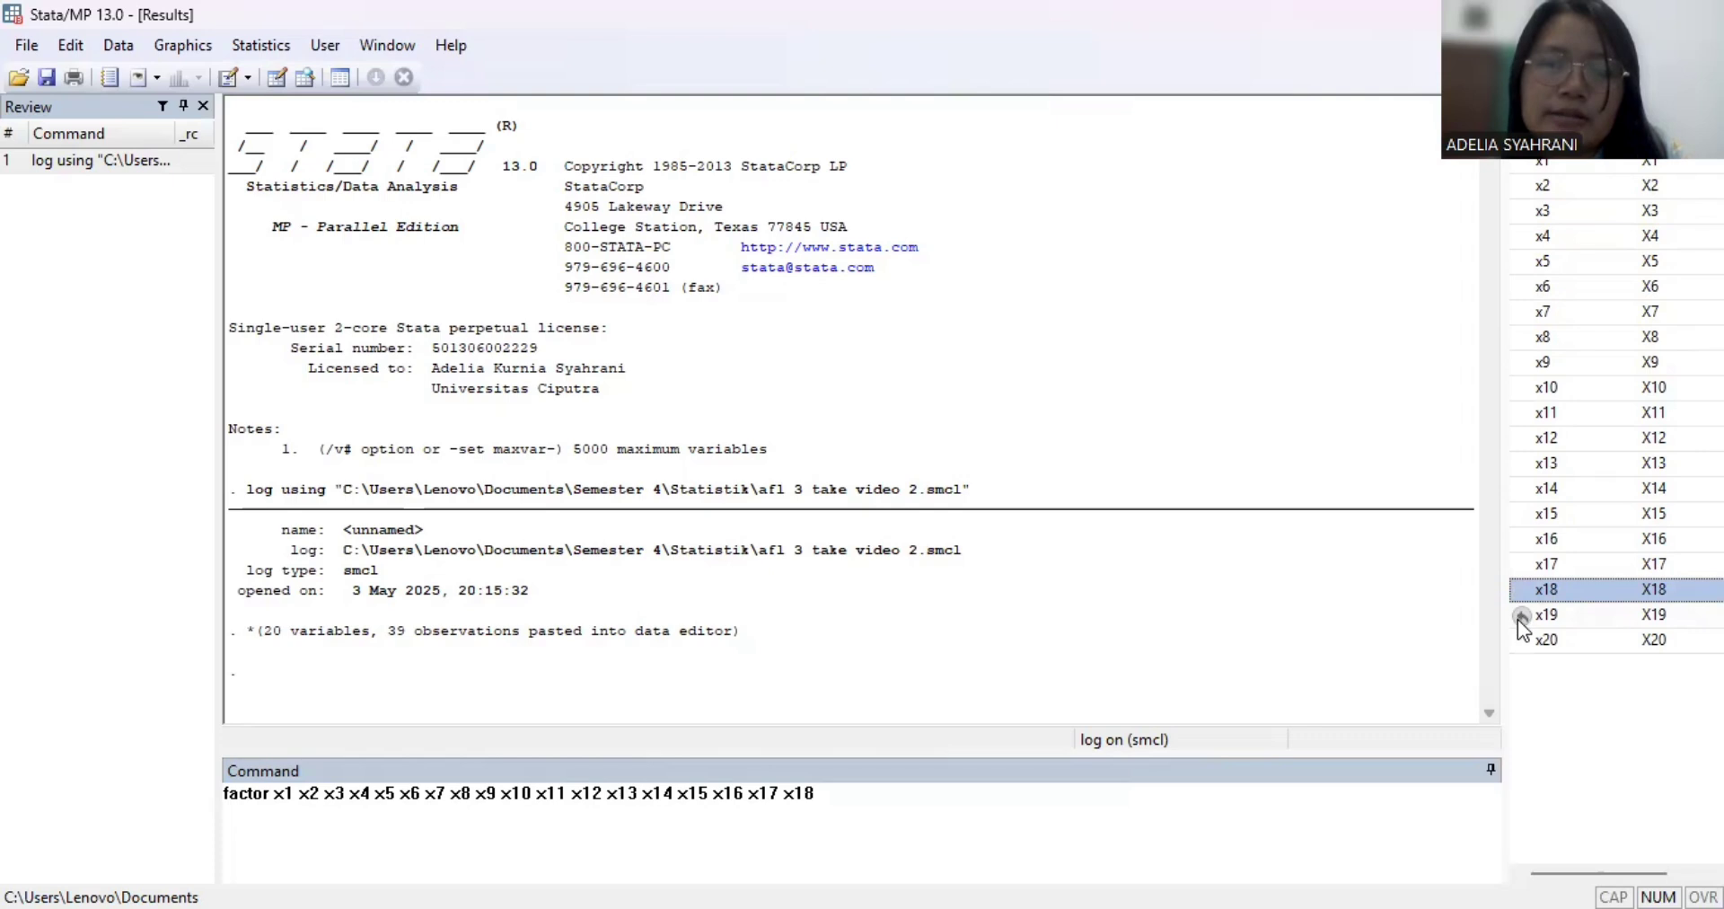
click(1520, 616)
click(1523, 639)
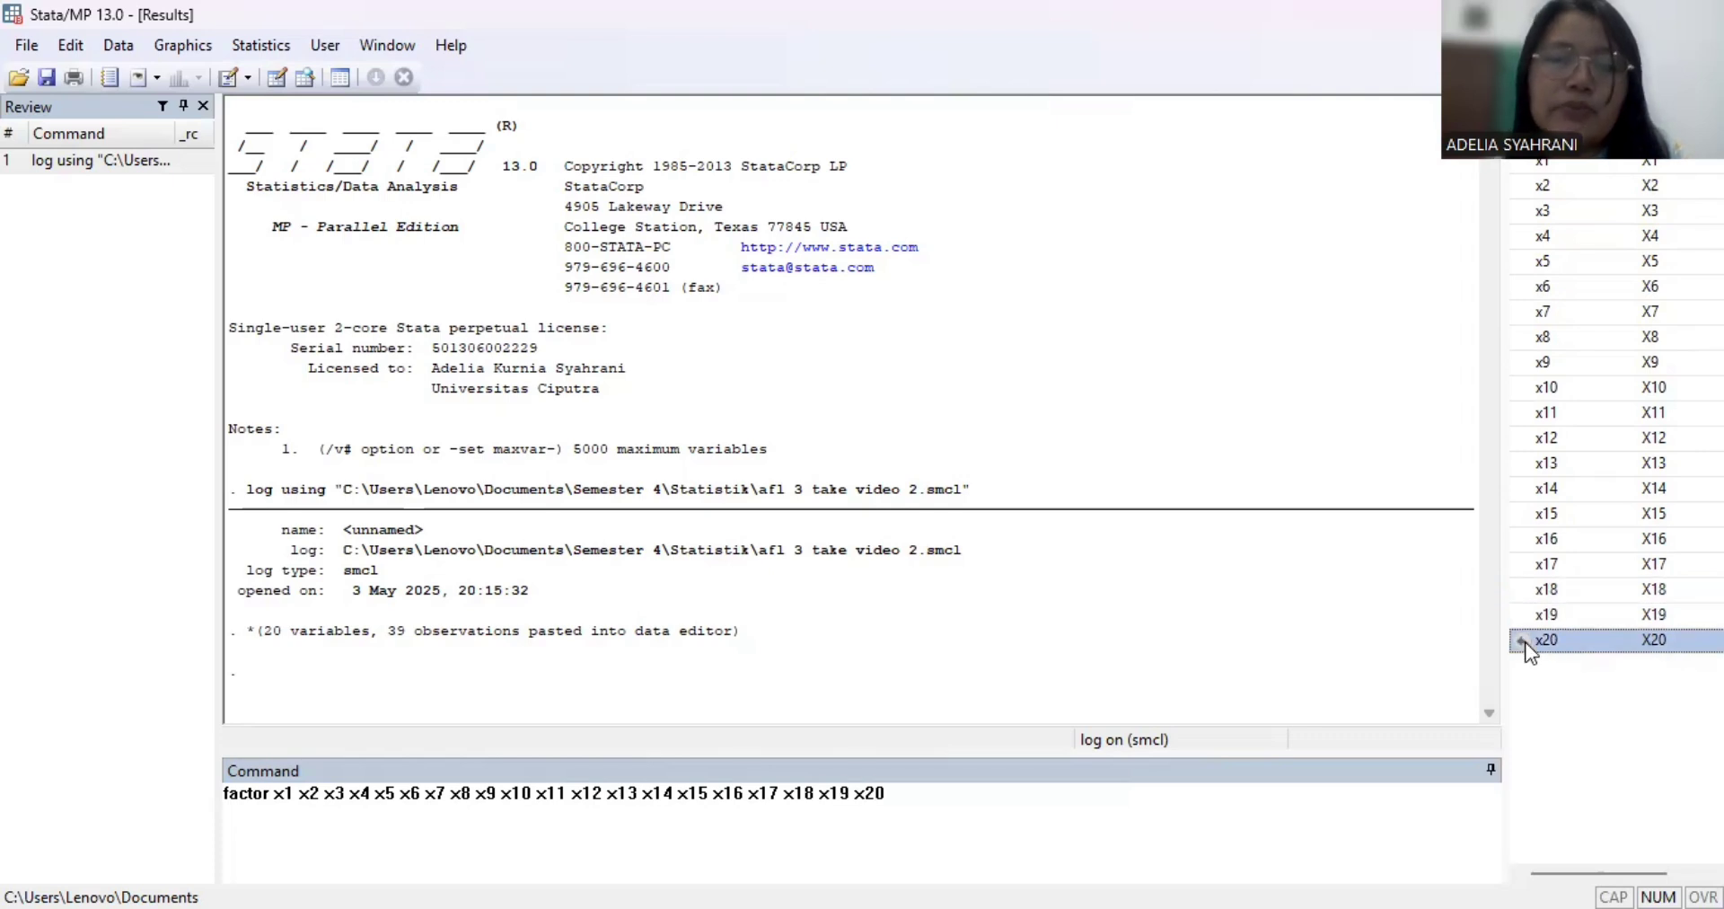
text(,pcf)
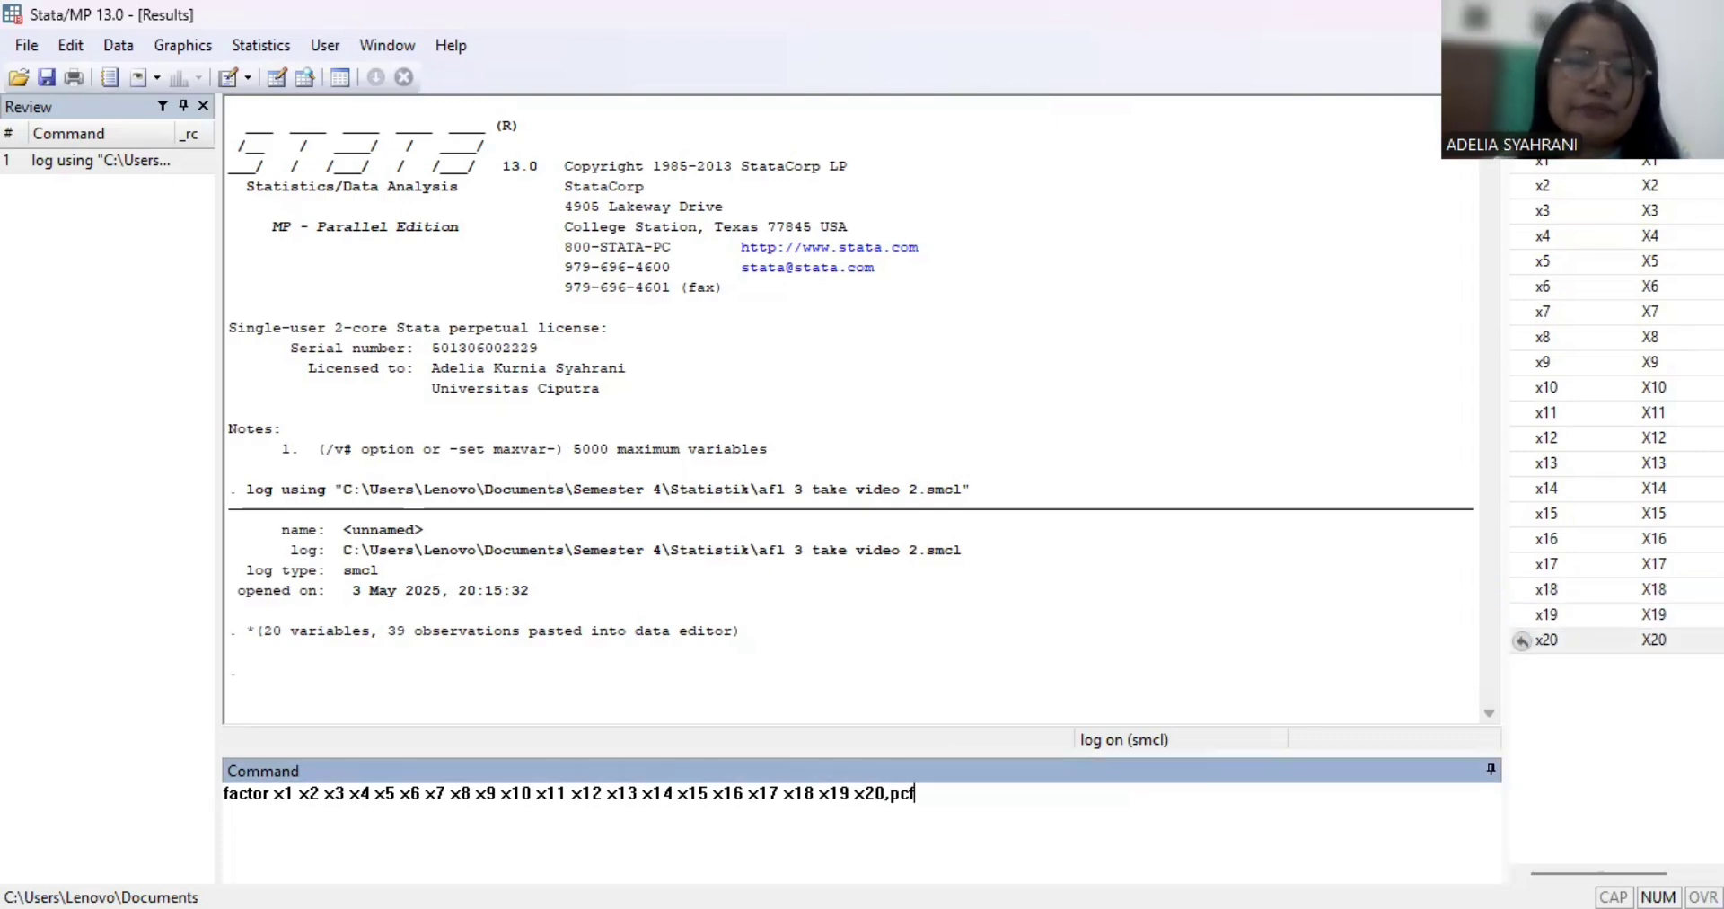
key(Return)
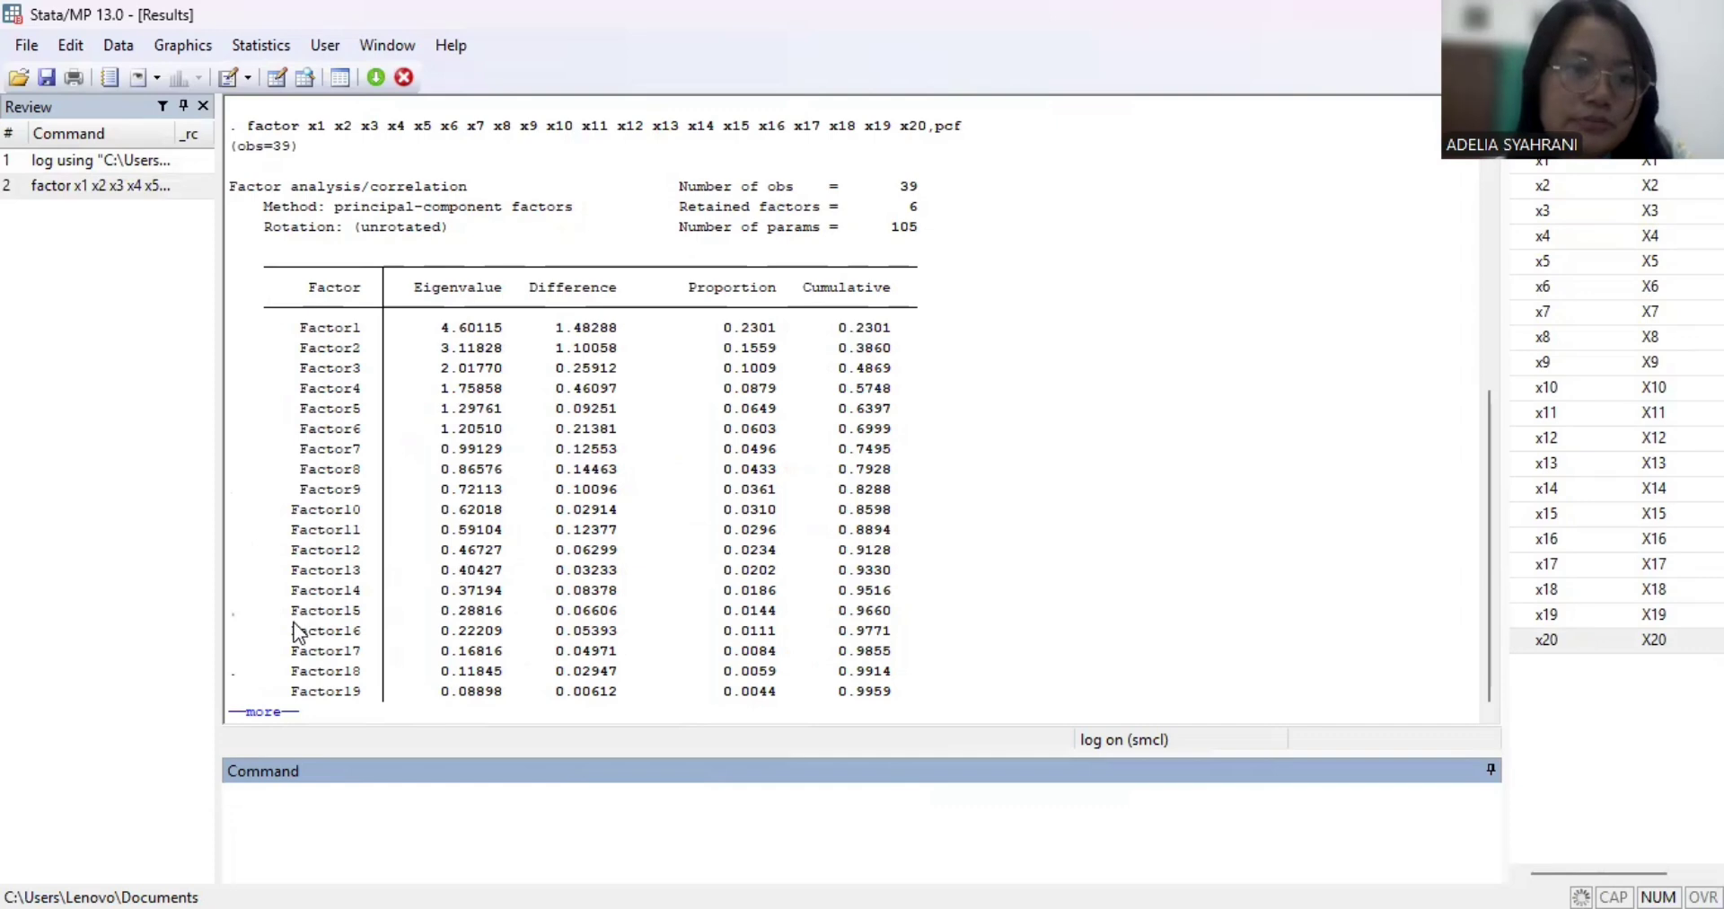
Display more of the factor analysis output and review the eigenvalues and factor loadings
click(262, 711)
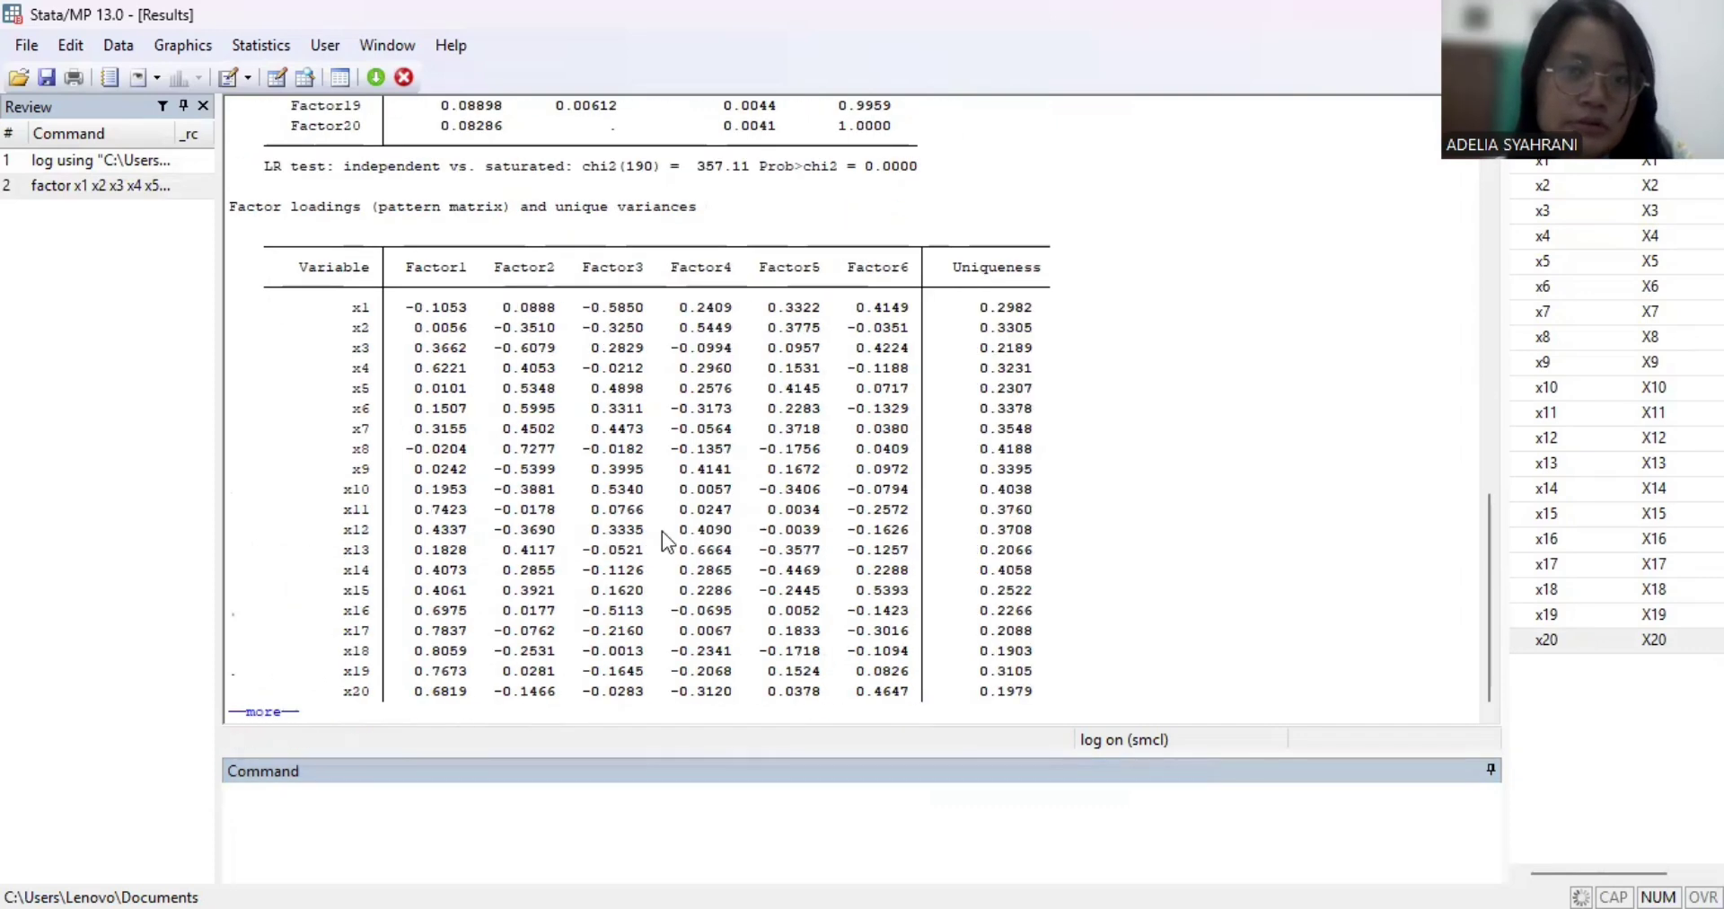
scroll(662, 530, up, 19)
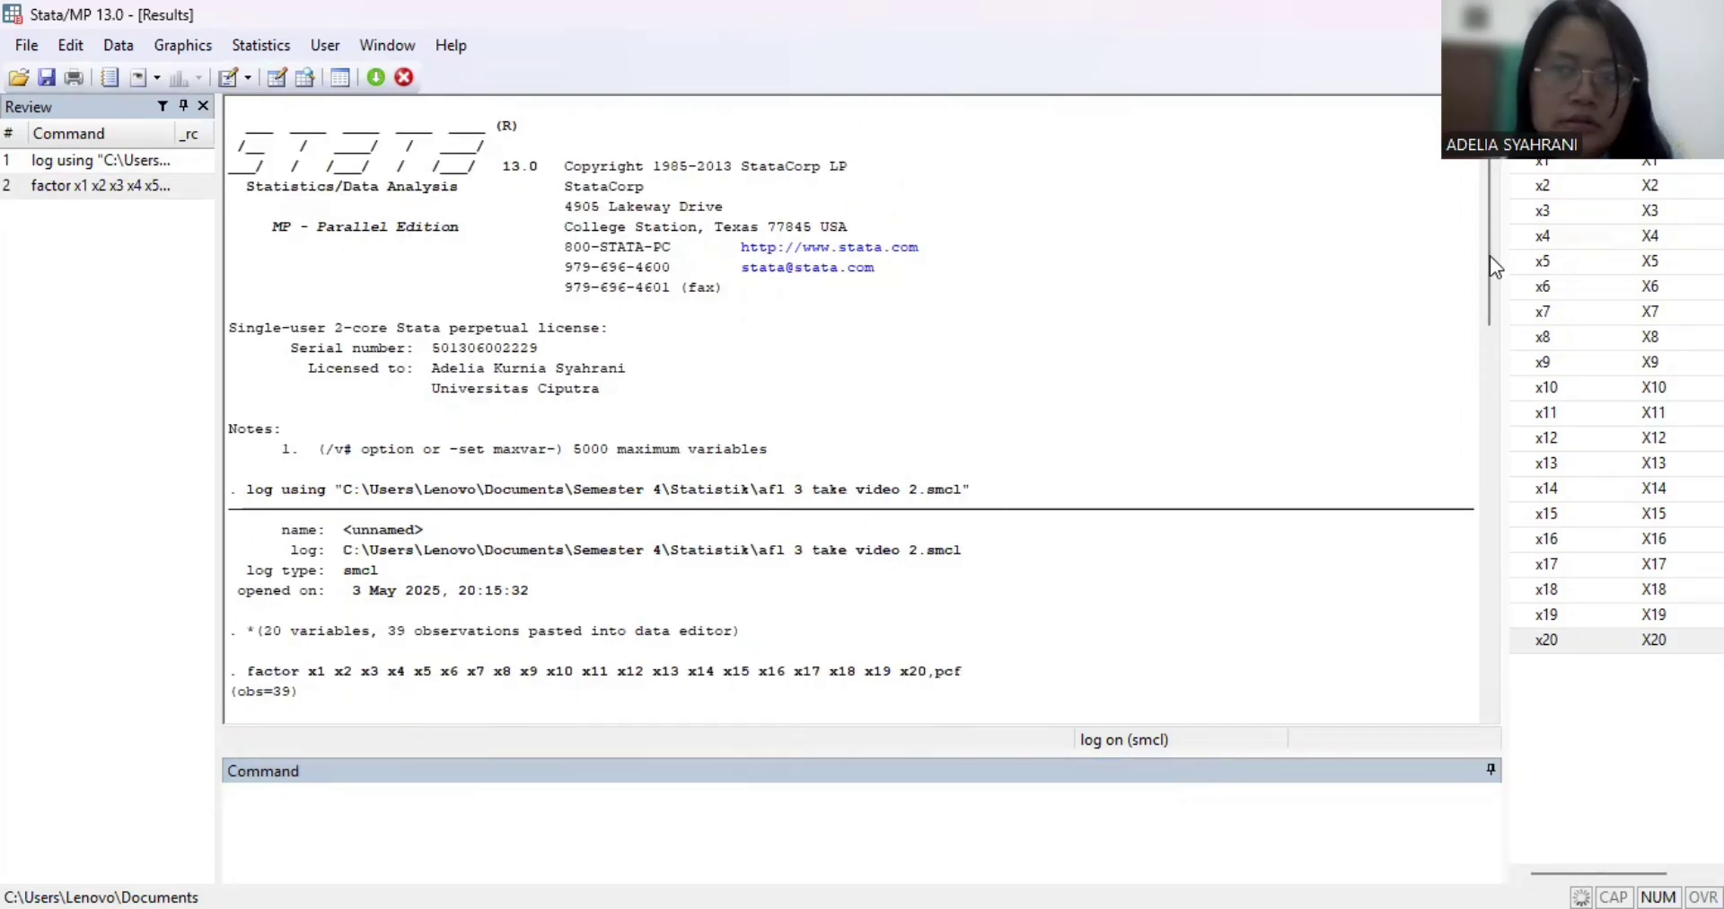
drag(1490, 256, 1469, 434)
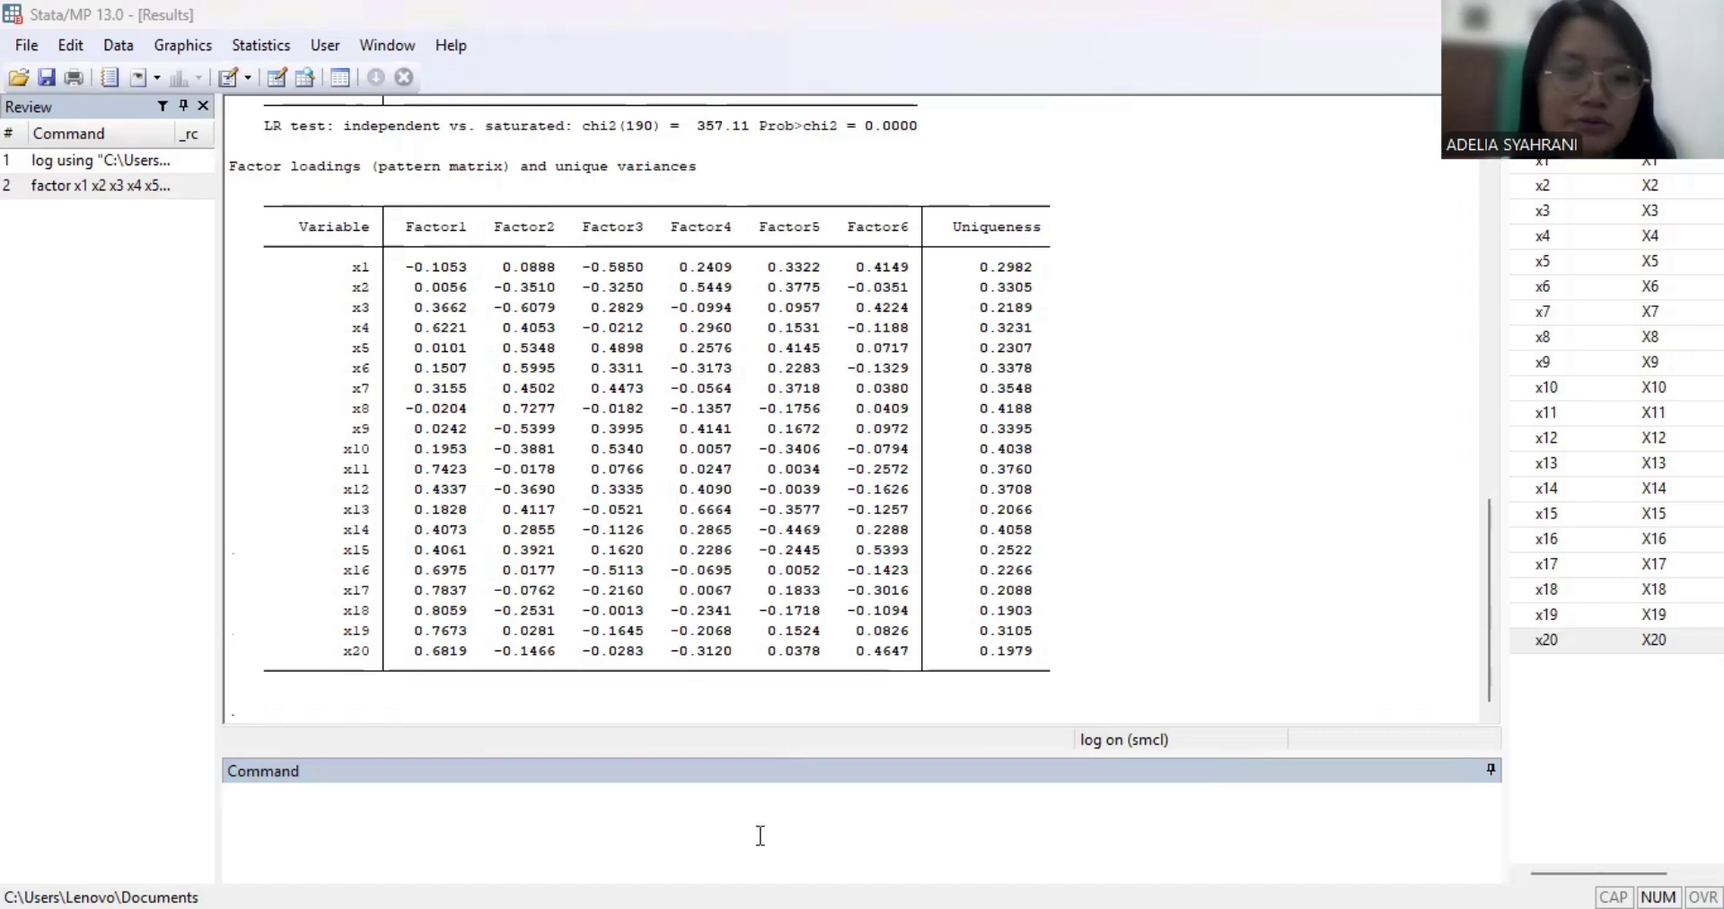
Run estat kmo to compute the sampling adequacy of each variable and display the complete output
click(270, 794)
text(estat kmo)
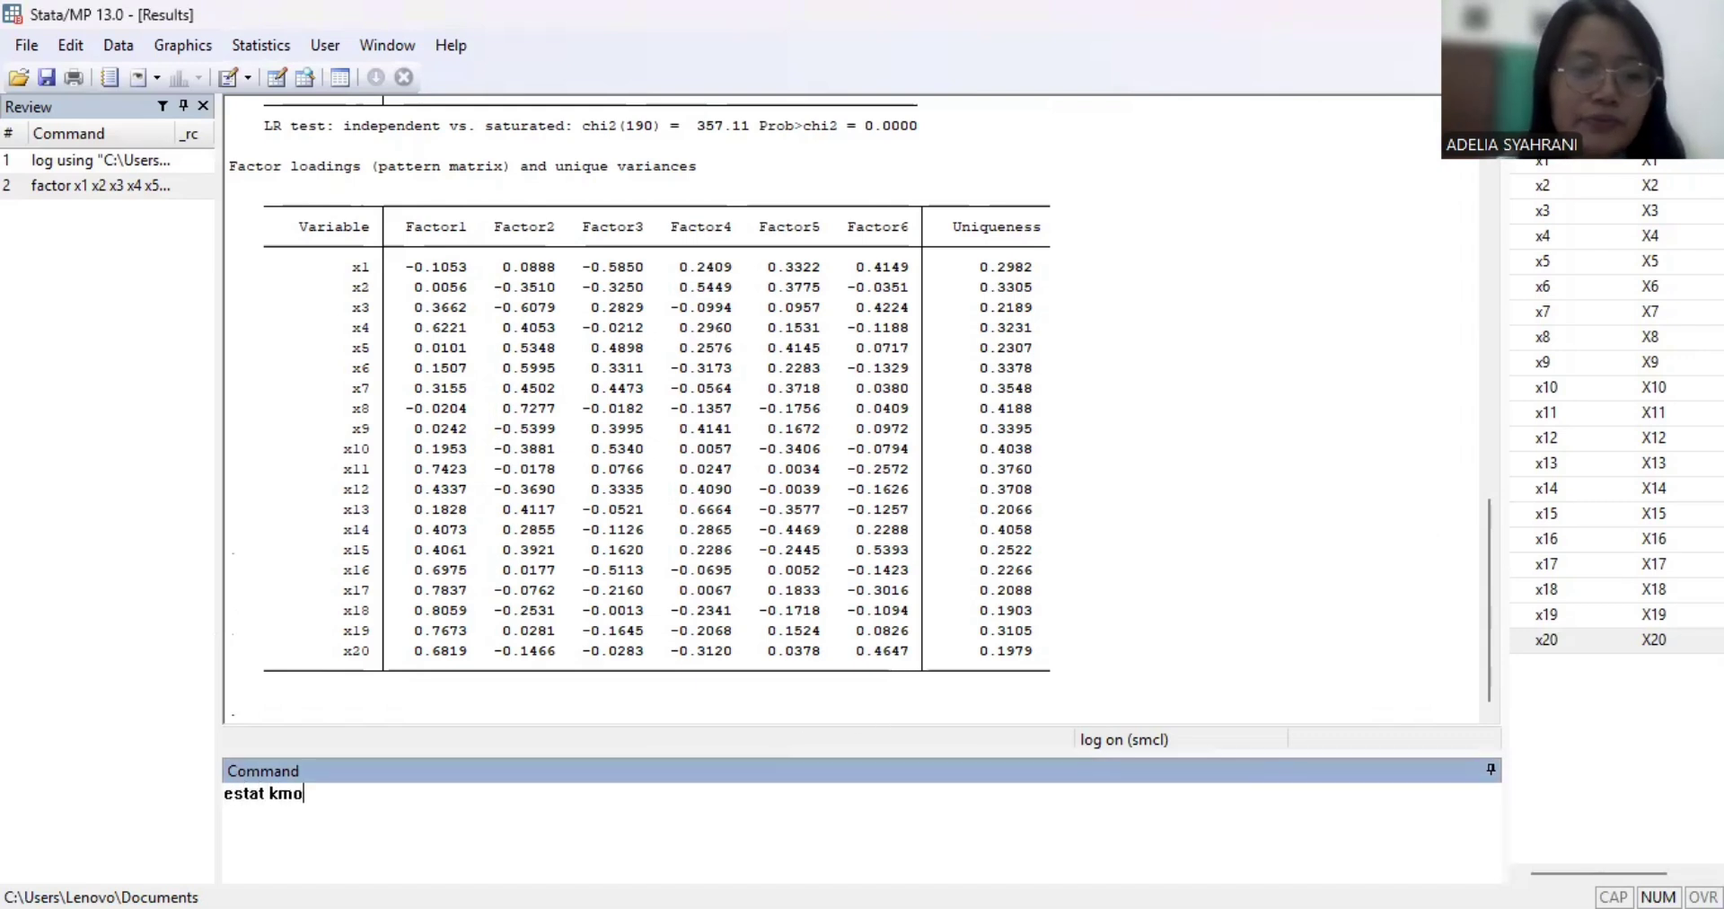
key(Return)
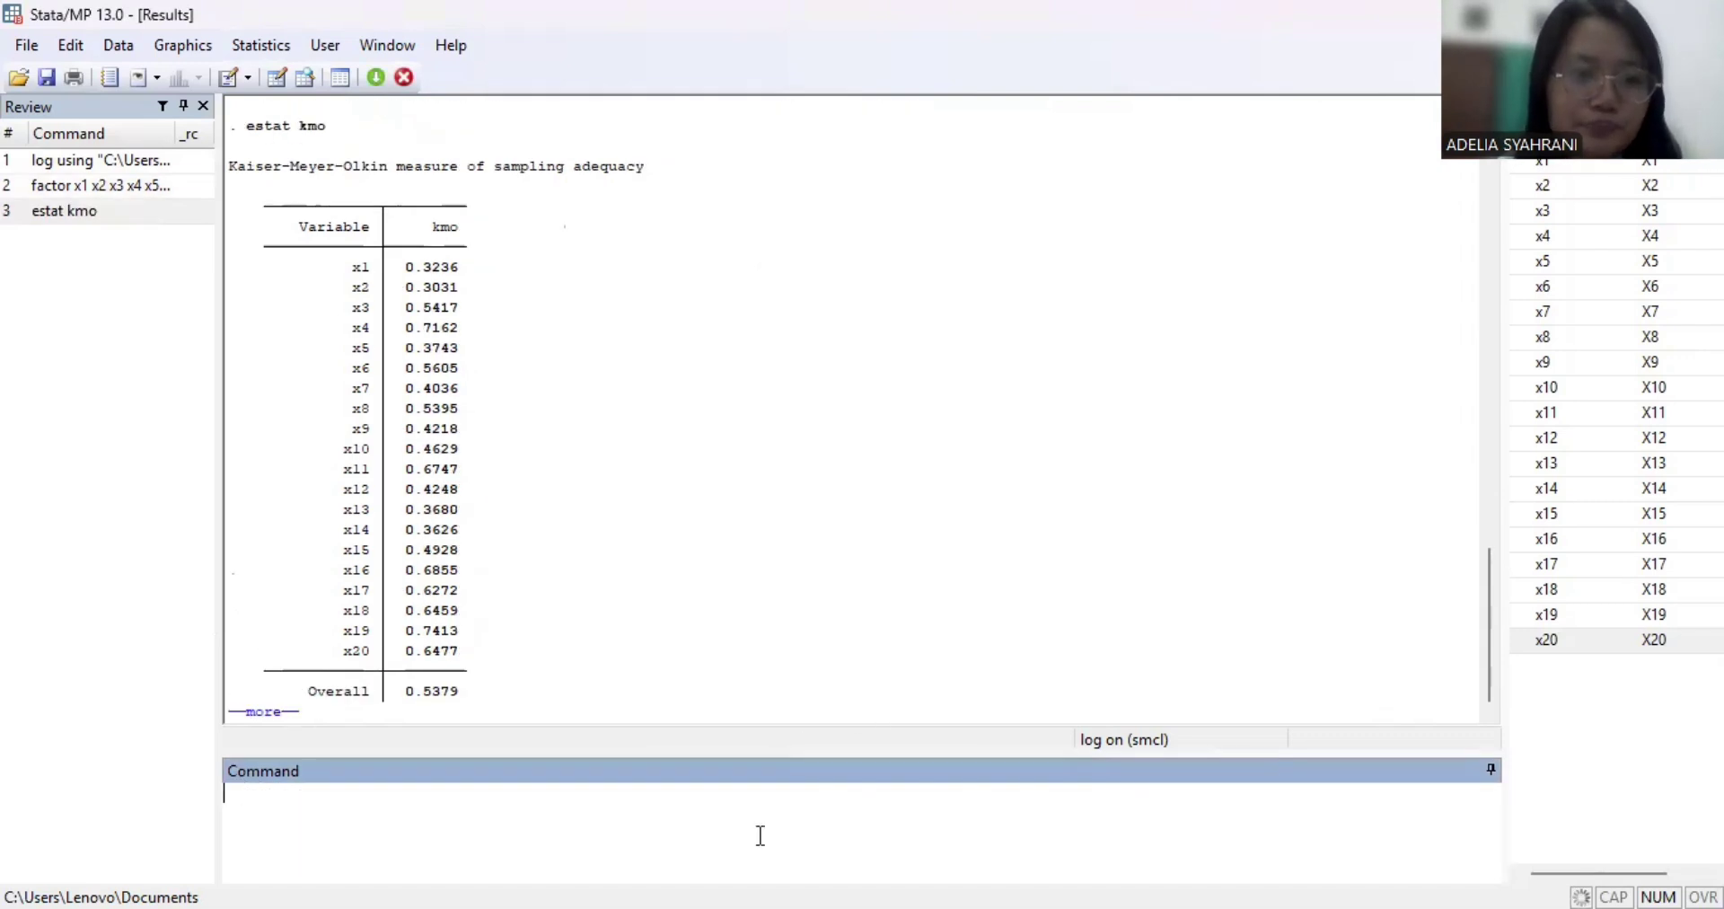
click(283, 715)
click(283, 715)
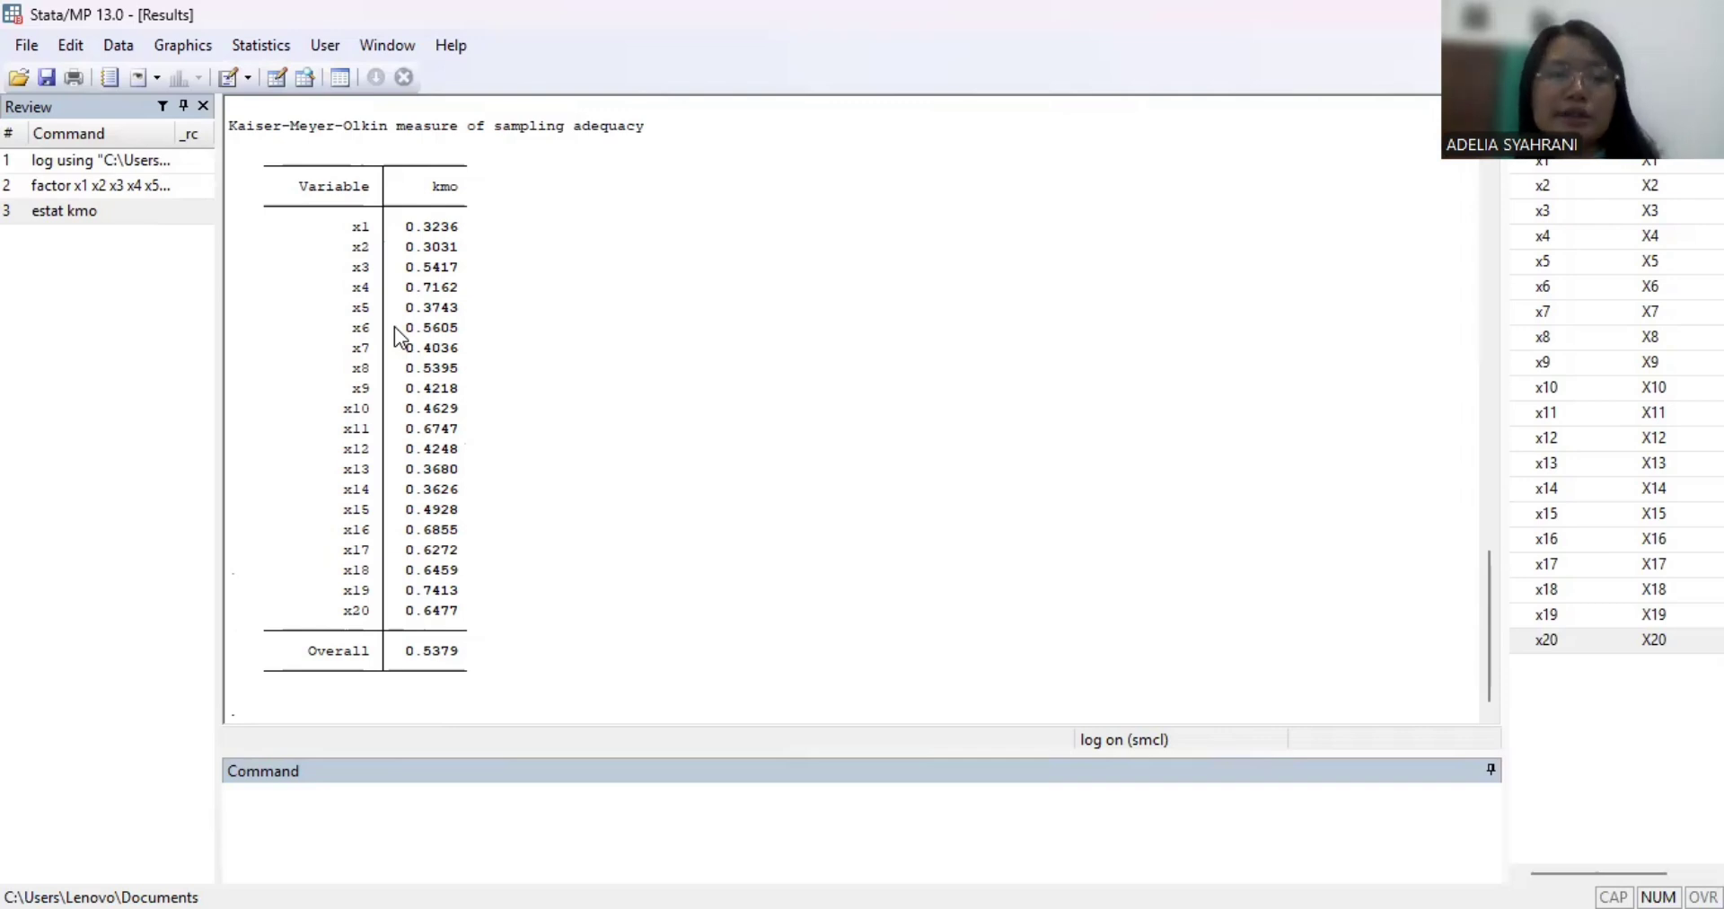
Drop the variables x1, x2, x5, x7, x9, x10, x12, x13, x14 and x15 from the dataset
click(353, 796)
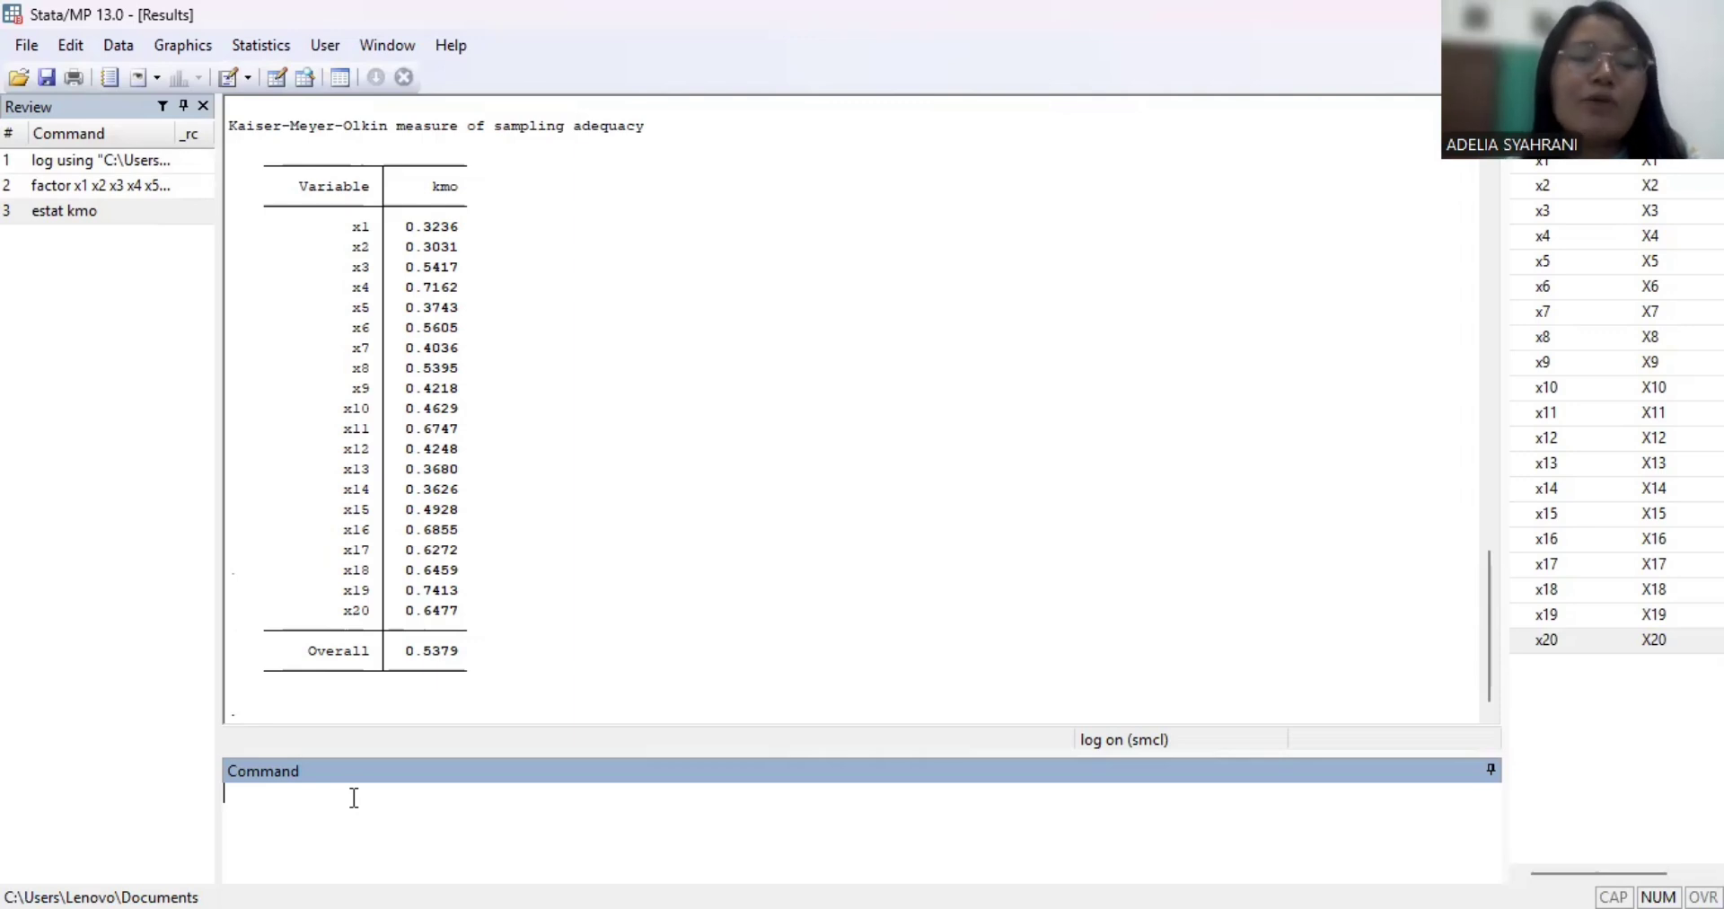
text(drop )
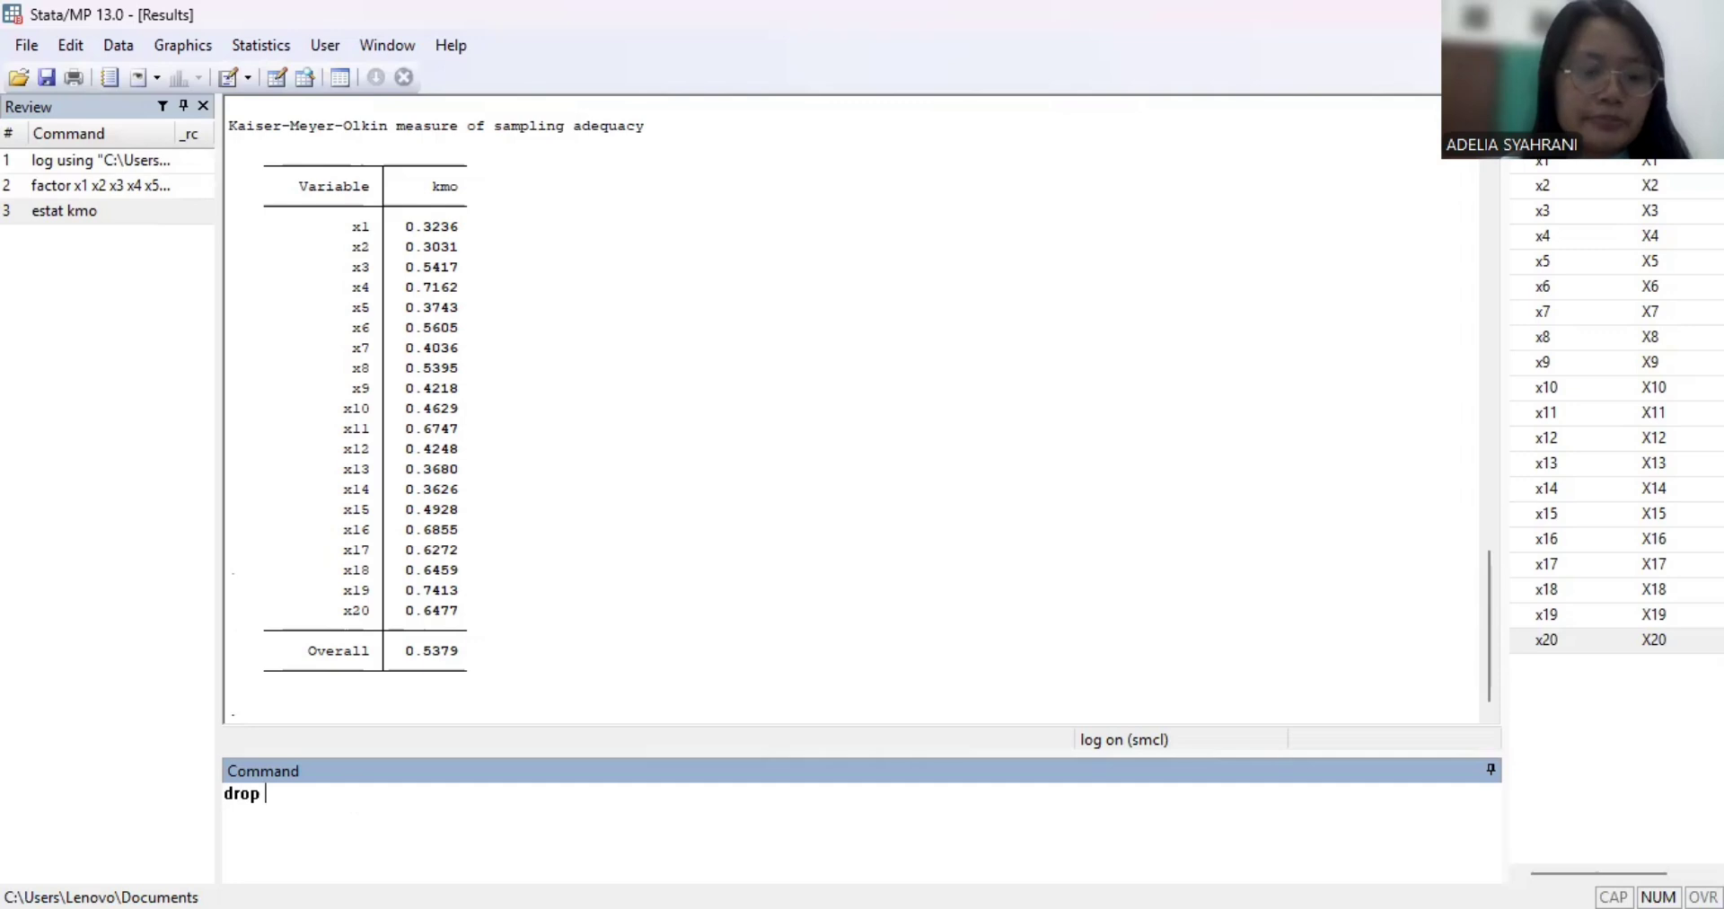
text(x1)
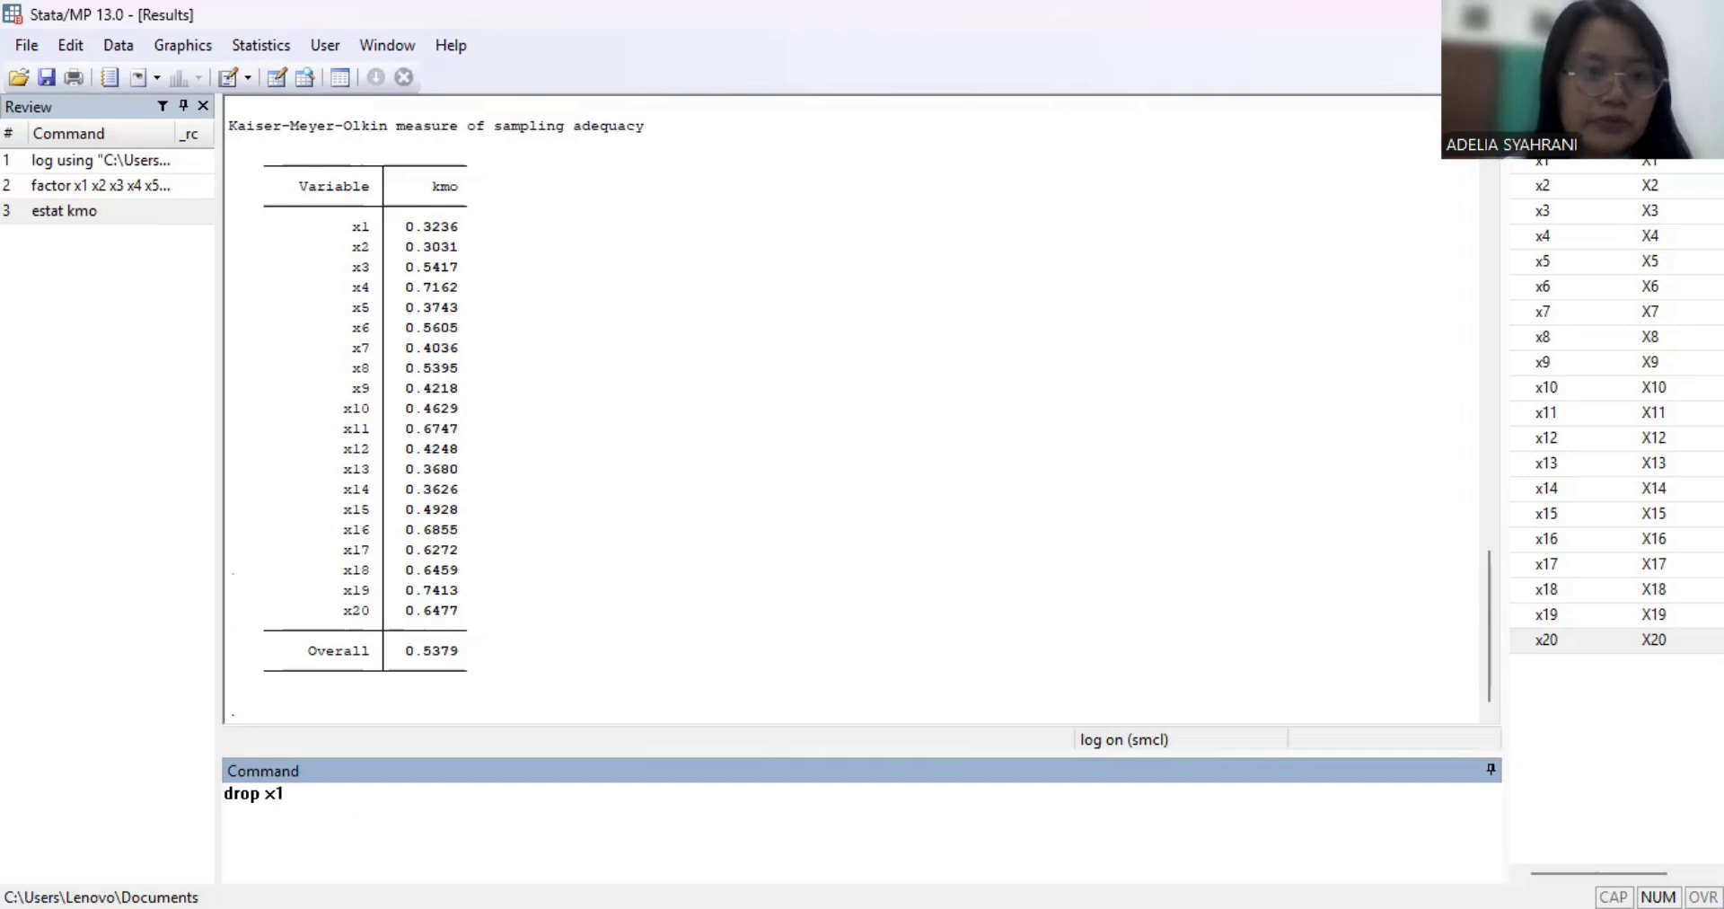
text( x2)
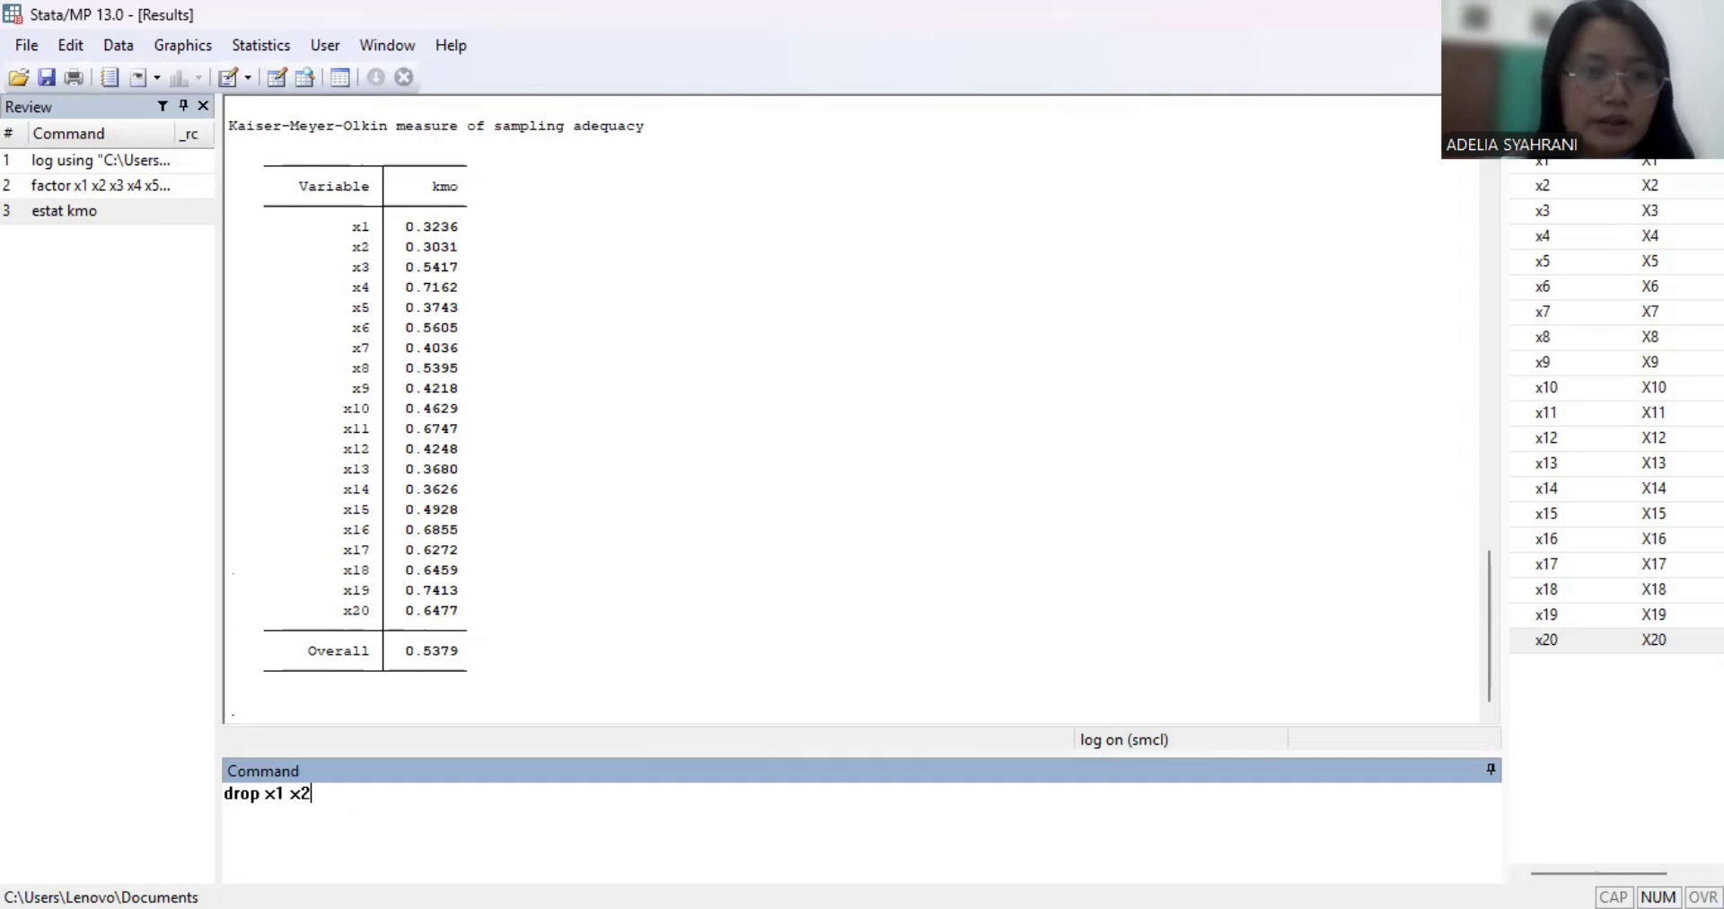
text( x5)
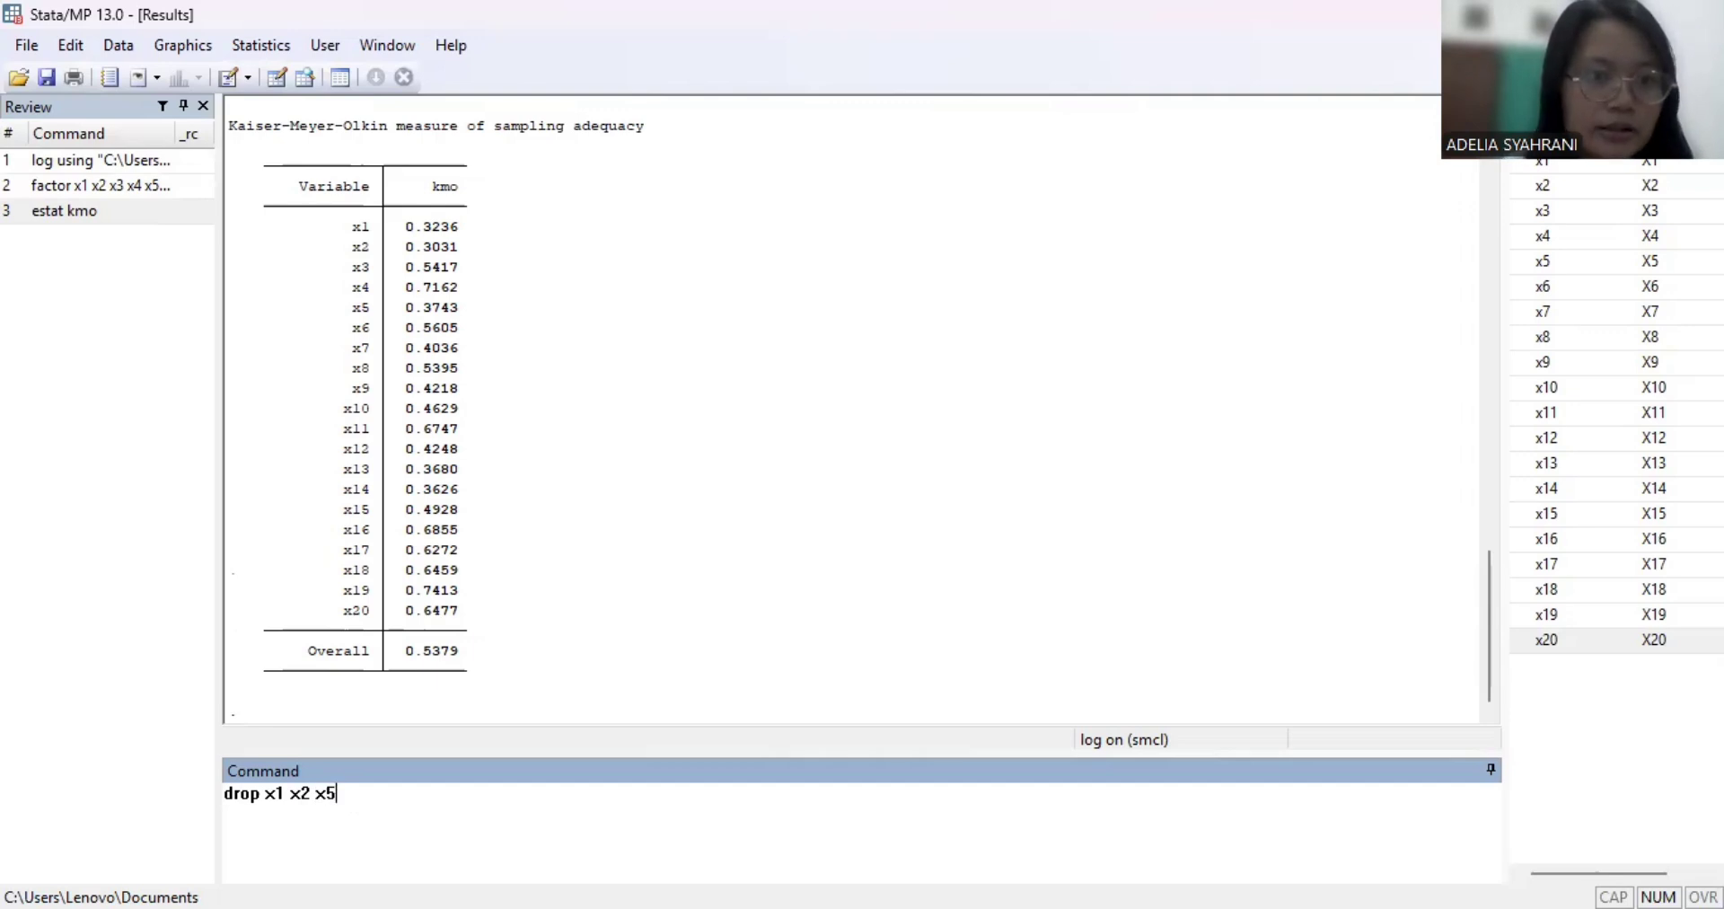
text(x)
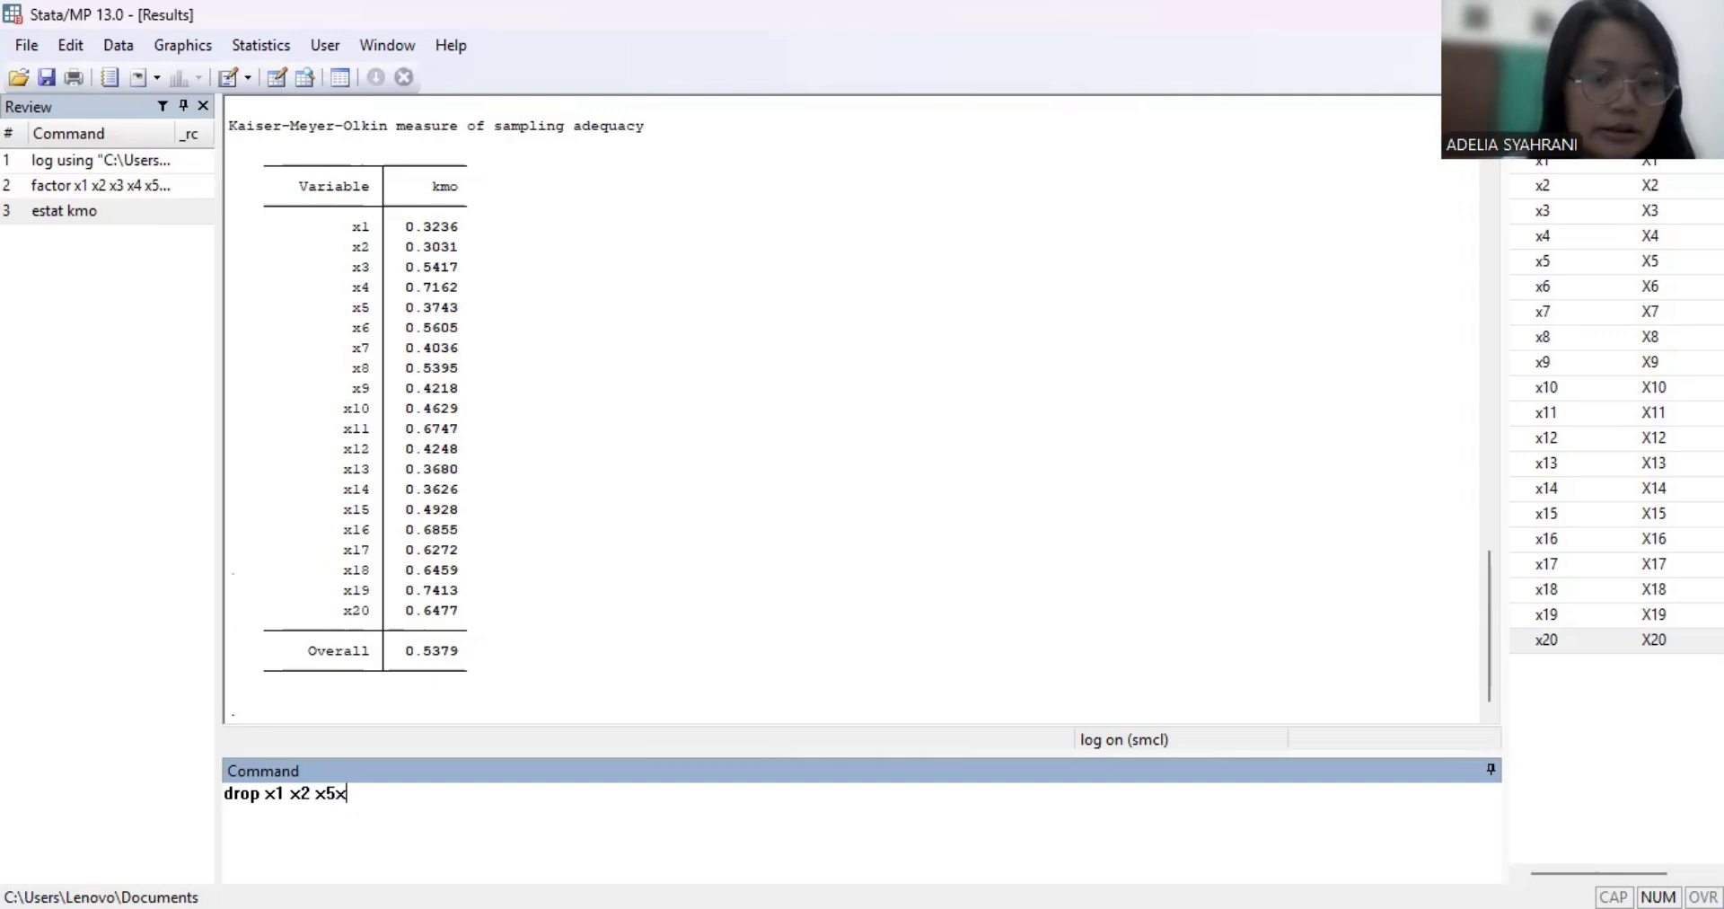
key(BackSpace)
text(x7)
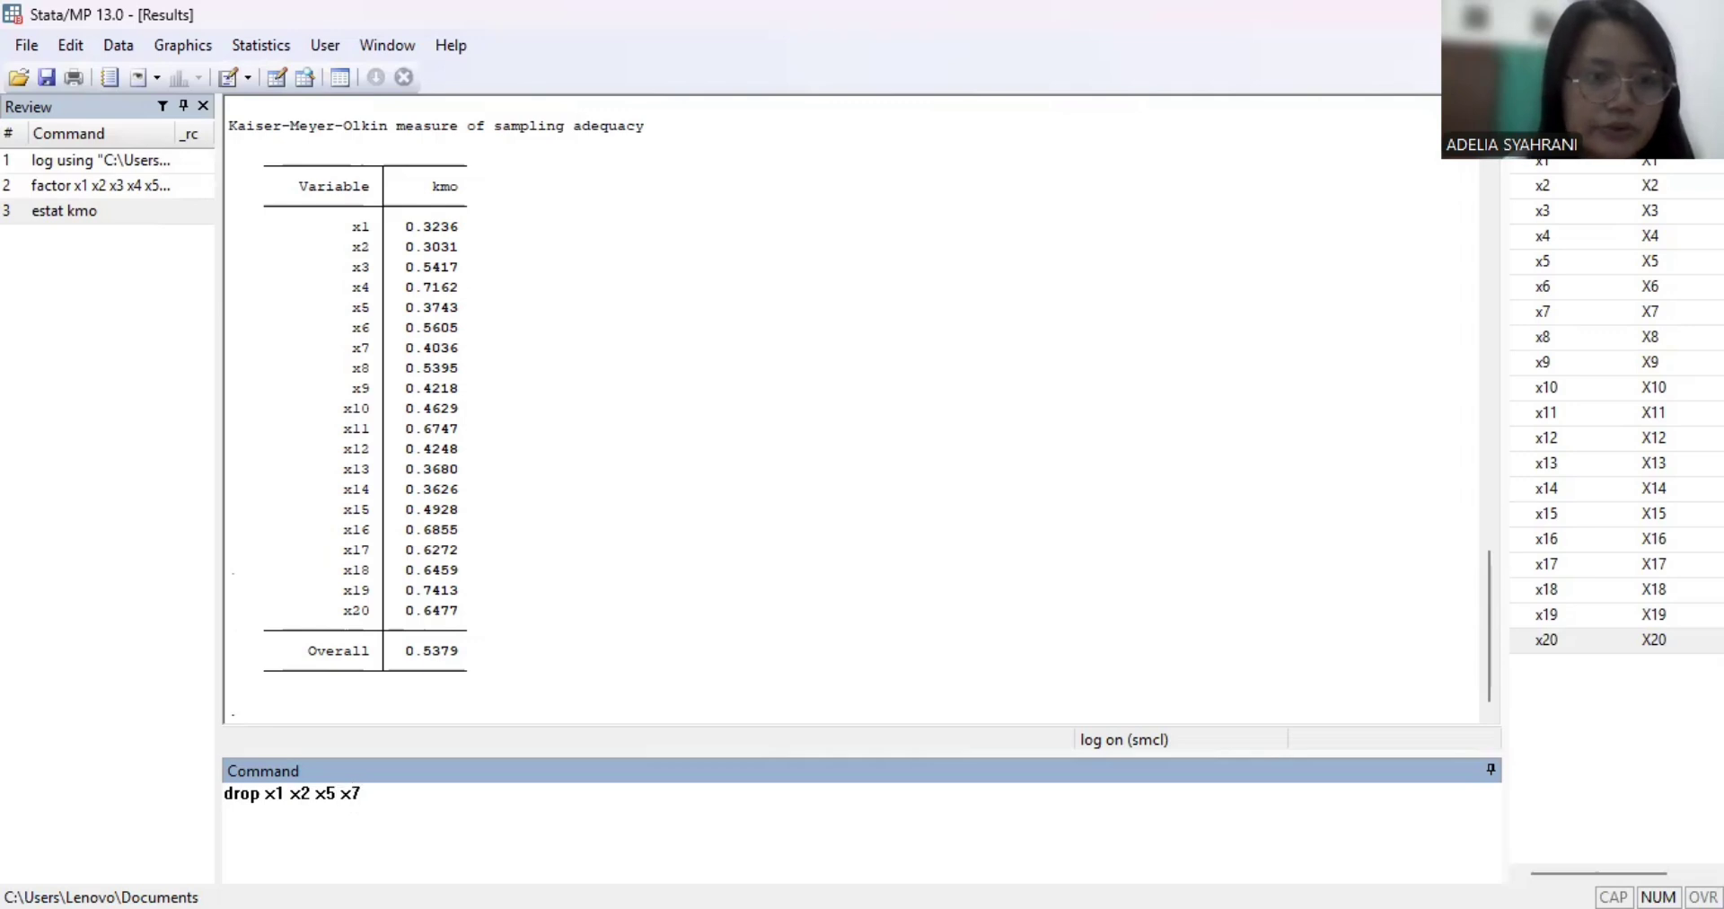
text( x9)
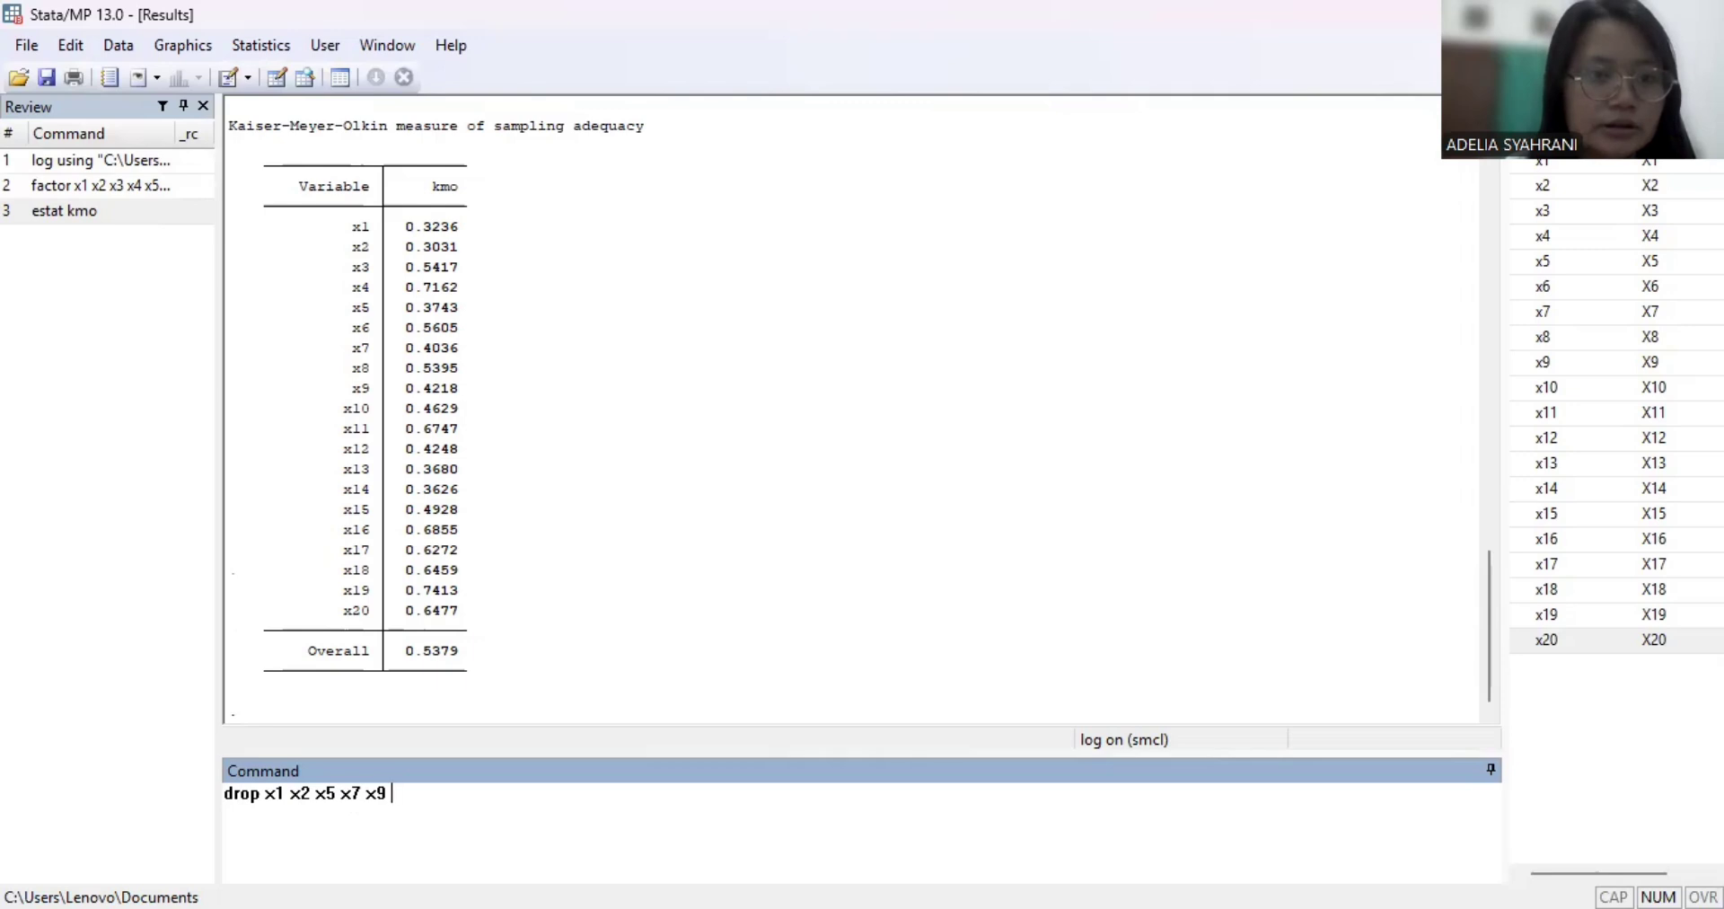
text( x10)
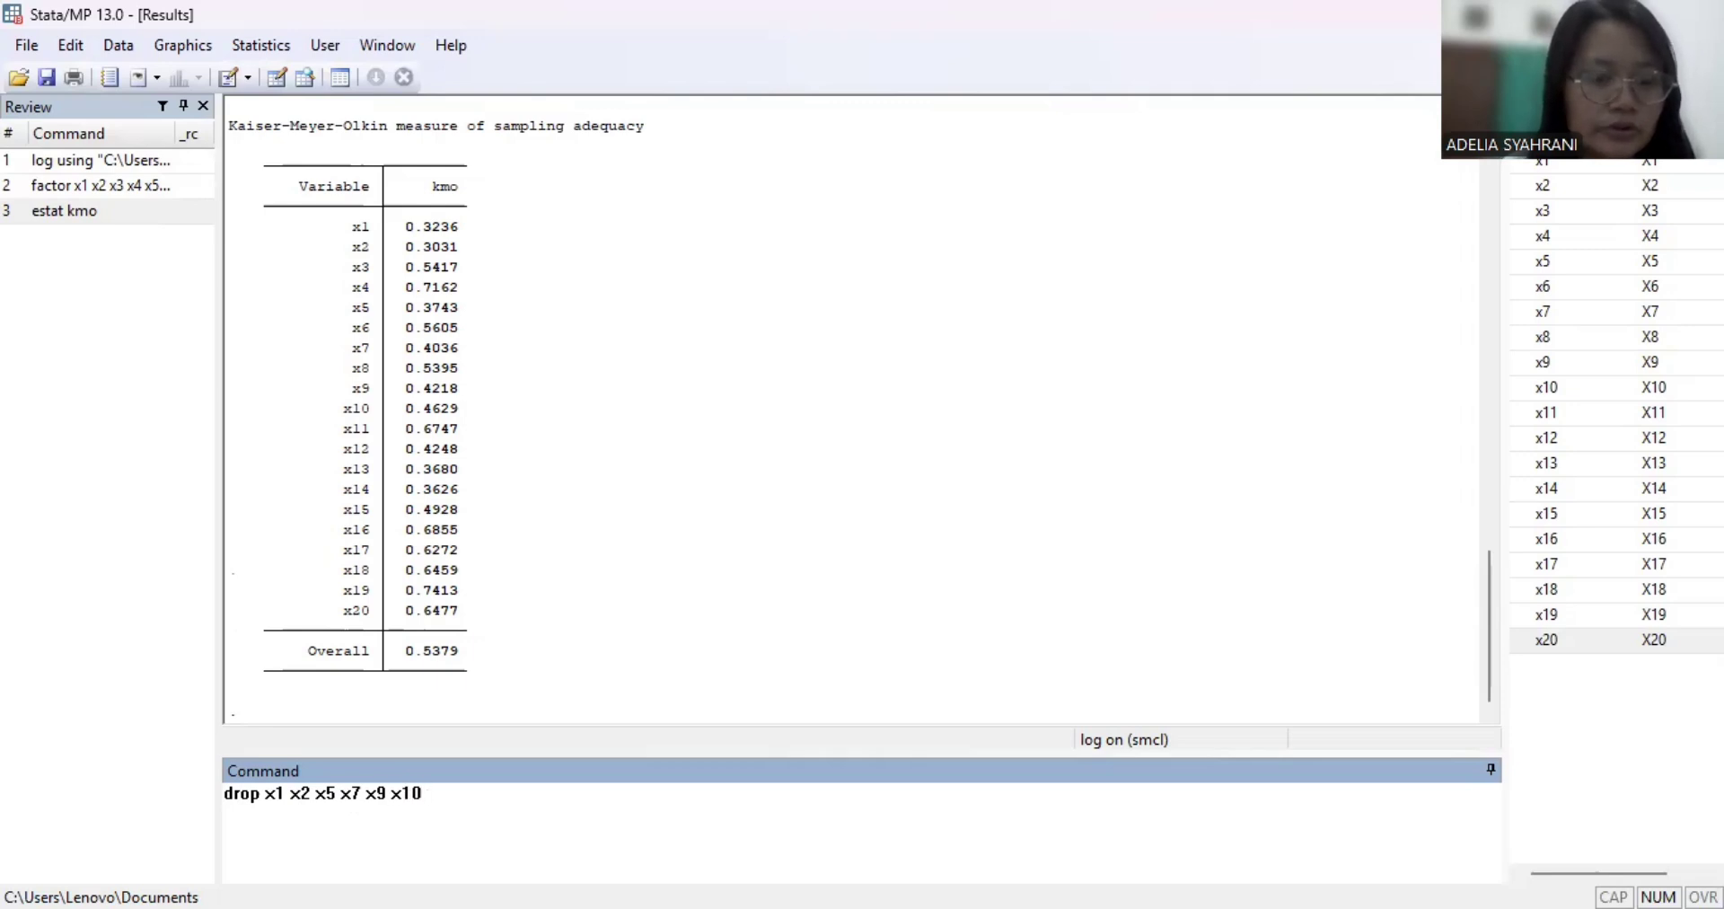
text( x12 )
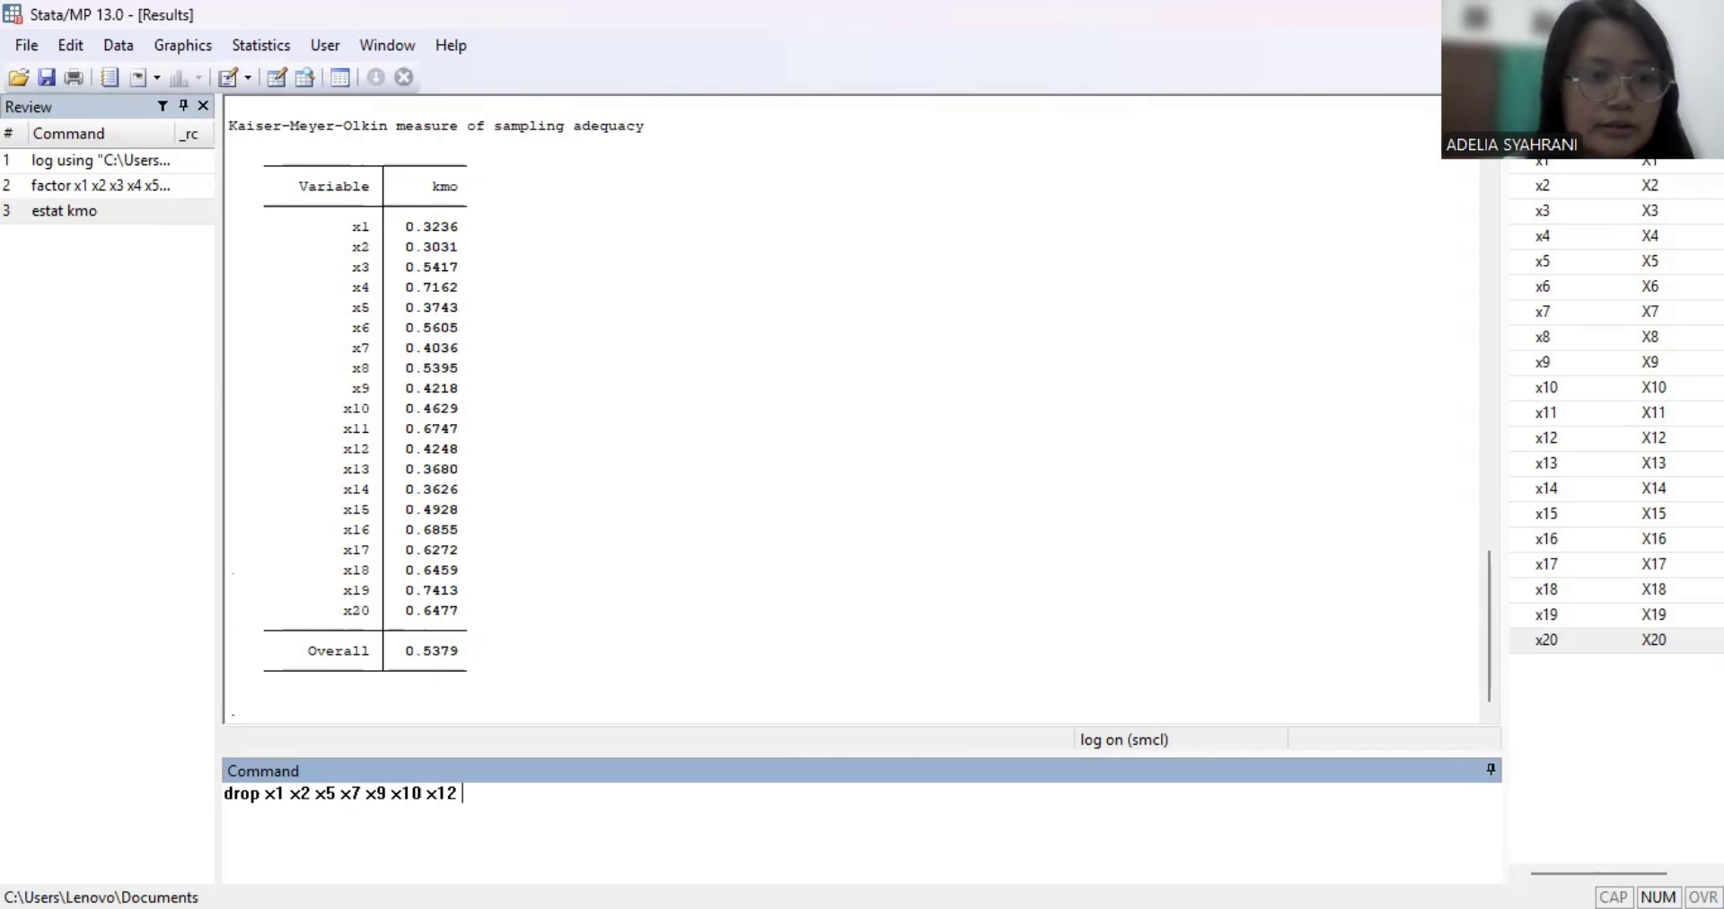
text(x13)
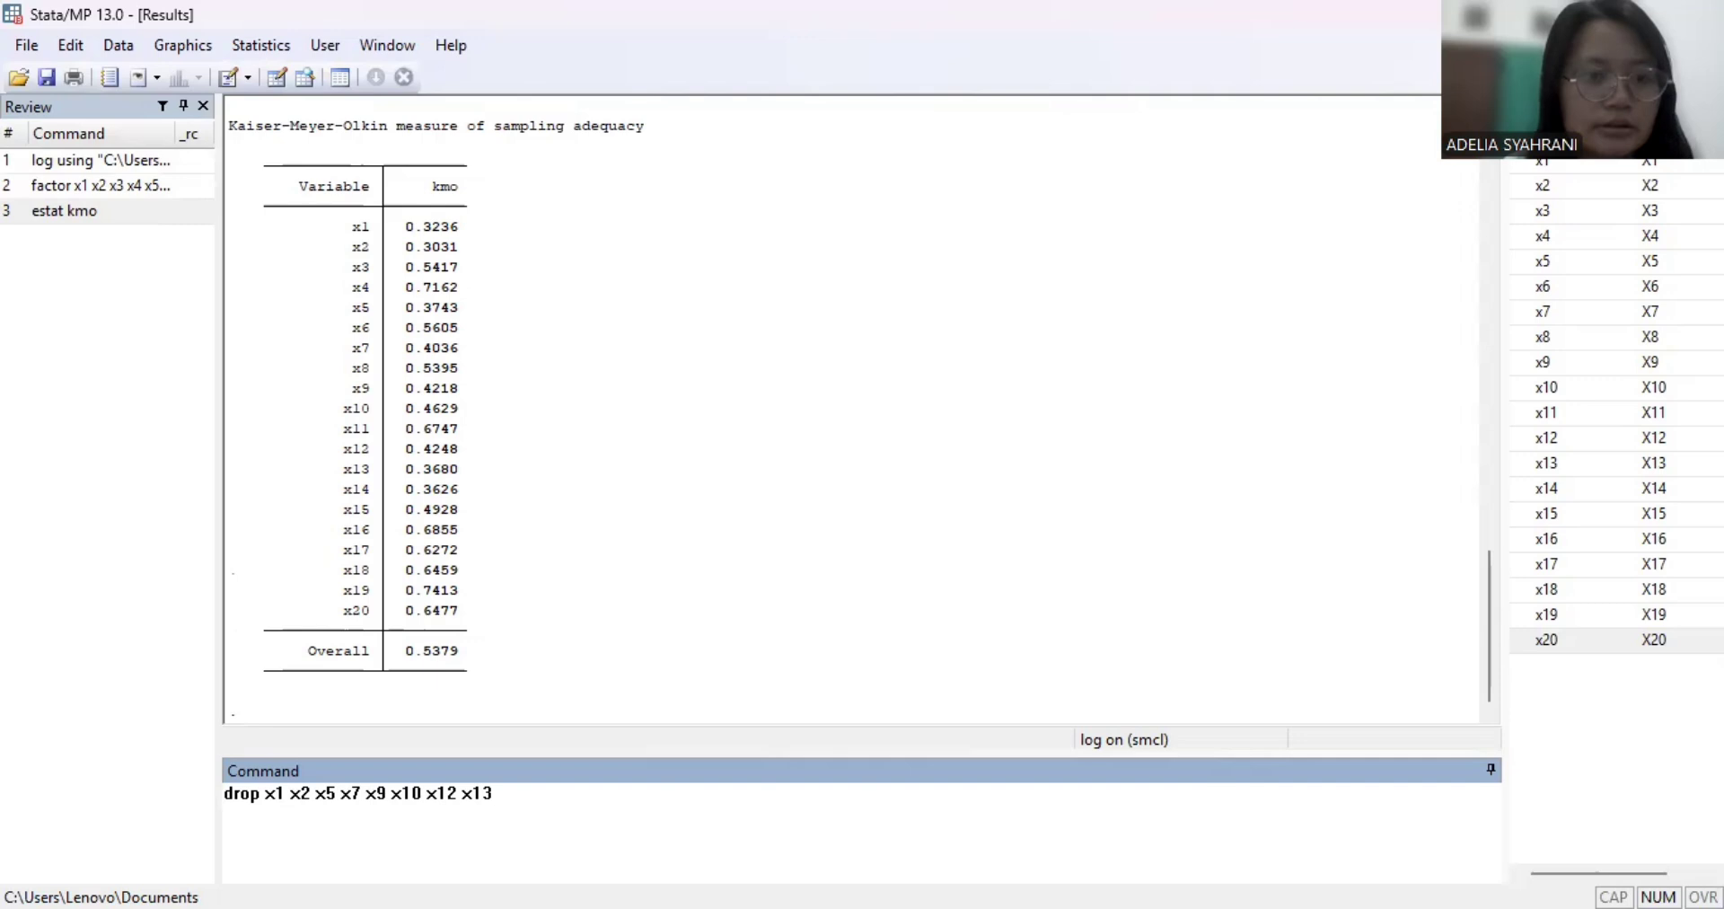
text( x1)
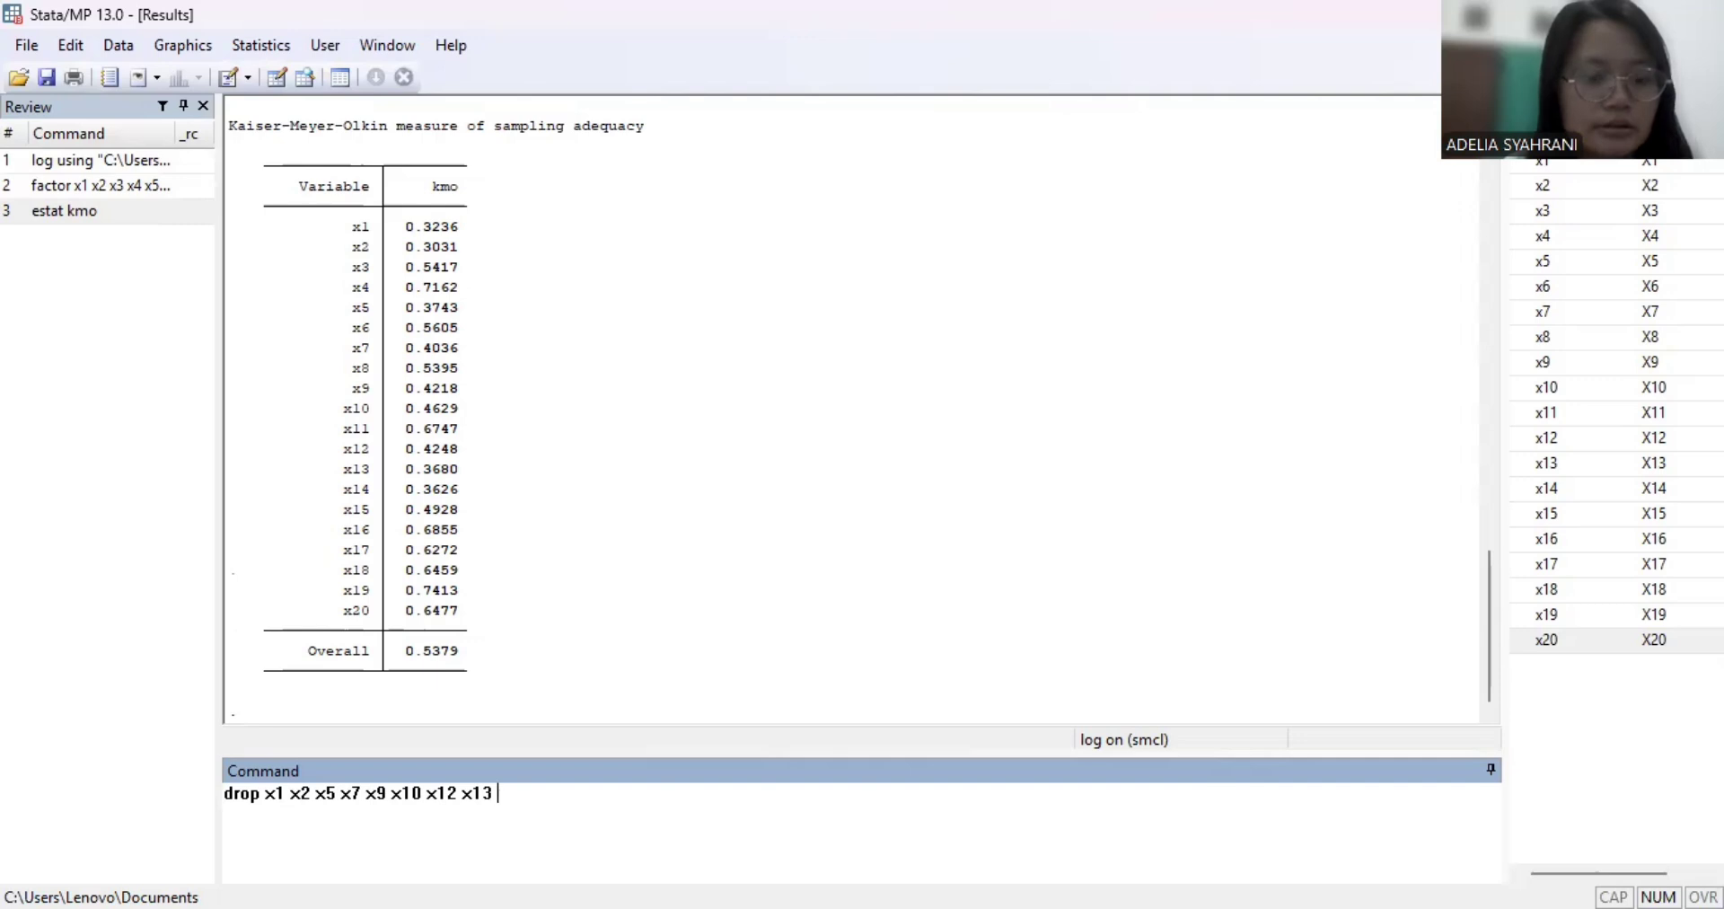
text(4)
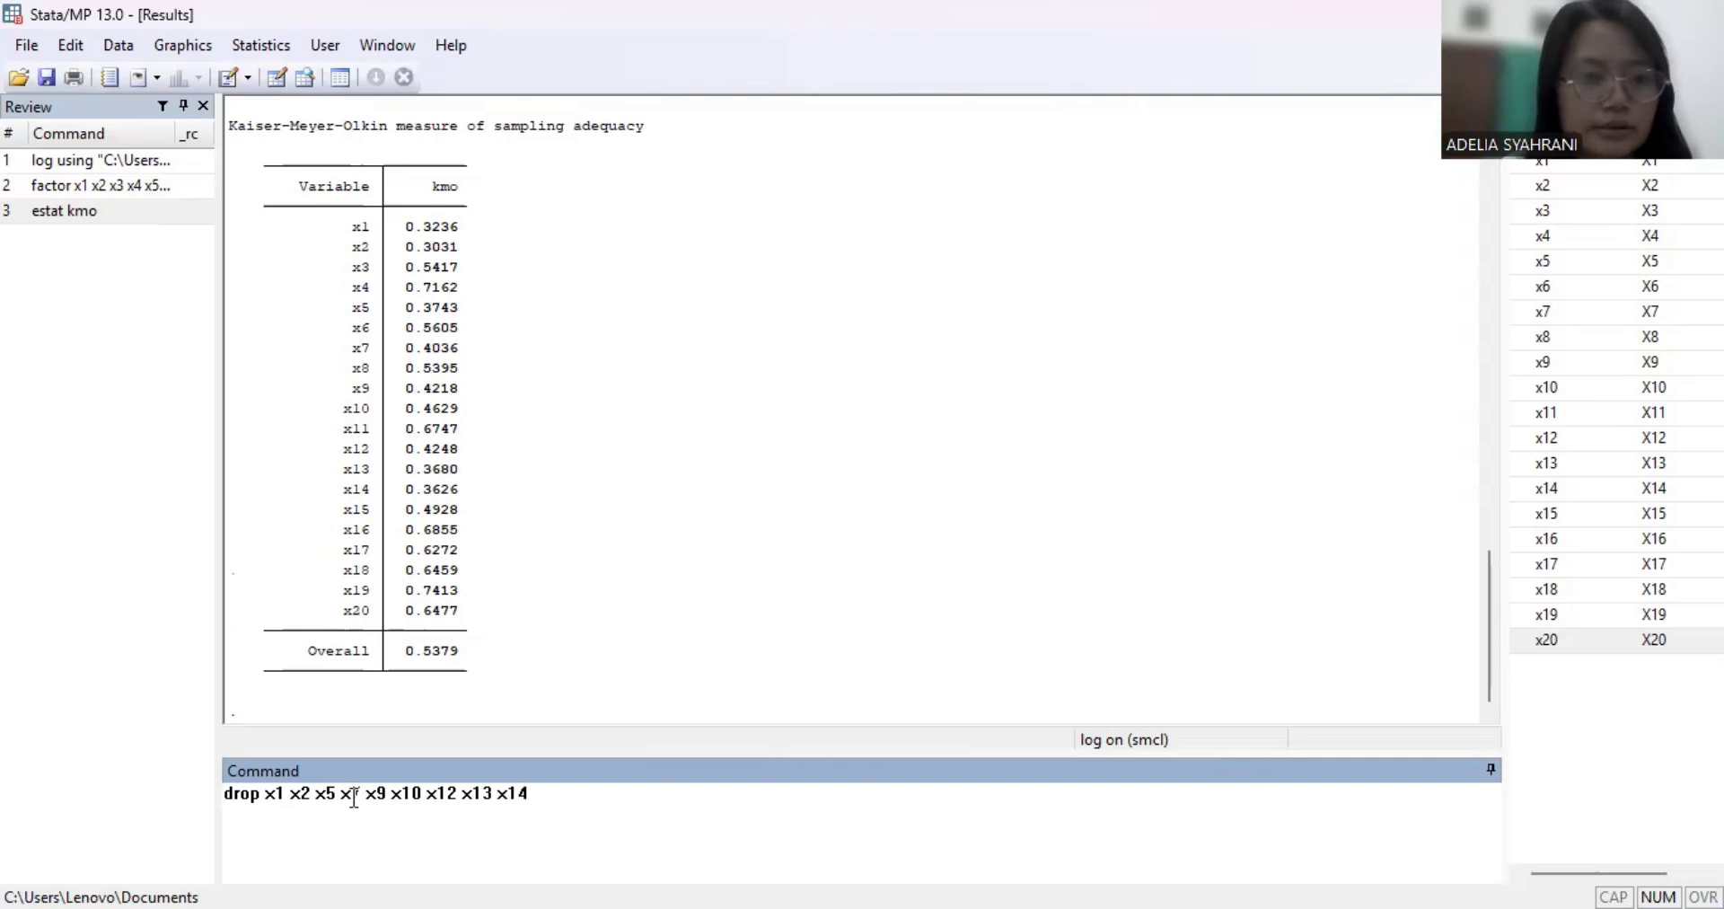
text( x15)
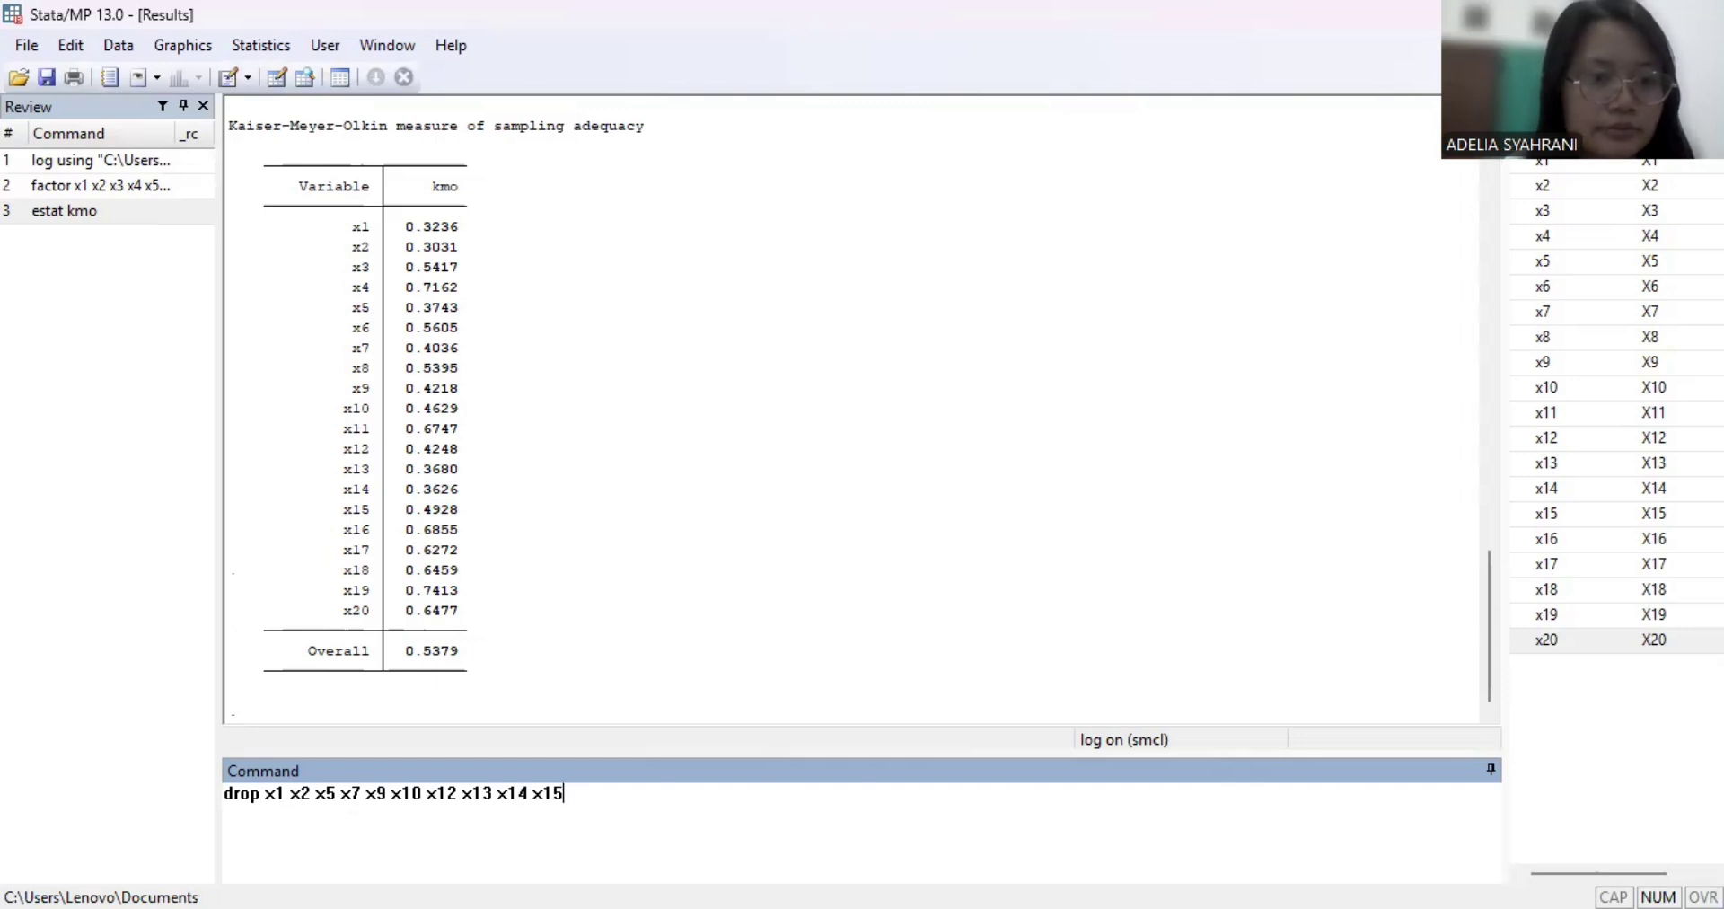
key(Return)
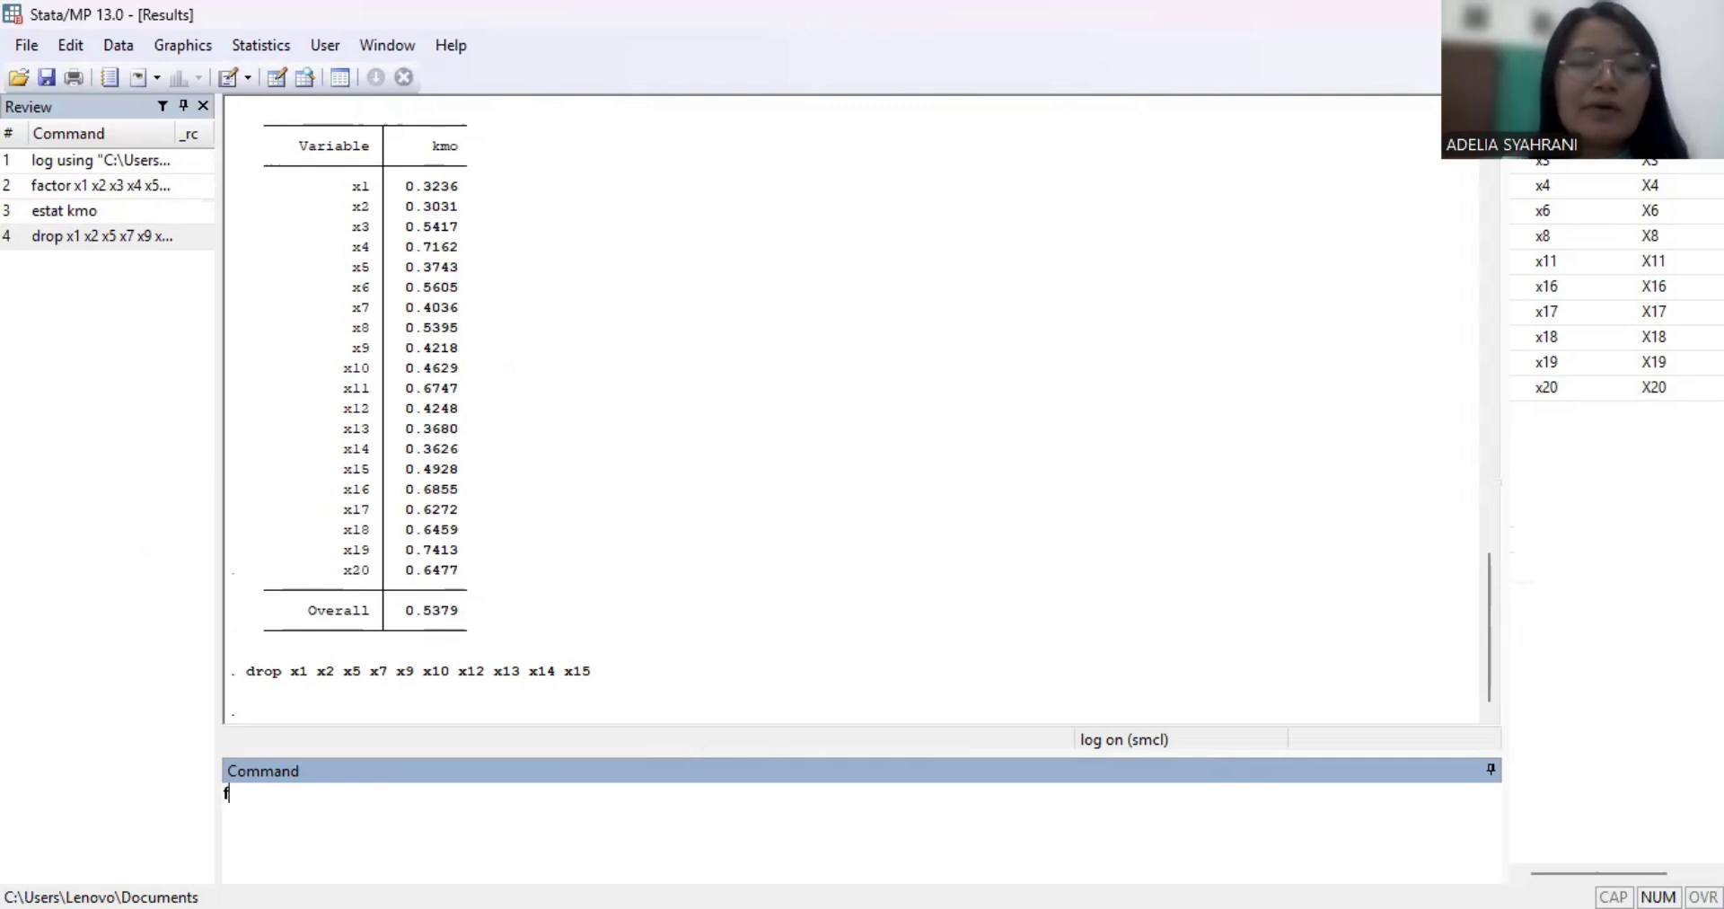
Run a factor analysis on x3, x4, x6, x8, x11, x16, x17, x18, x19 and x20 with the pcf option
text(factor)
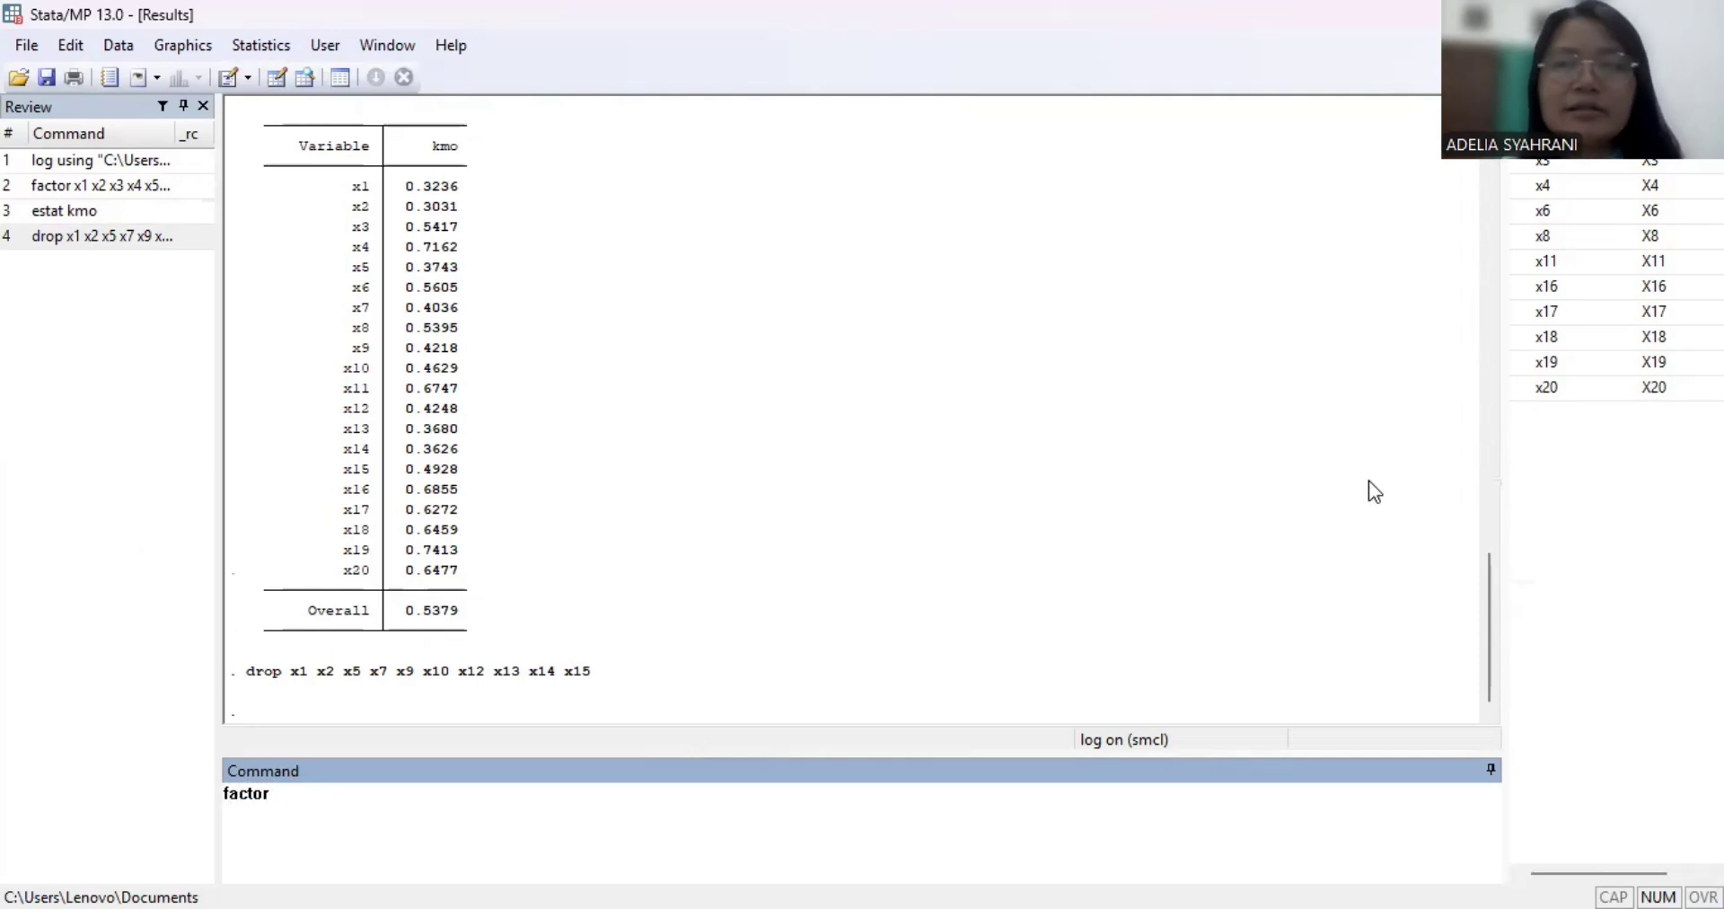
click(1652, 165)
double_click(1652, 165)
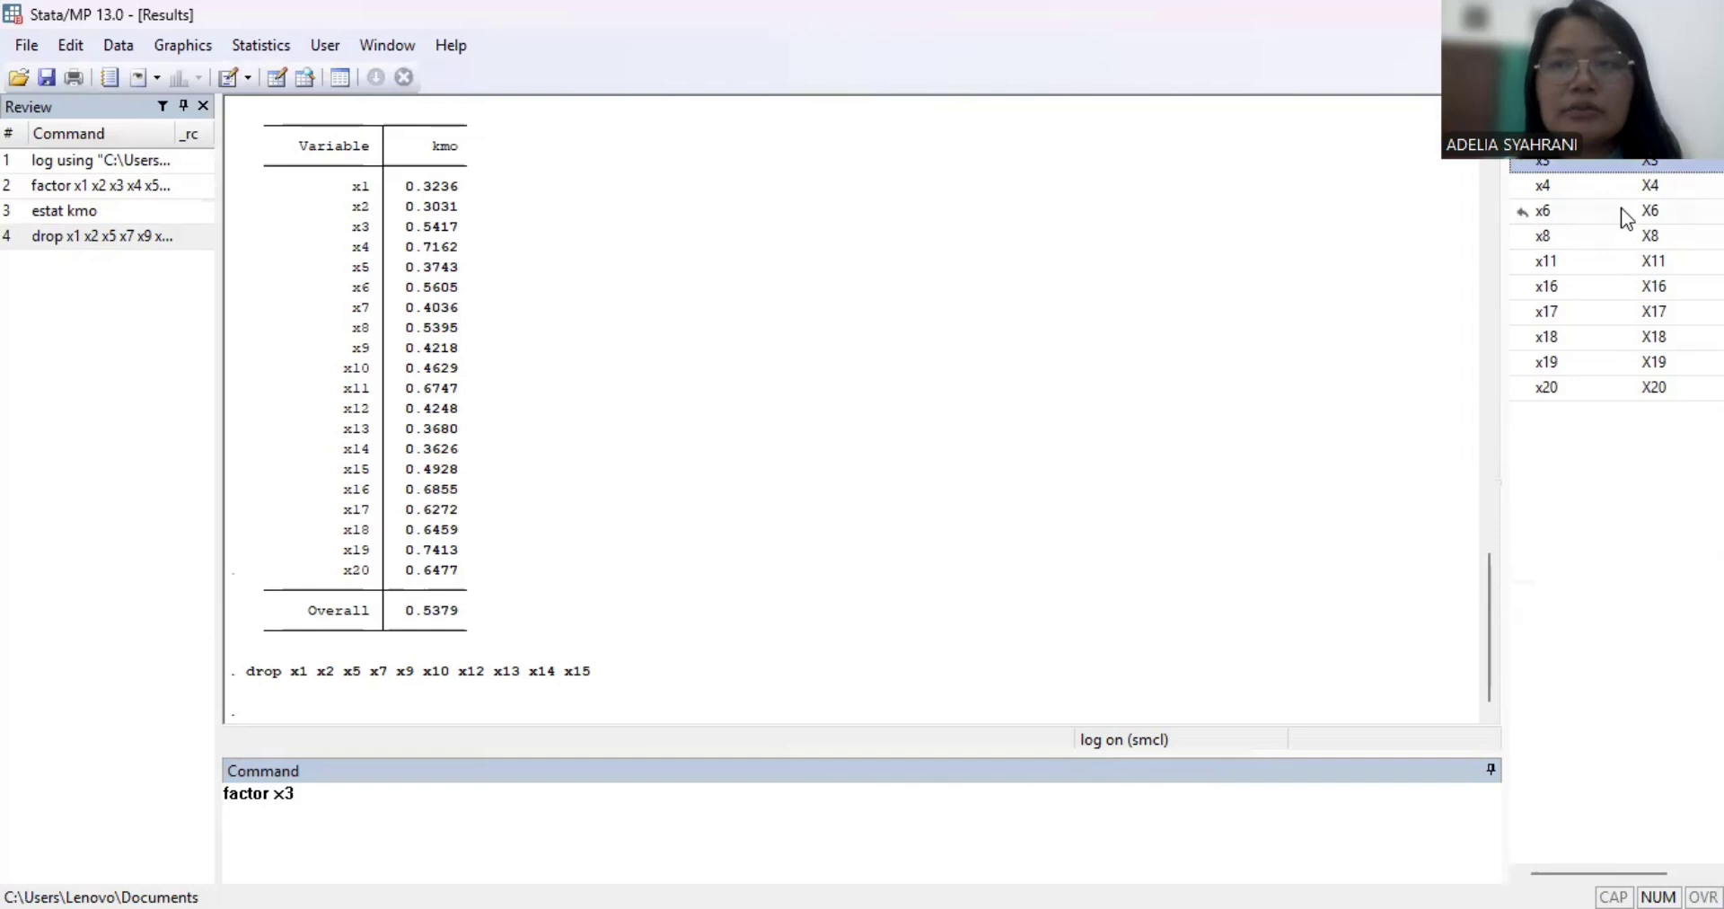
double_click(1611, 185)
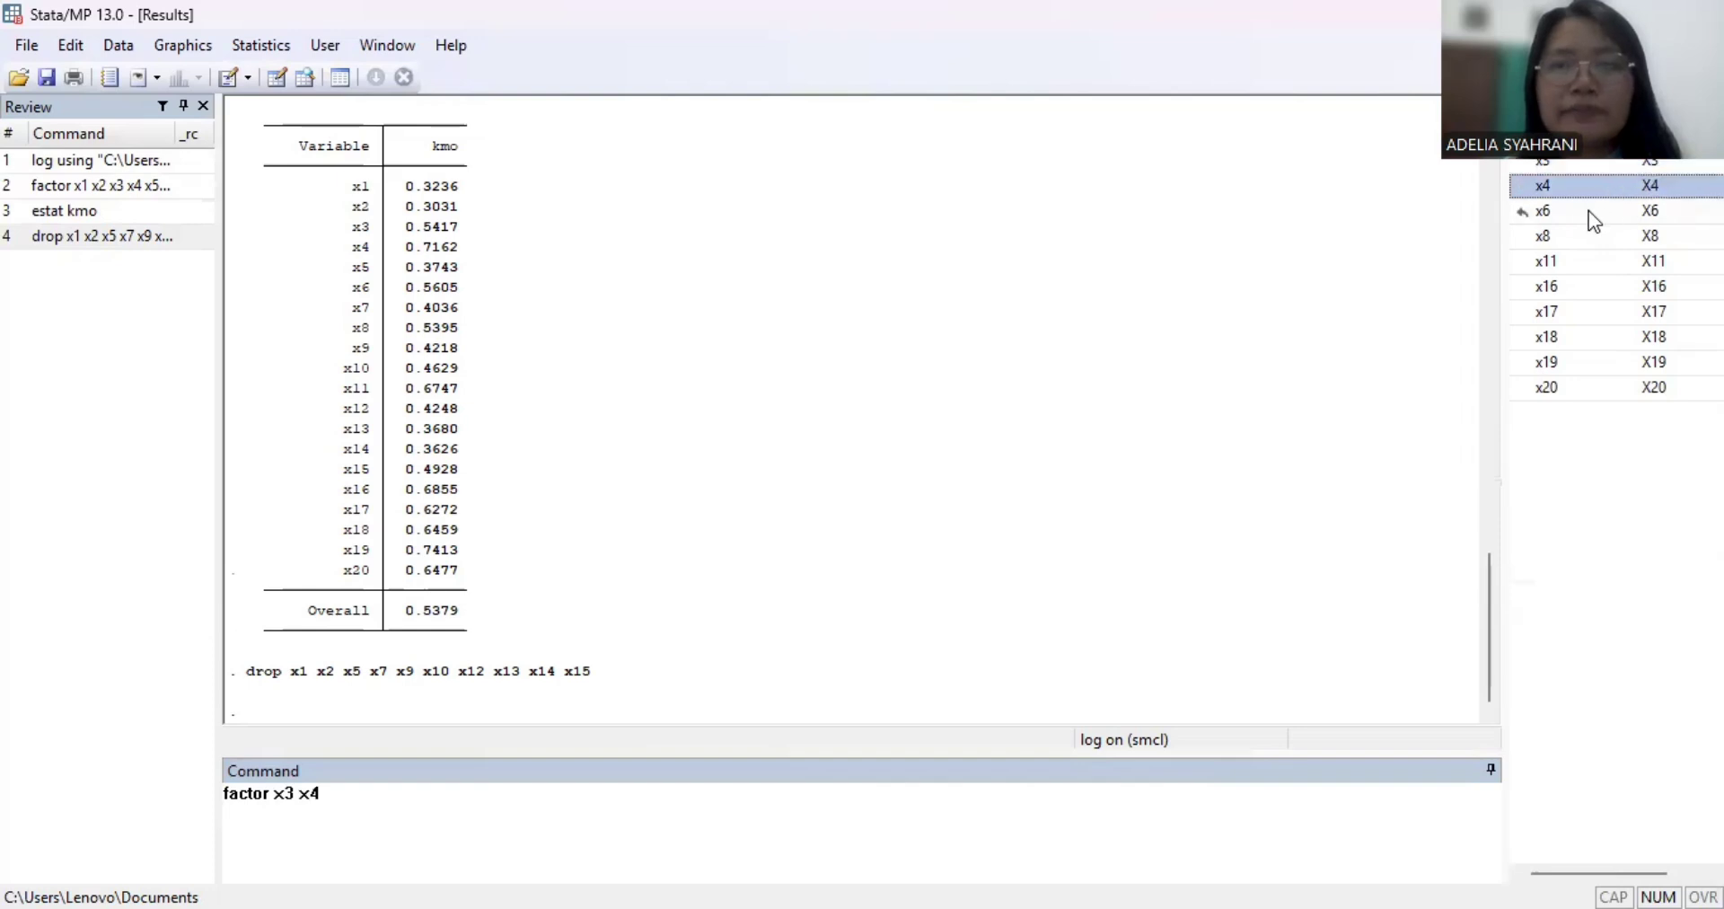
double_click(1588, 210)
double_click(1567, 237)
double_click(1558, 261)
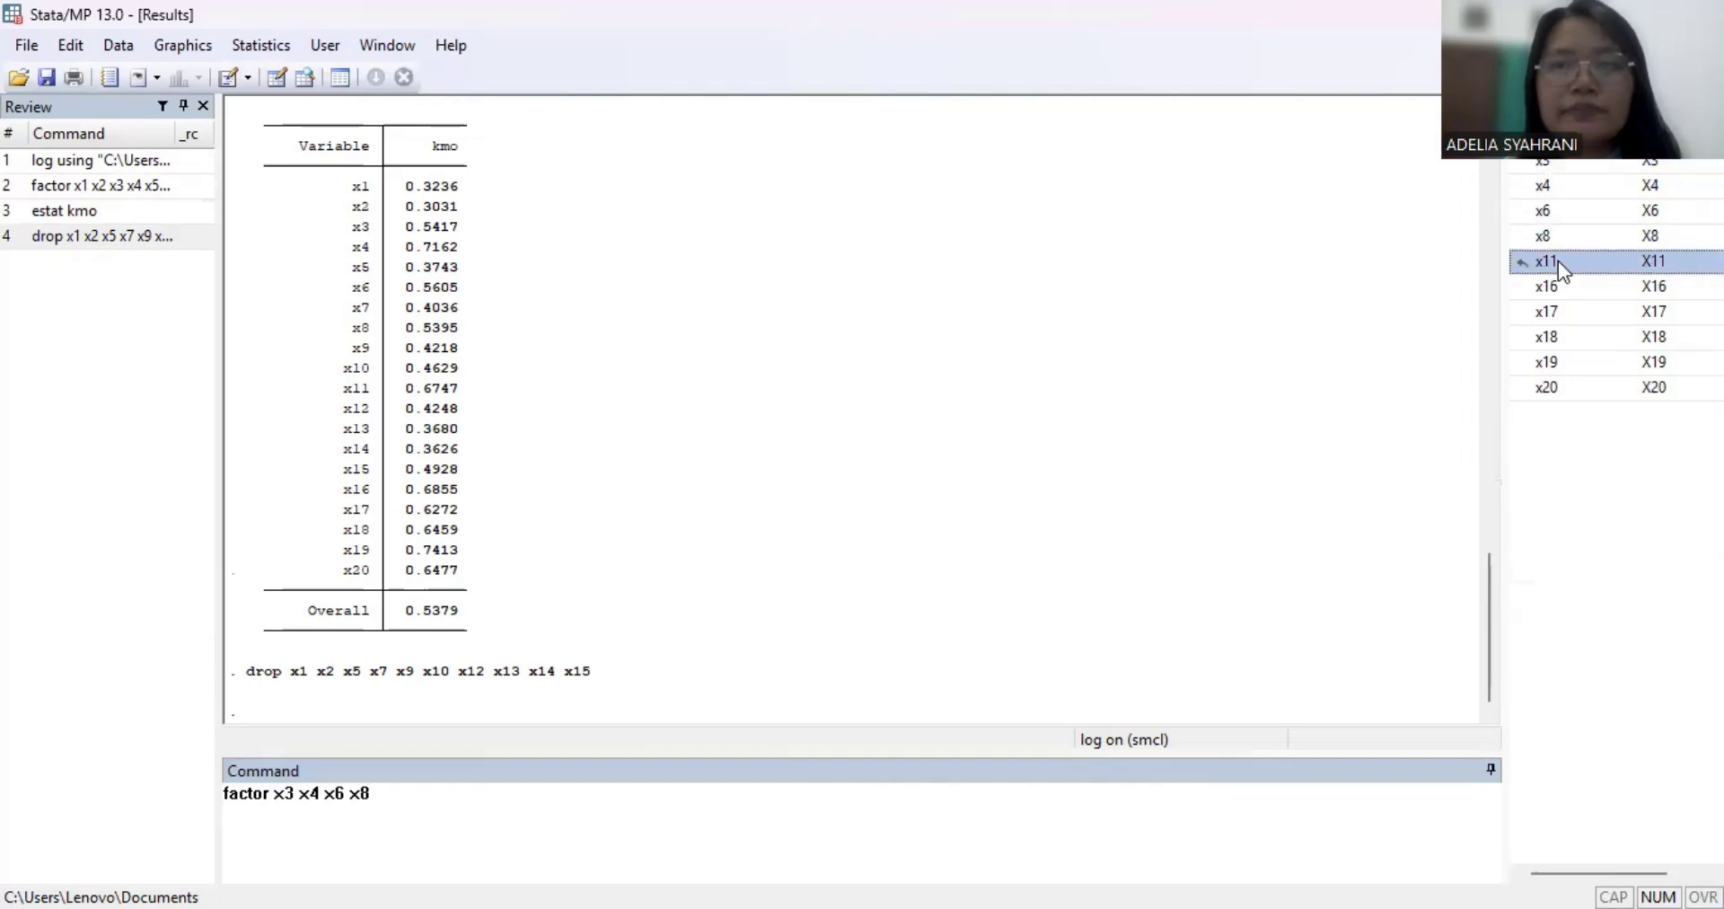
double_click(1551, 287)
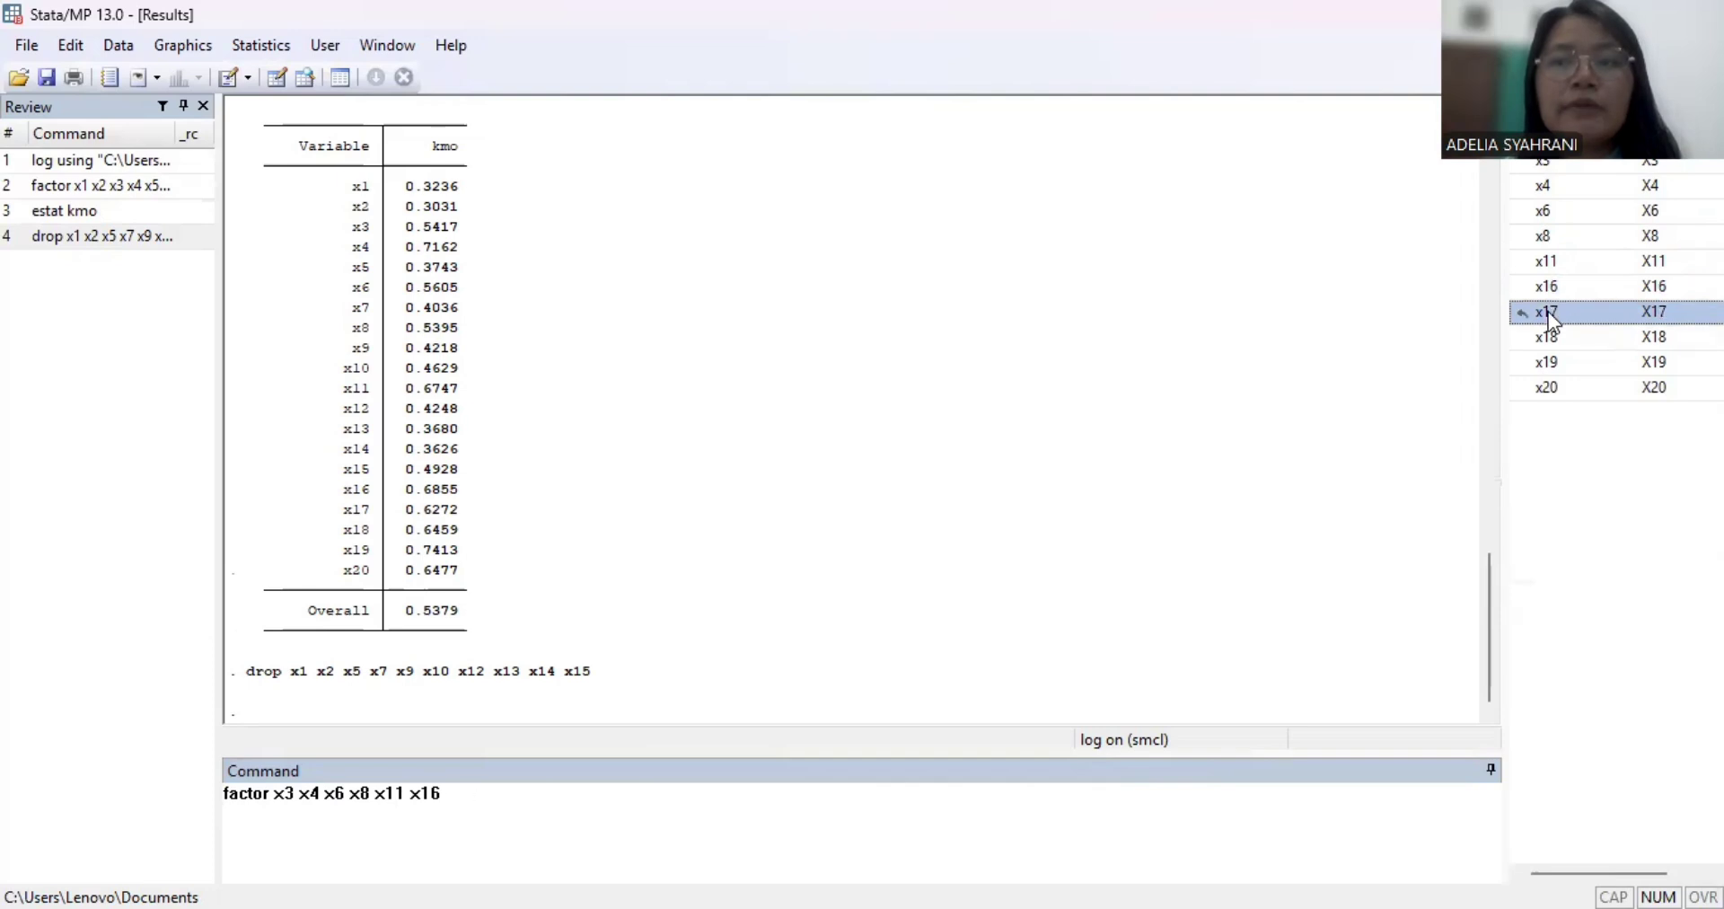
double_click(1548, 312)
double_click(1544, 337)
double_click(1545, 362)
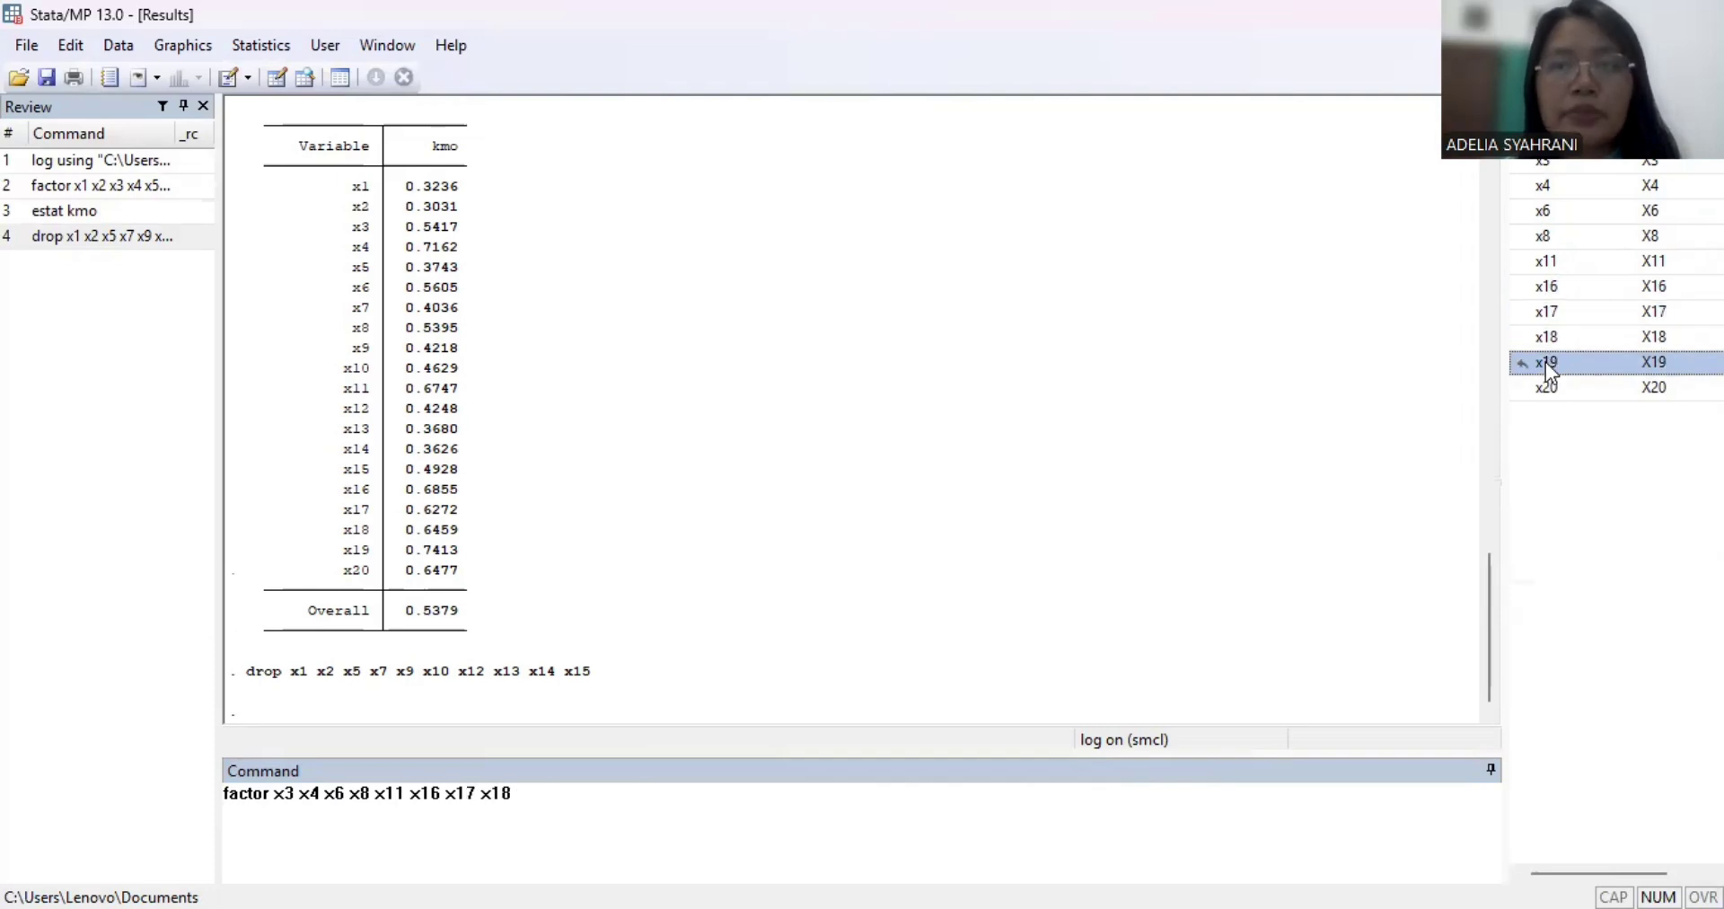
double_click(1545, 387)
text(,pcf)
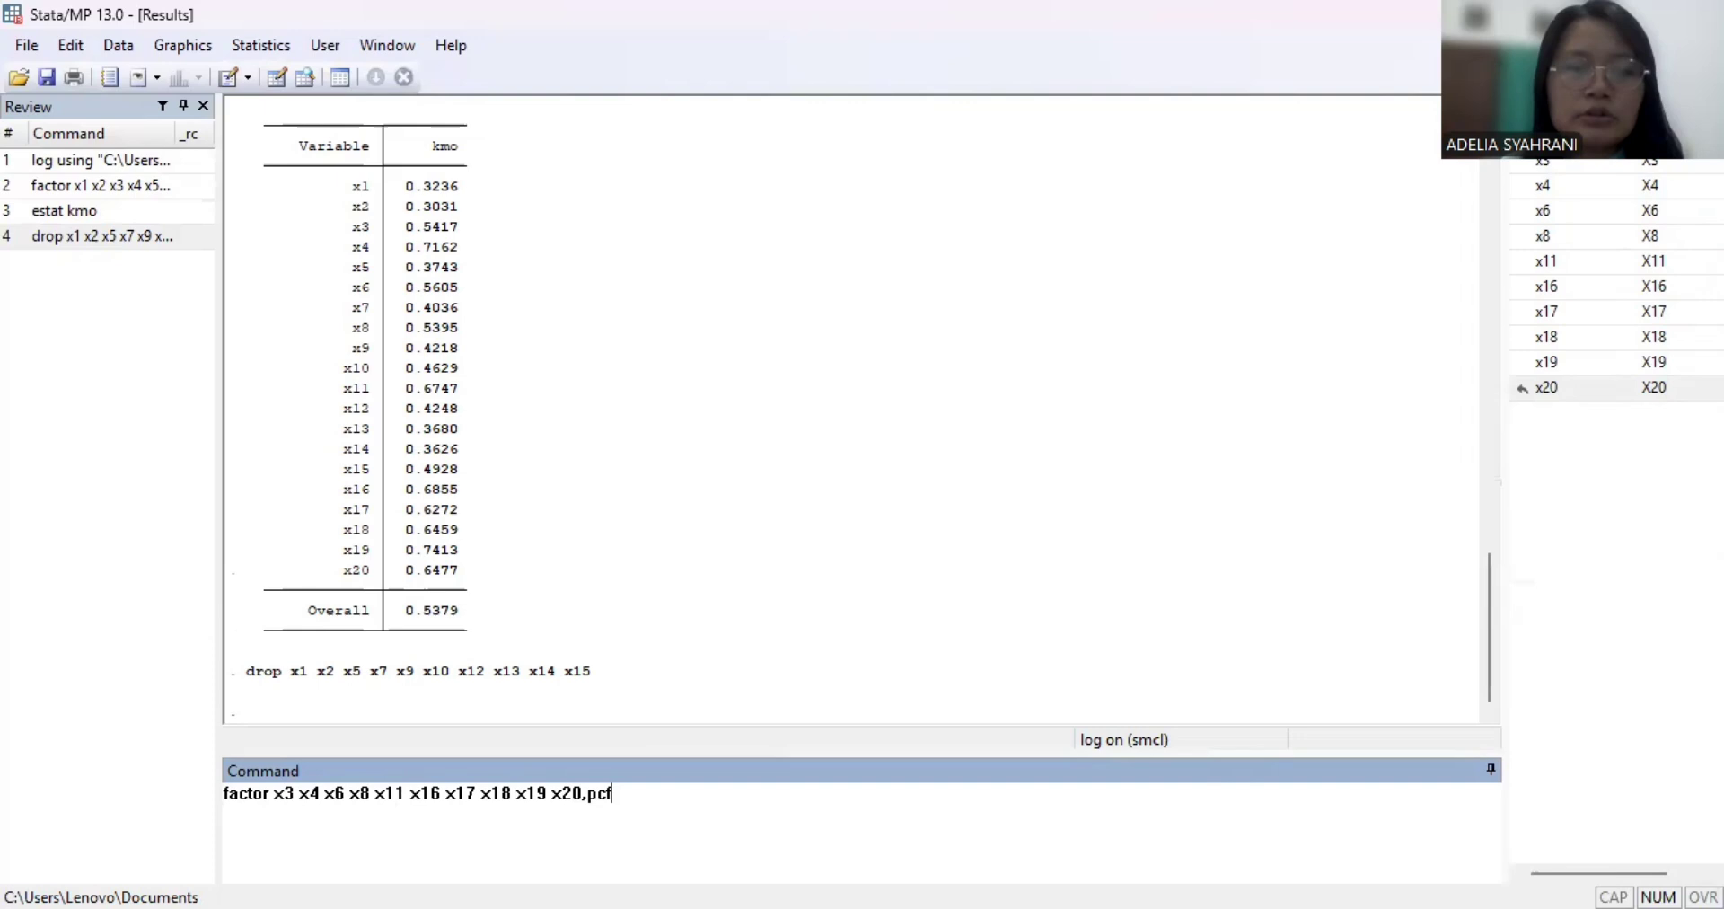
key(Return)
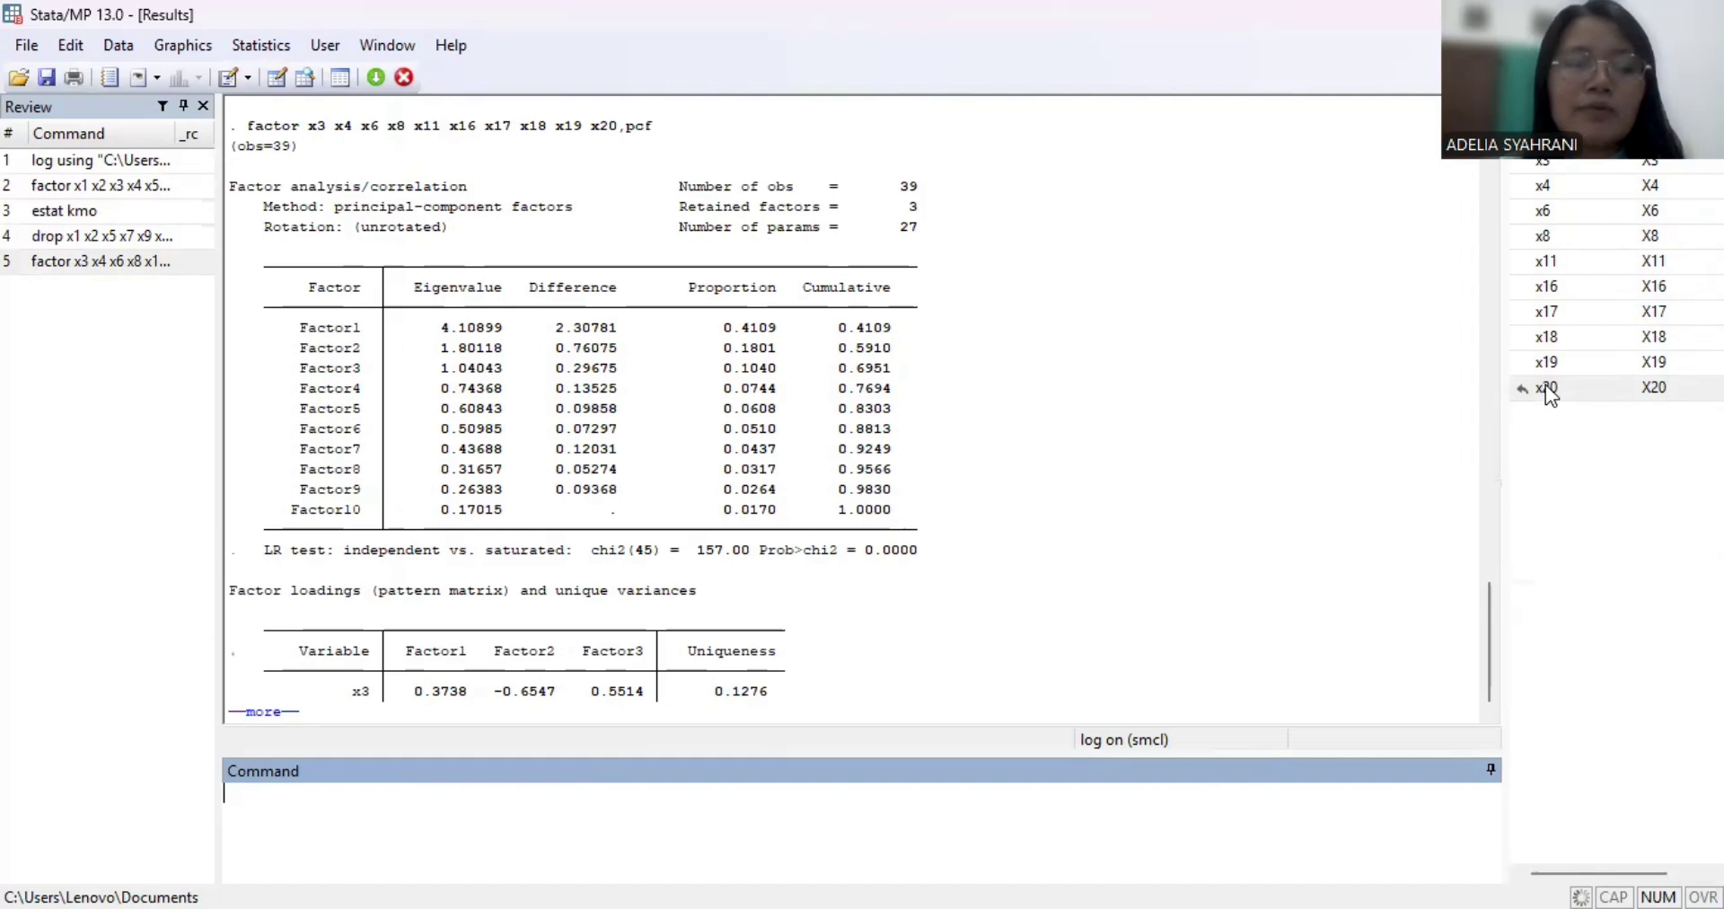
Display the rest of the factor output and run estat kmo to compute the sampling adequacy of the reduced variable set
text(s)
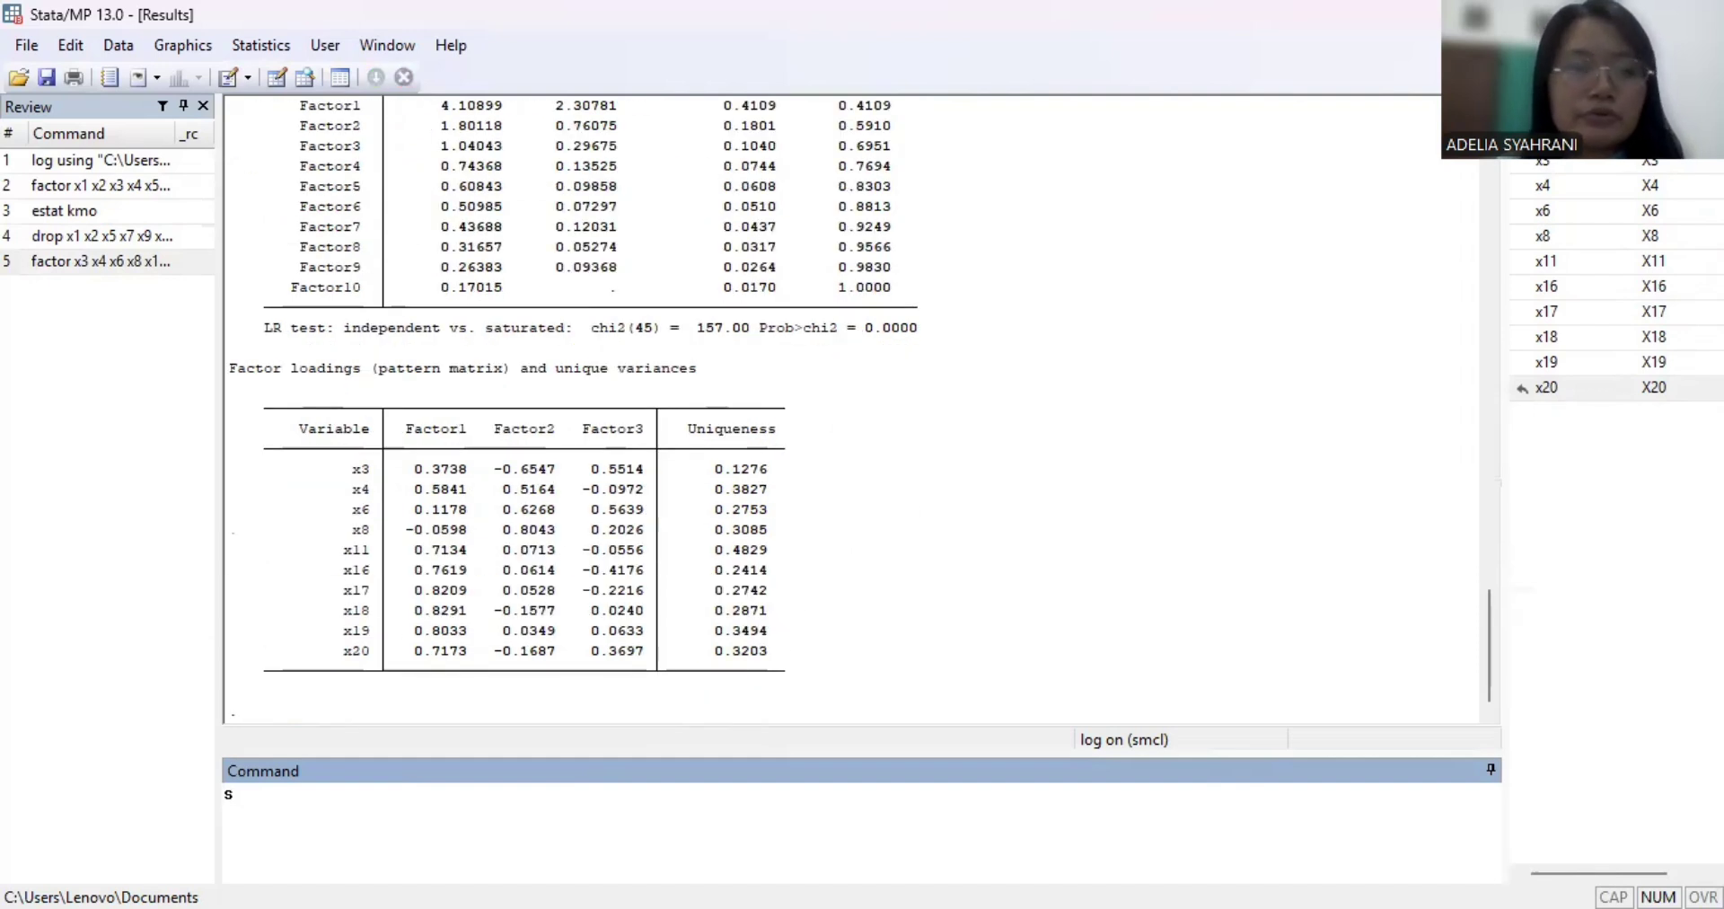
key(BackSpace)
text(estat kmo)
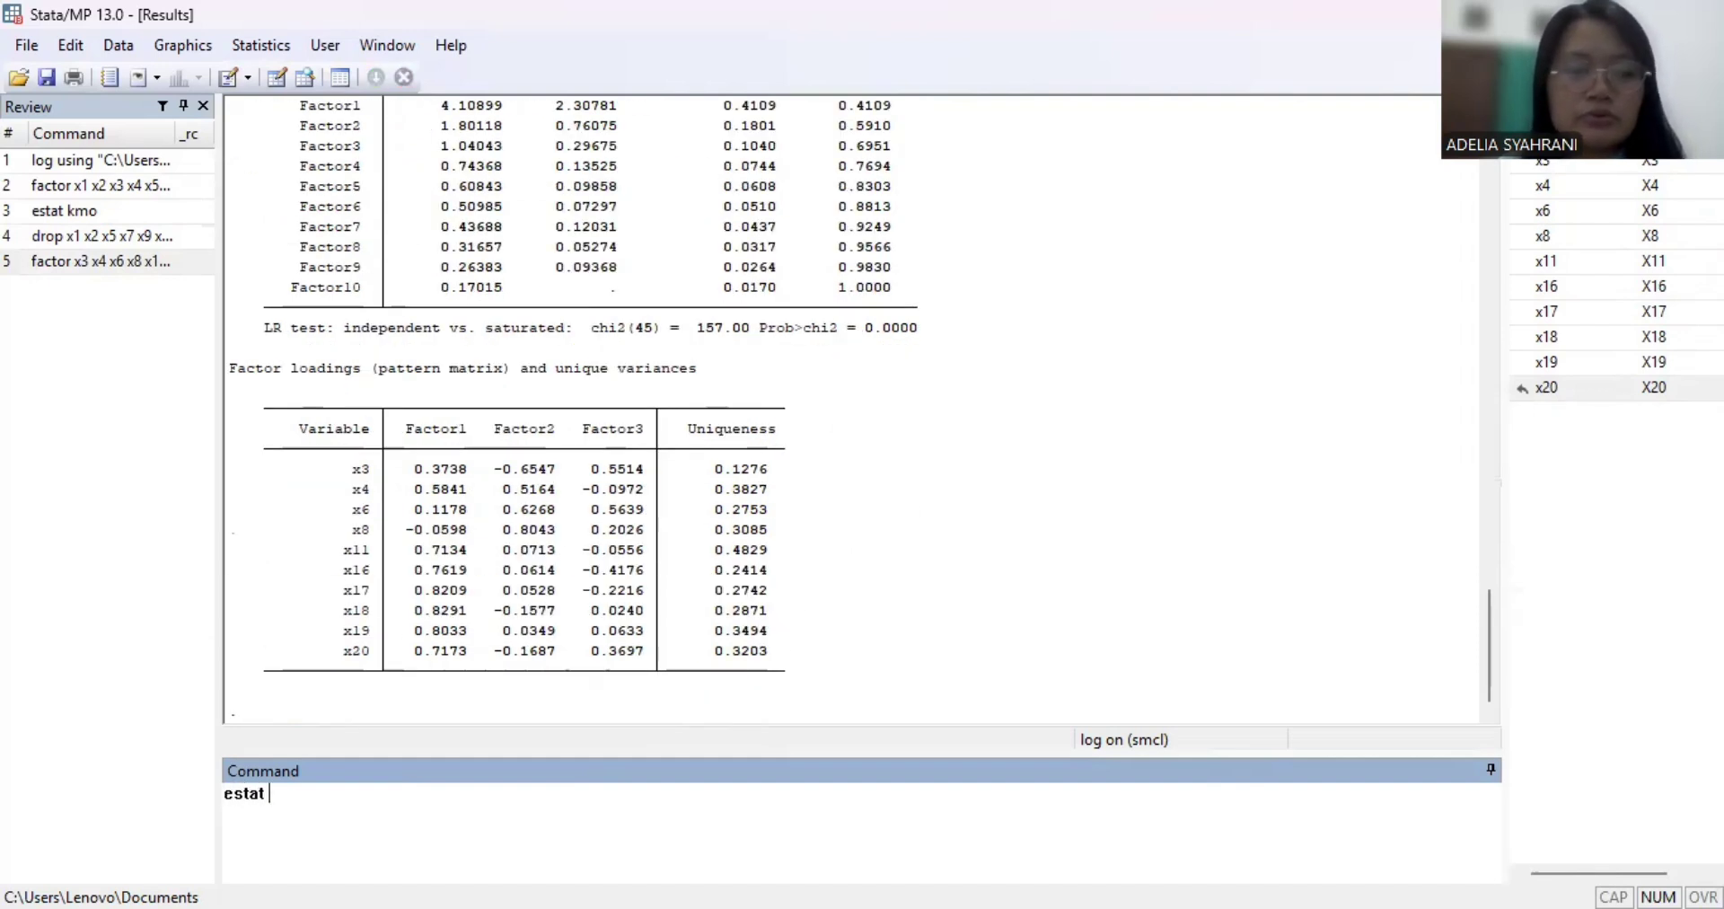
key(Return)
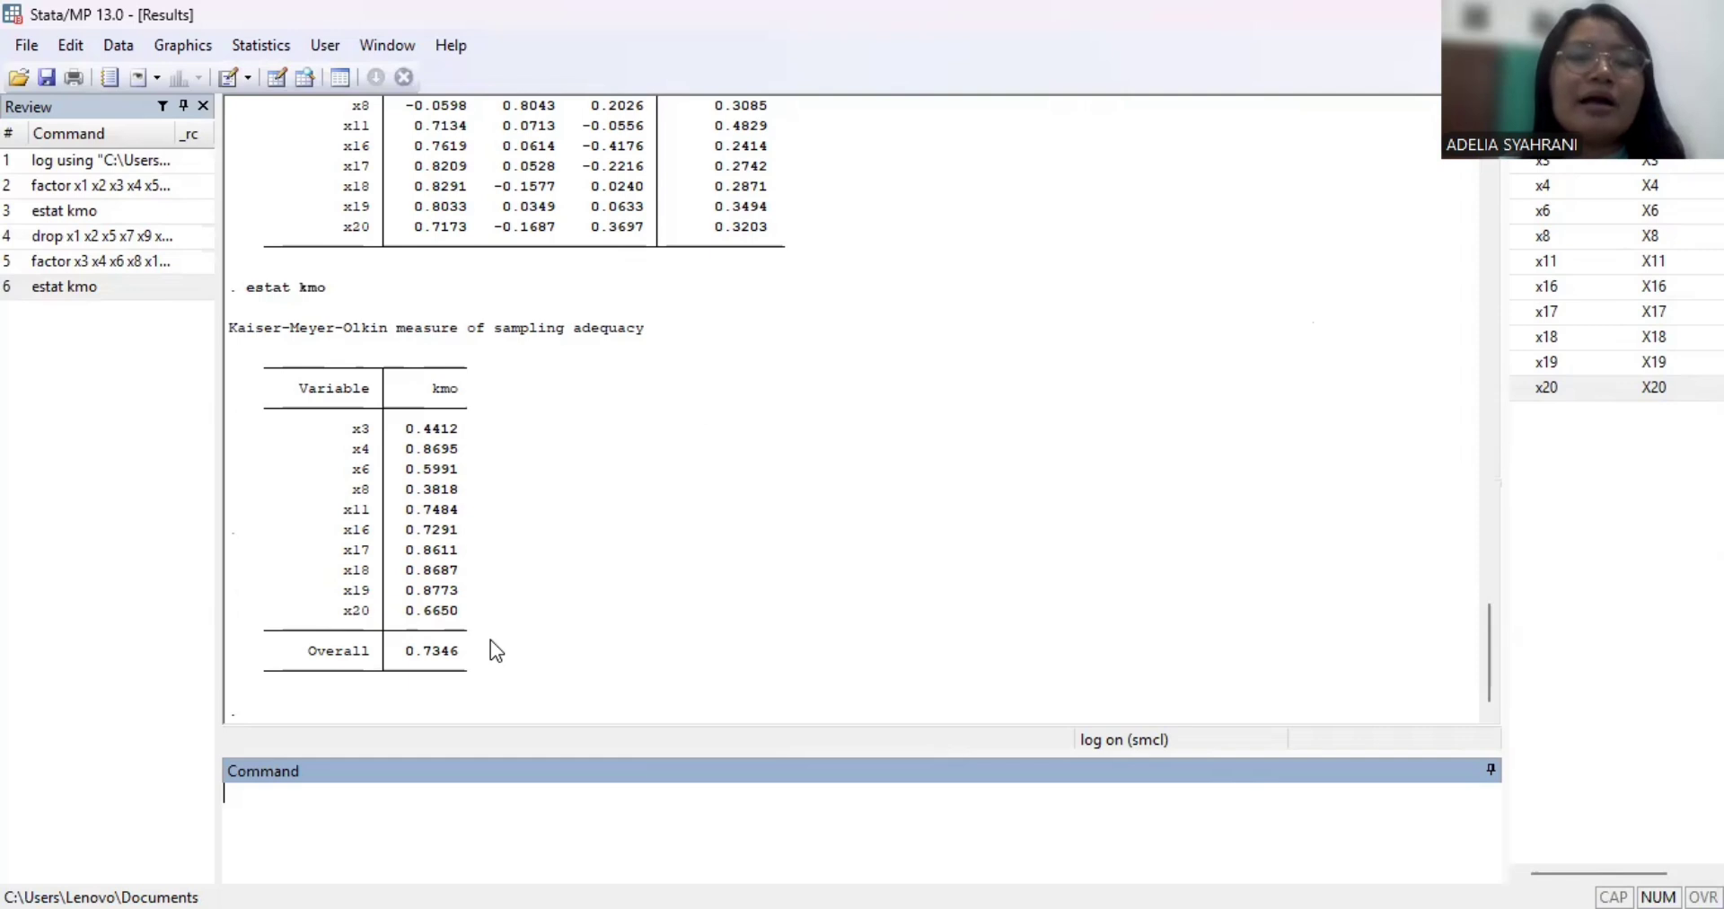
Drop the variables x3 and x8 from the dataset
text(dr)
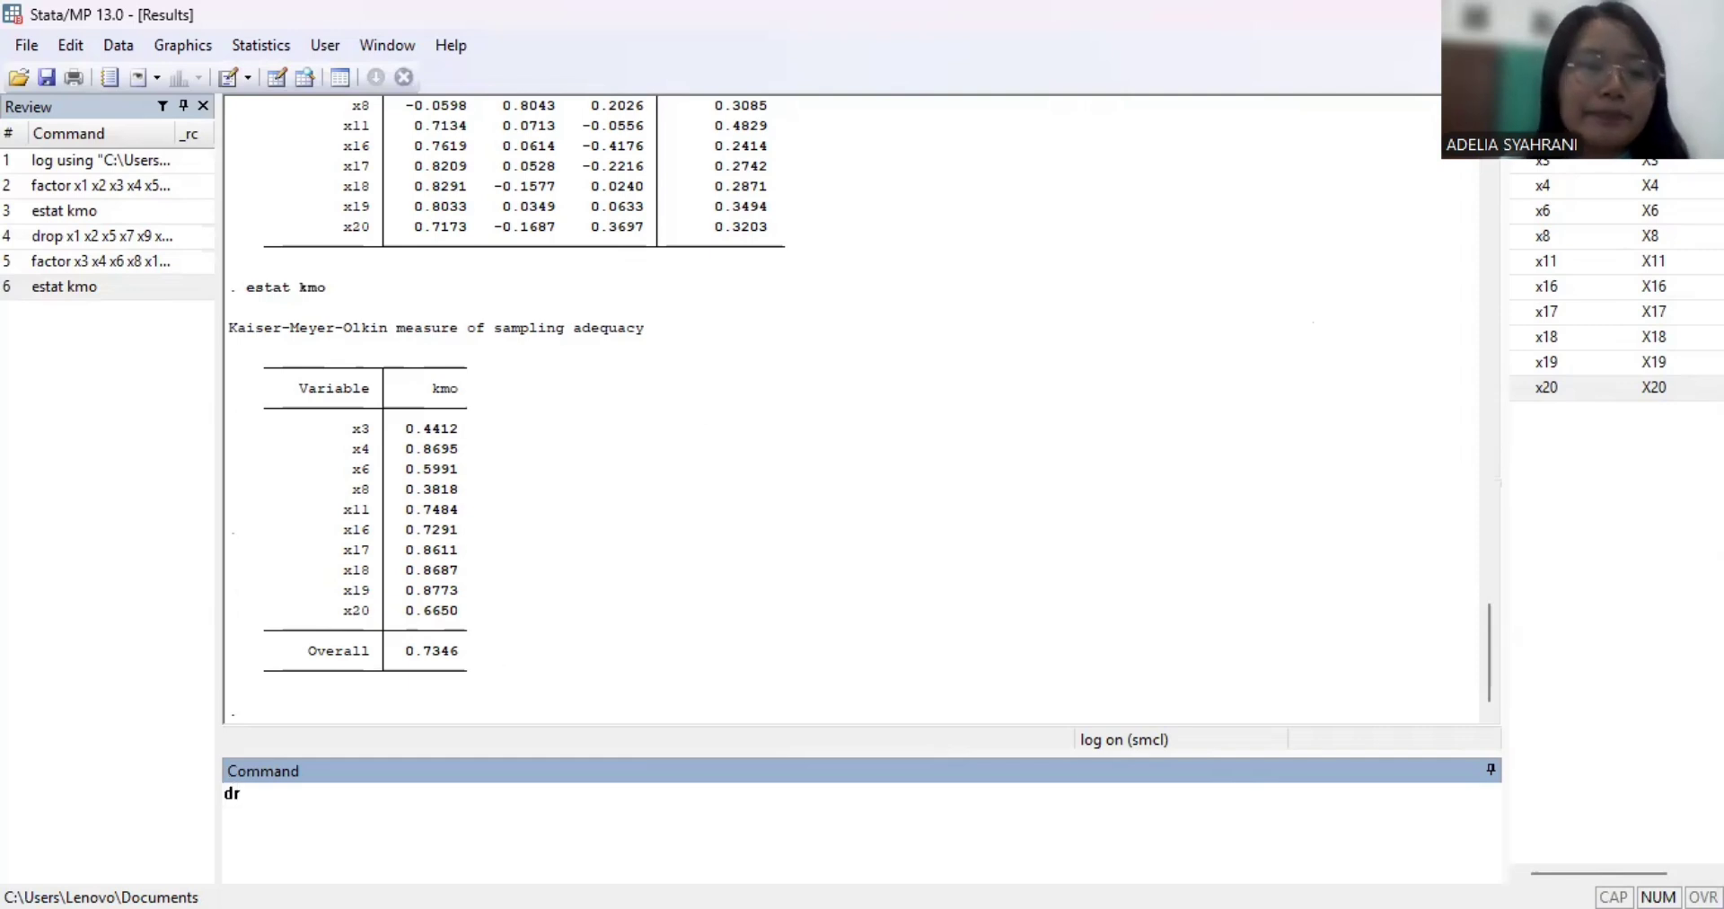
text(op x3)
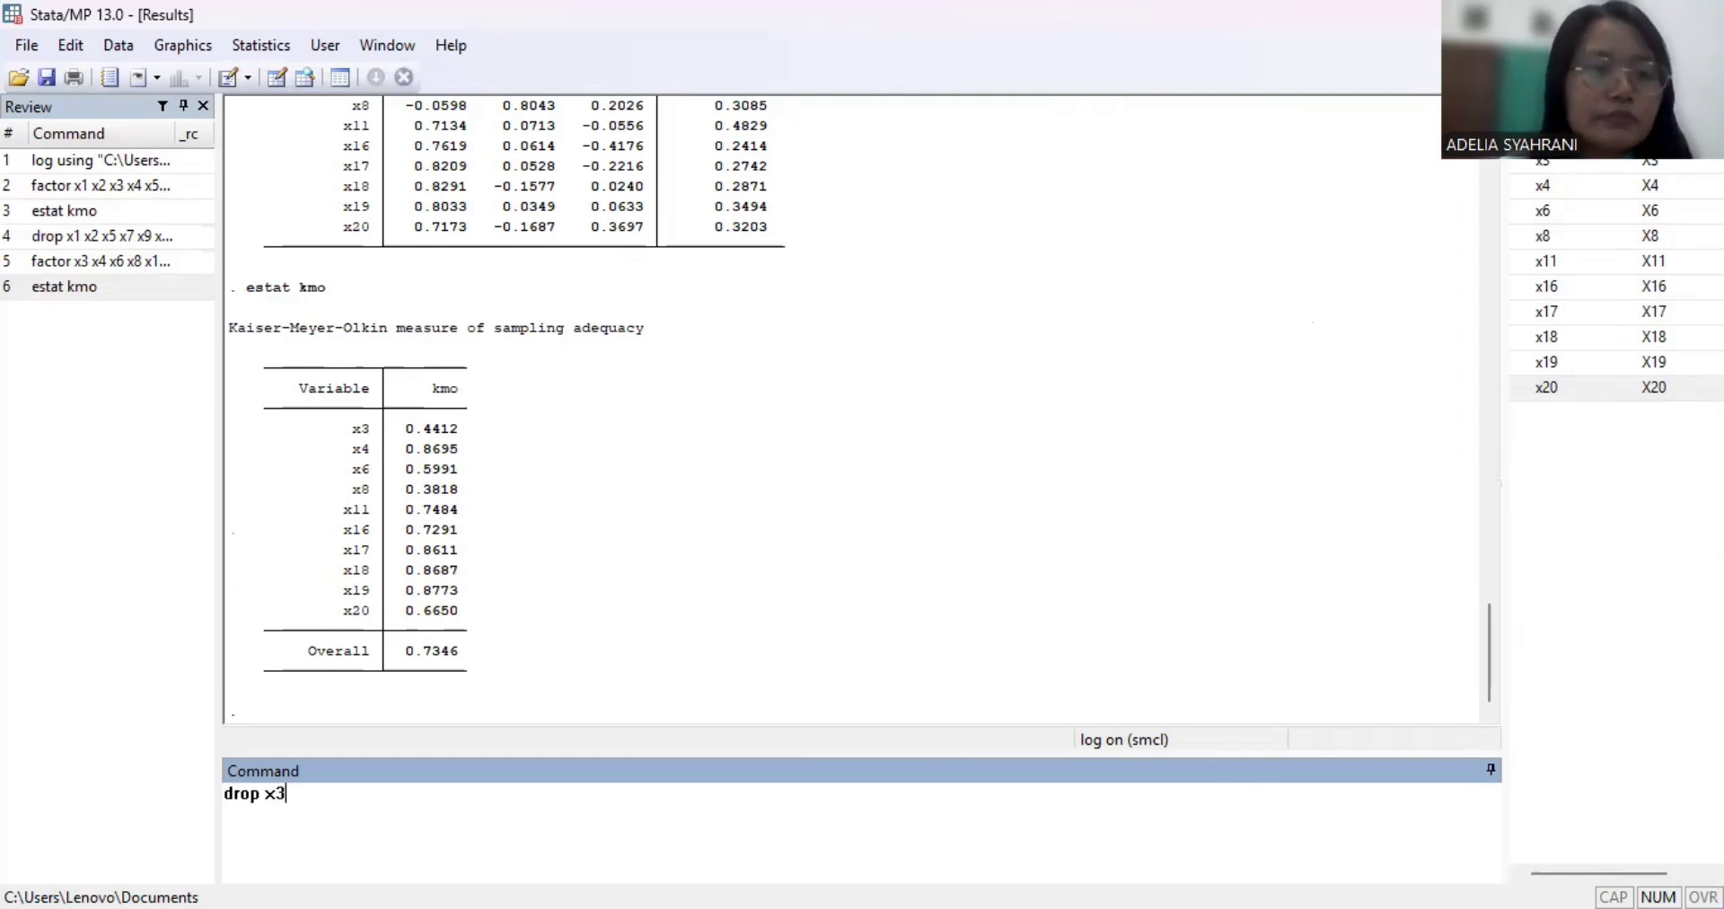
text( x)
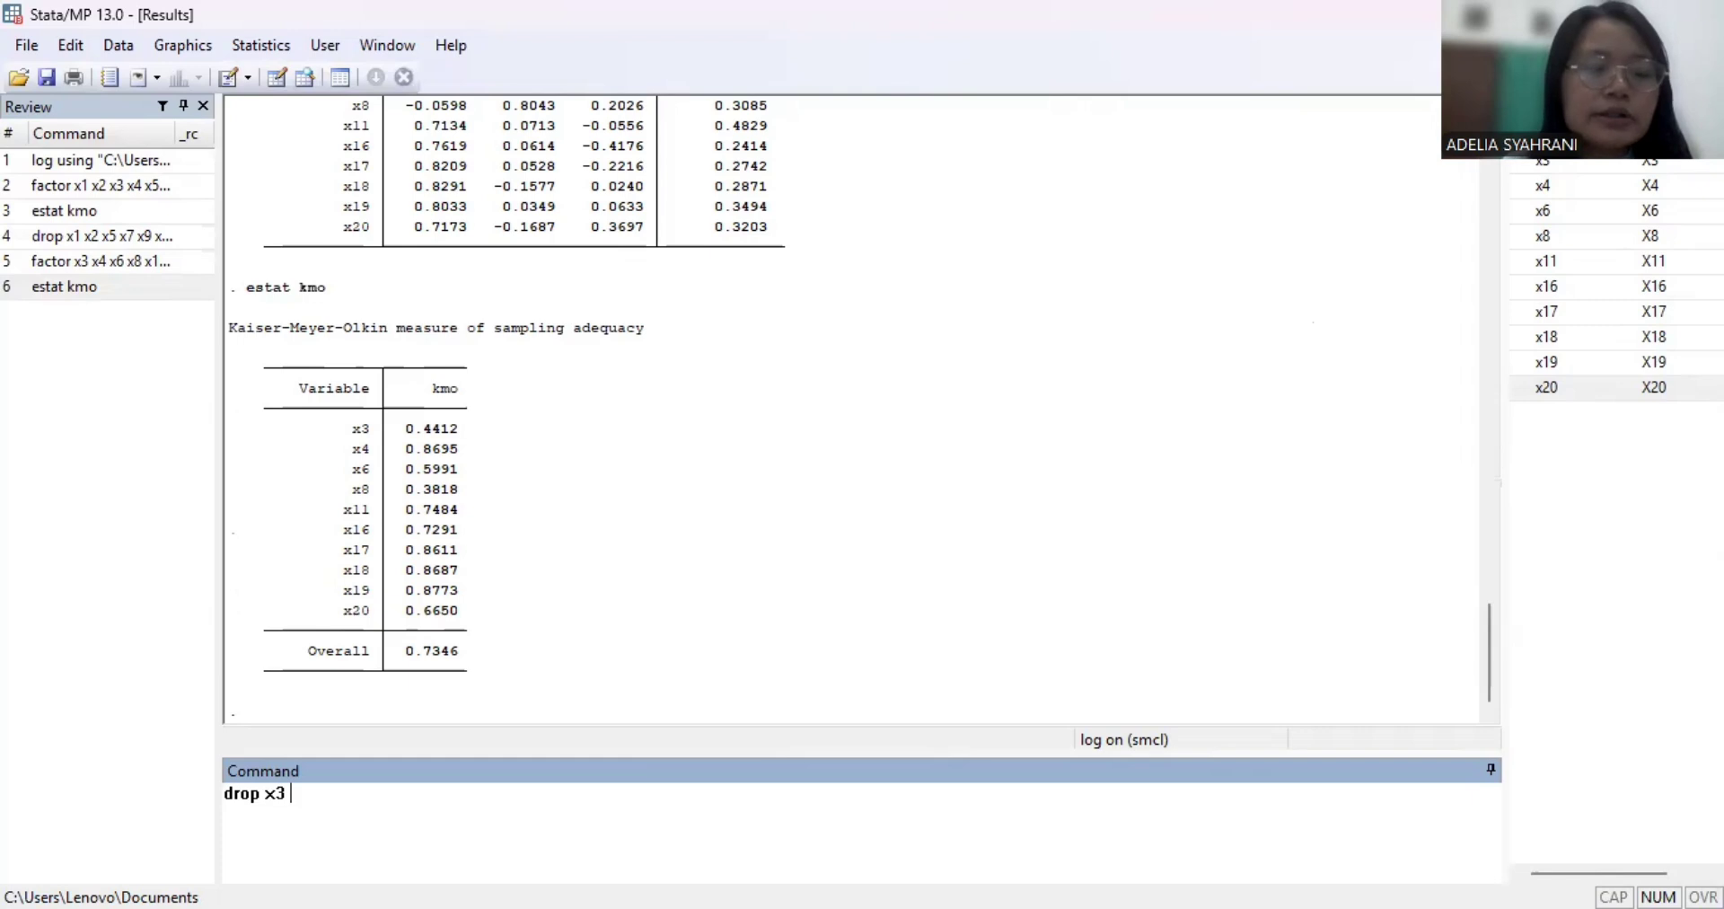
text(8)
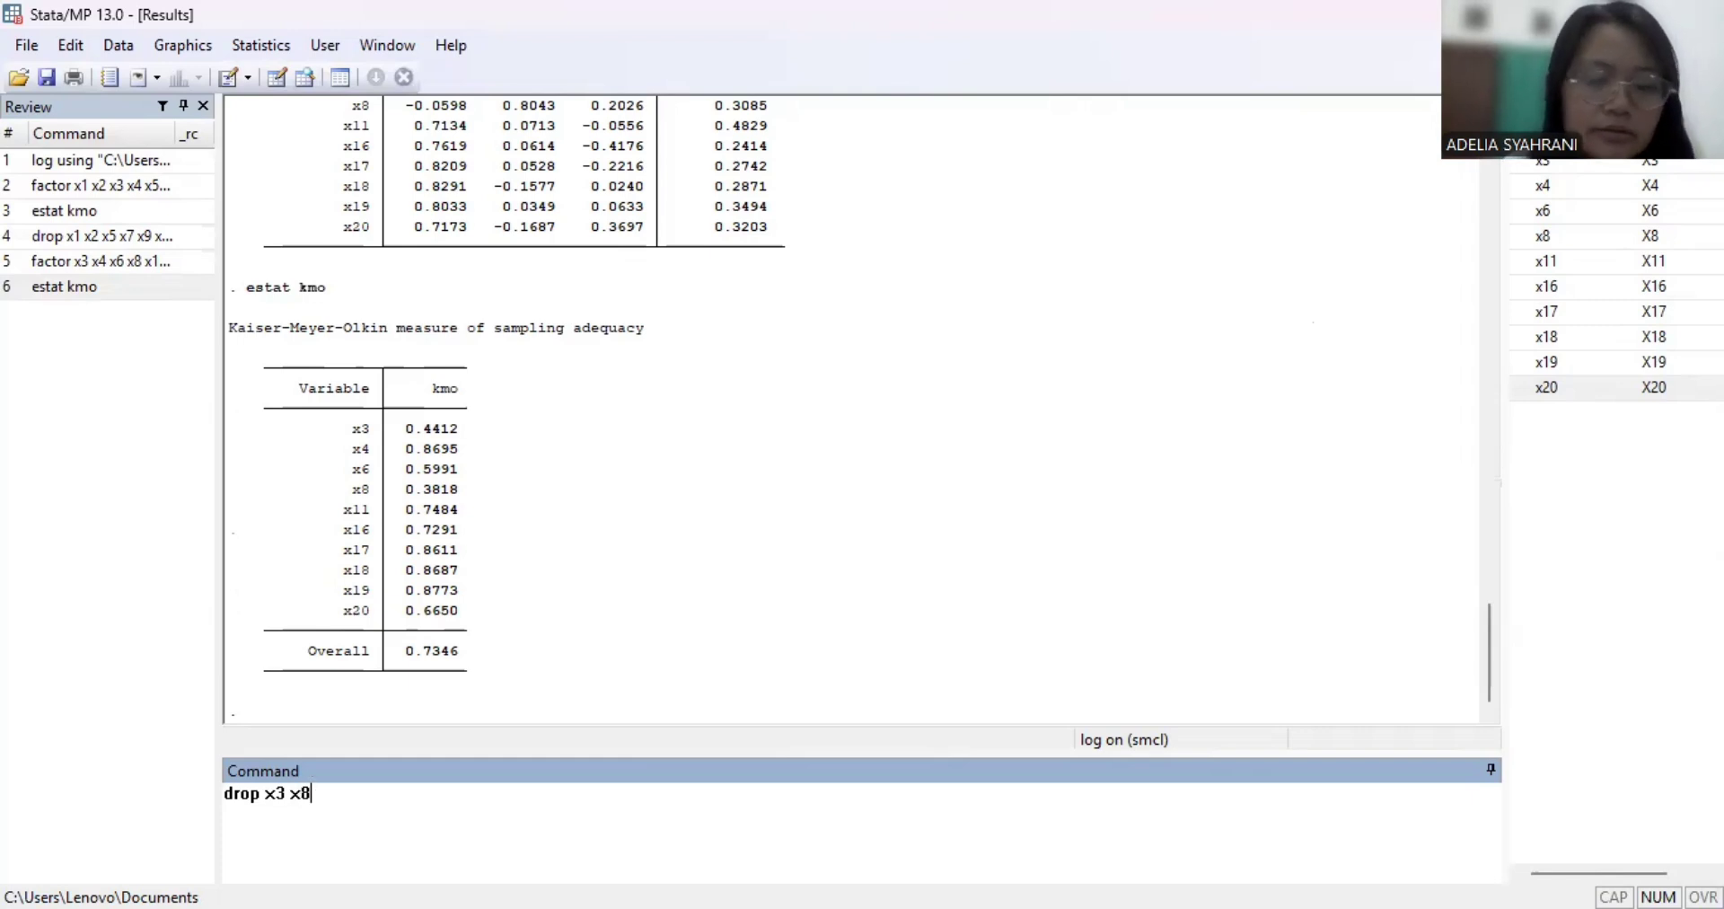
key(Return)
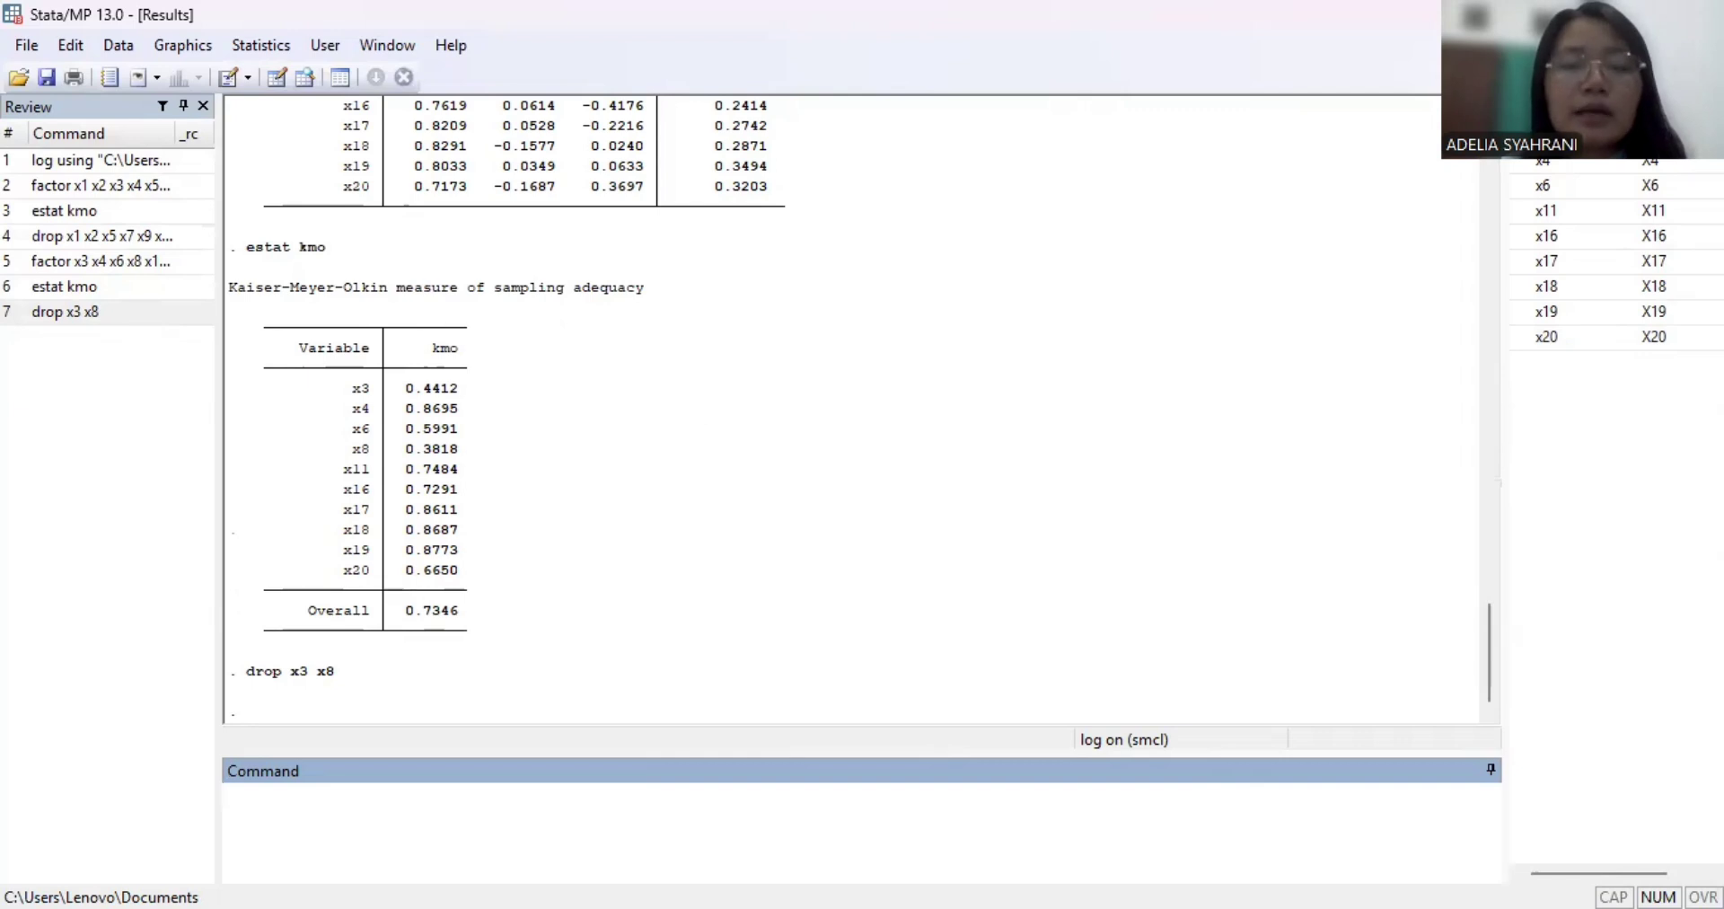
Run a factor analysis on x4, x6, x11, x16, x17, x18, x19 and x20 with the pcf option
text(factor)
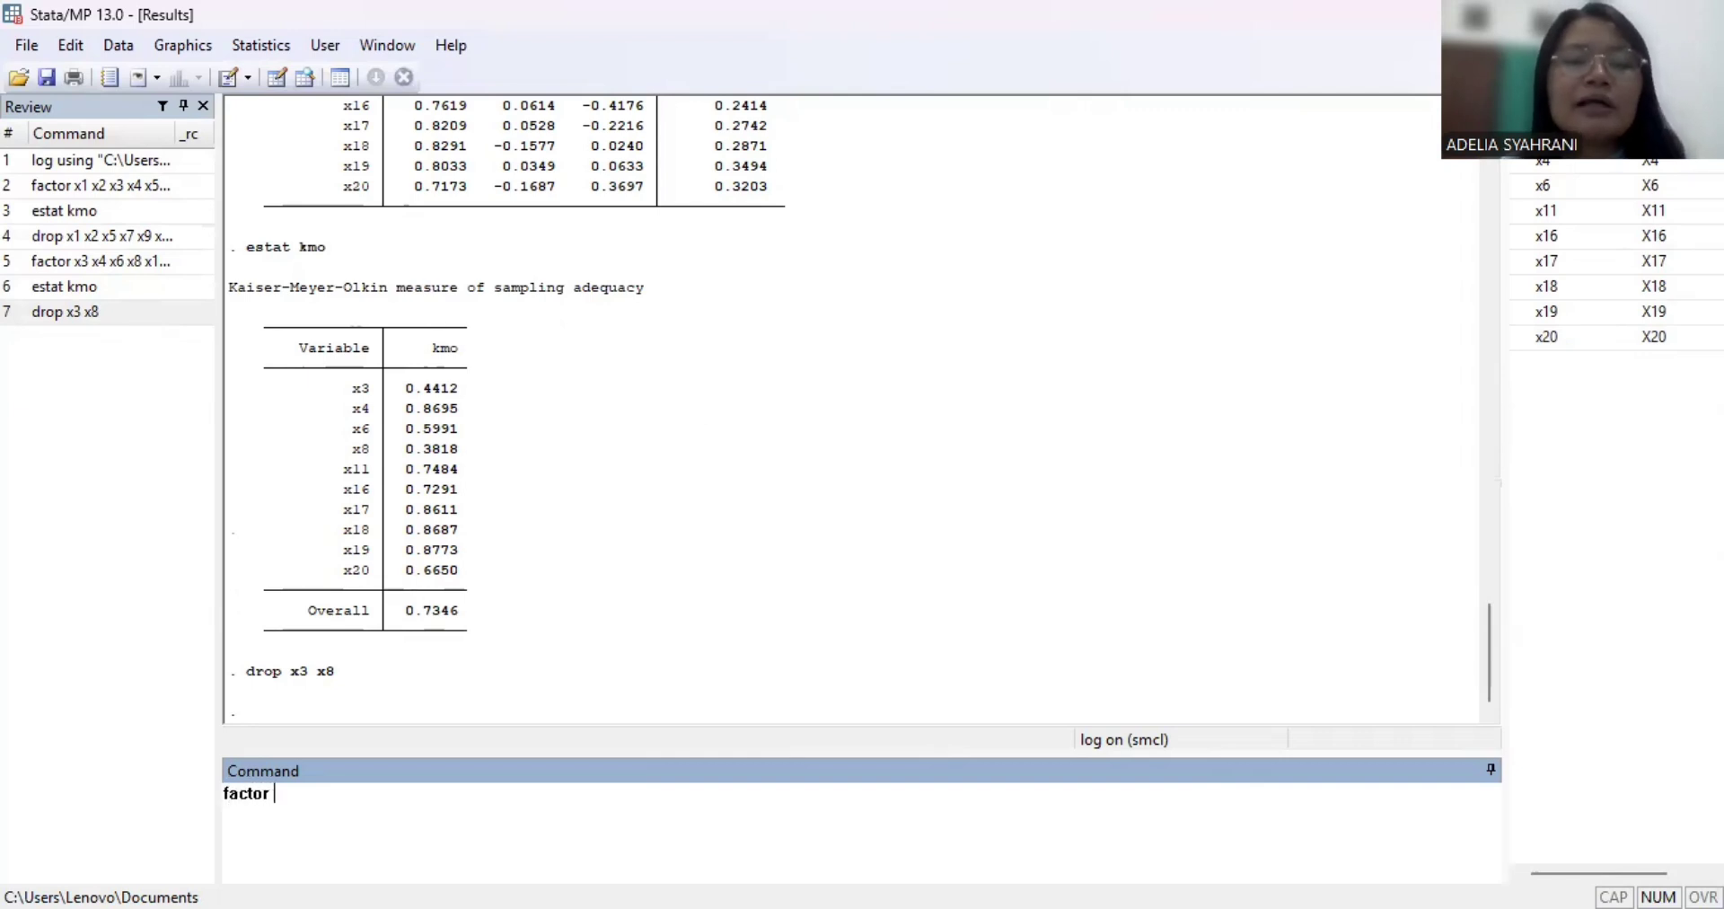
click(1677, 164)
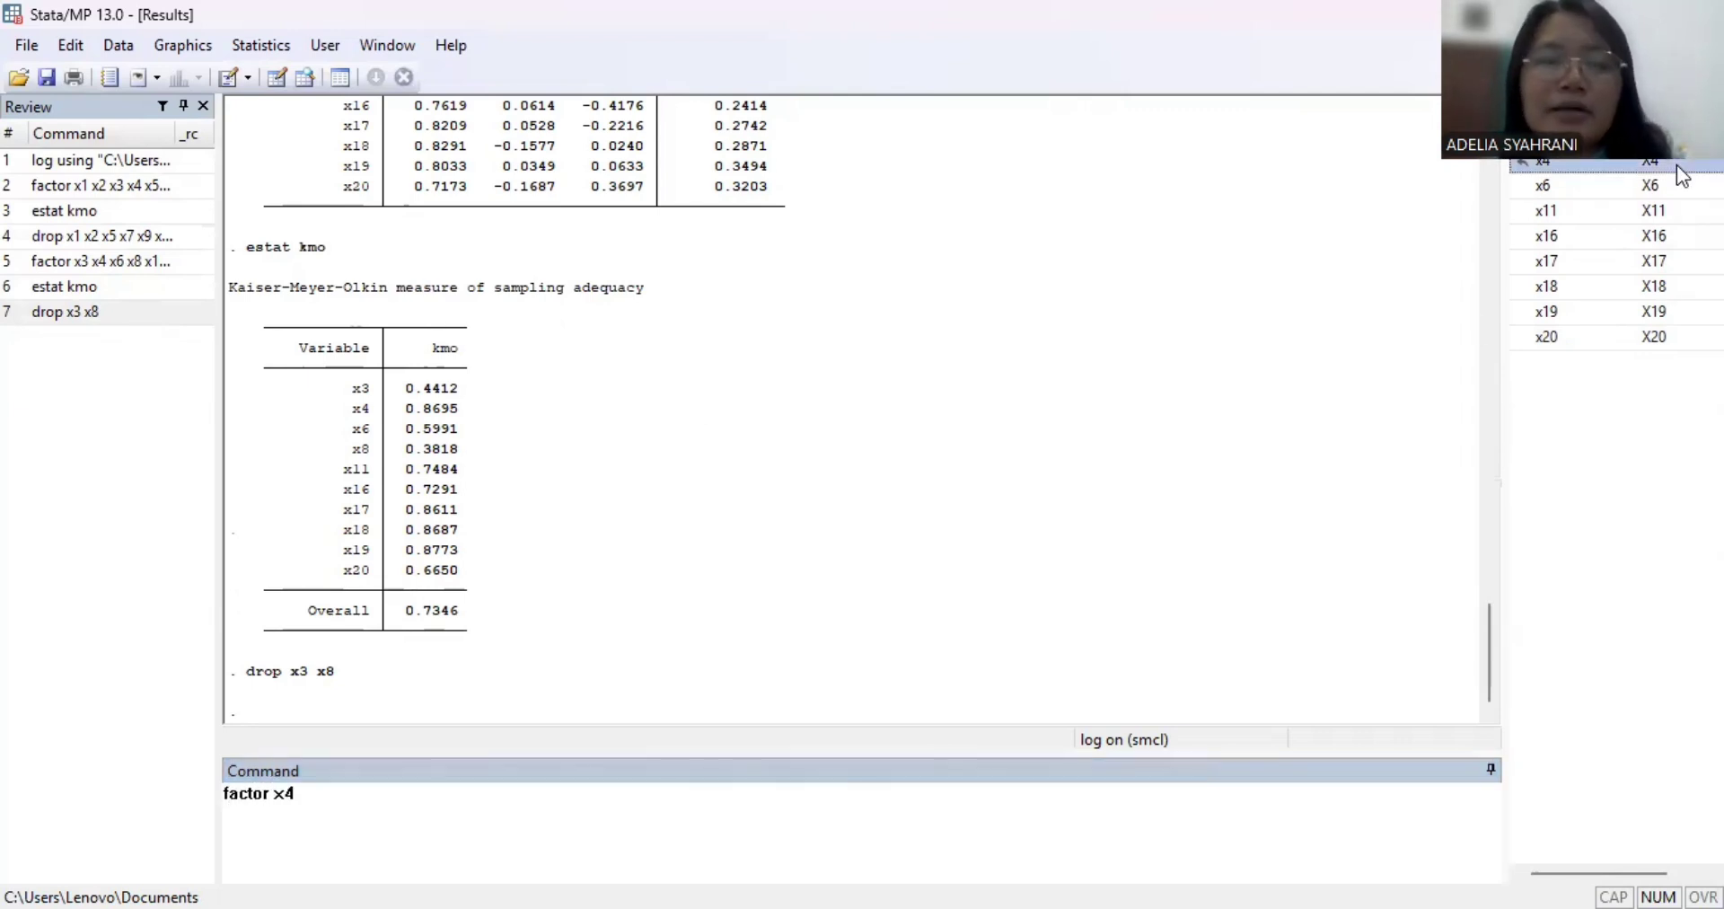
click(1651, 186)
click(1650, 211)
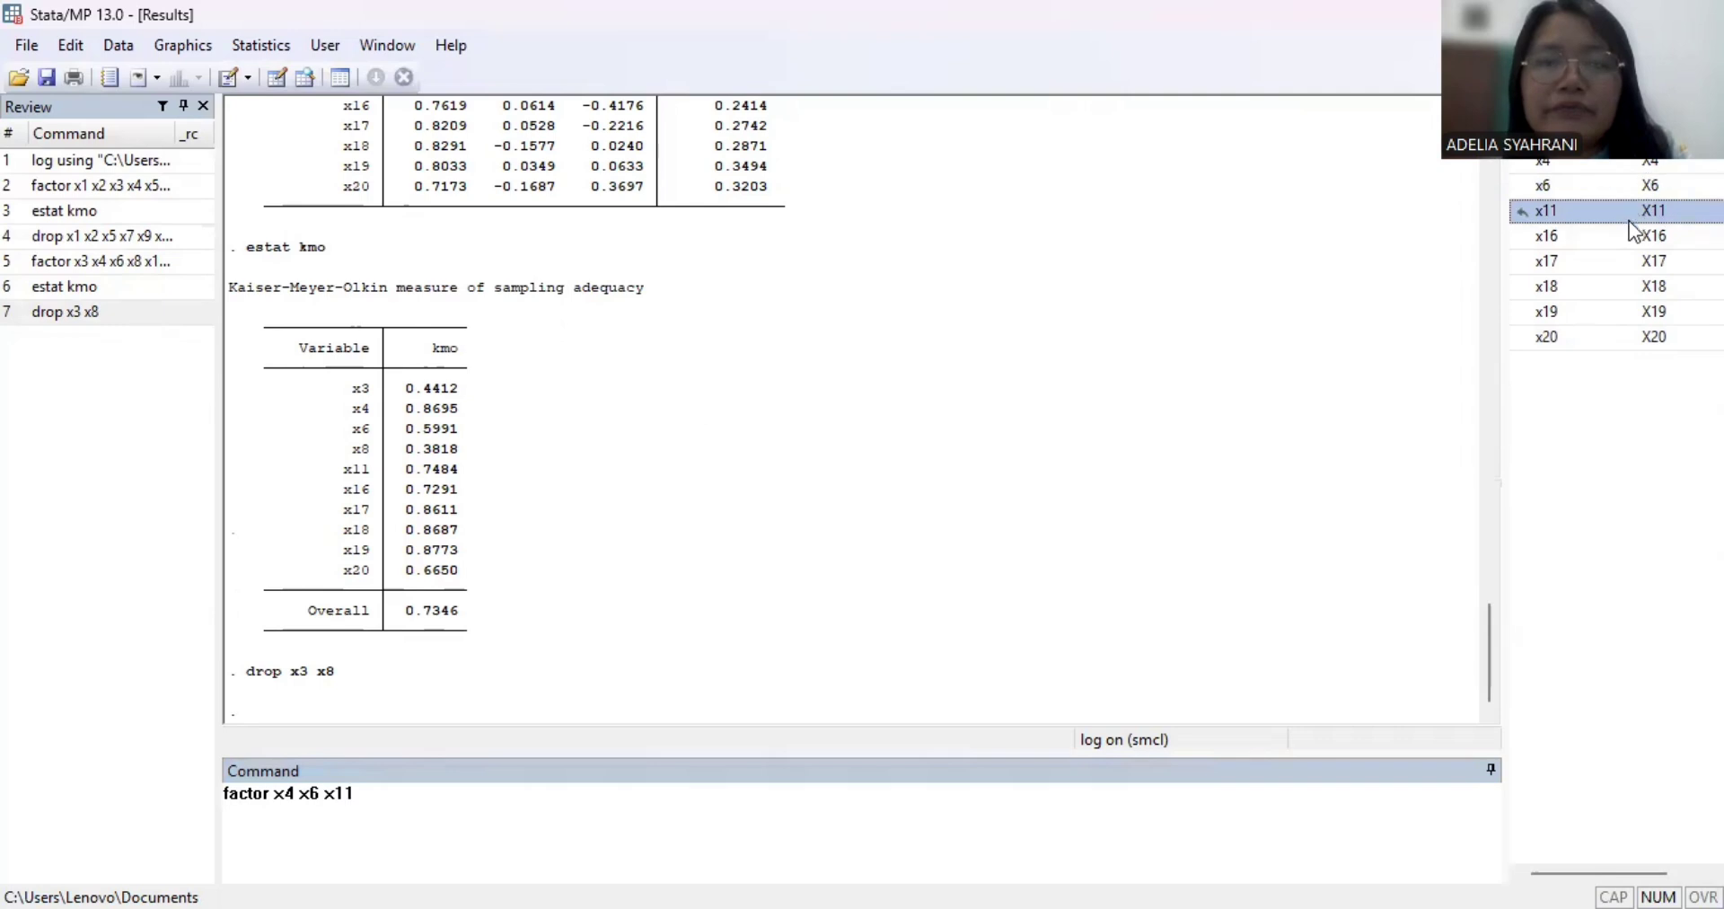
click(1625, 233)
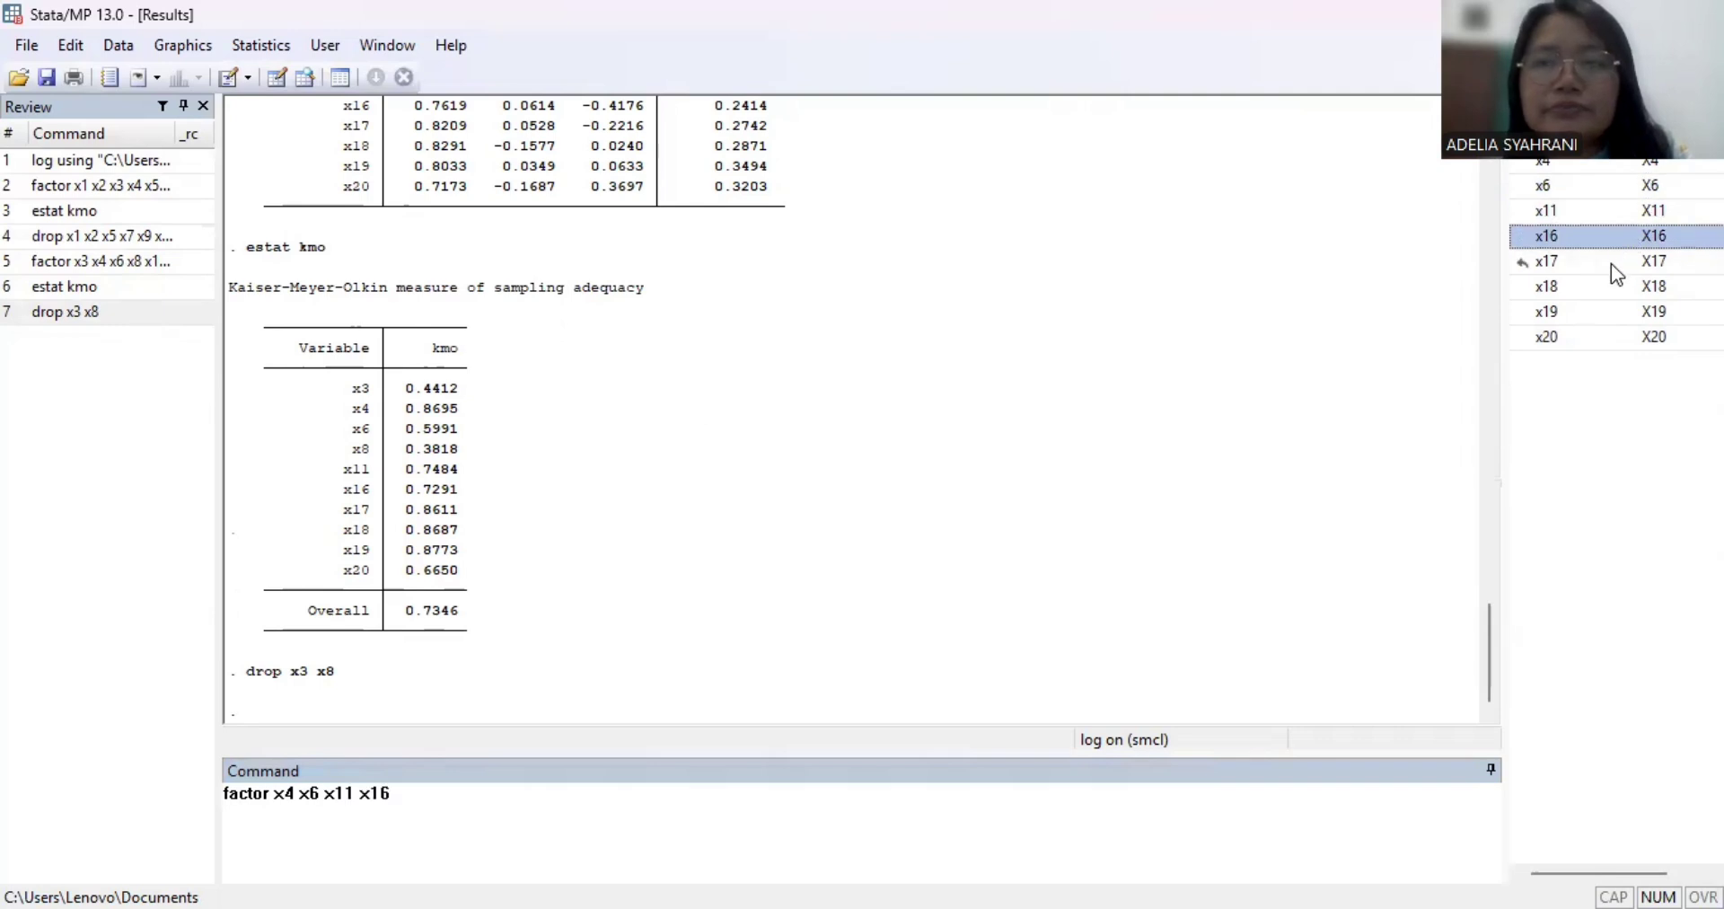
click(1611, 262)
click(1609, 288)
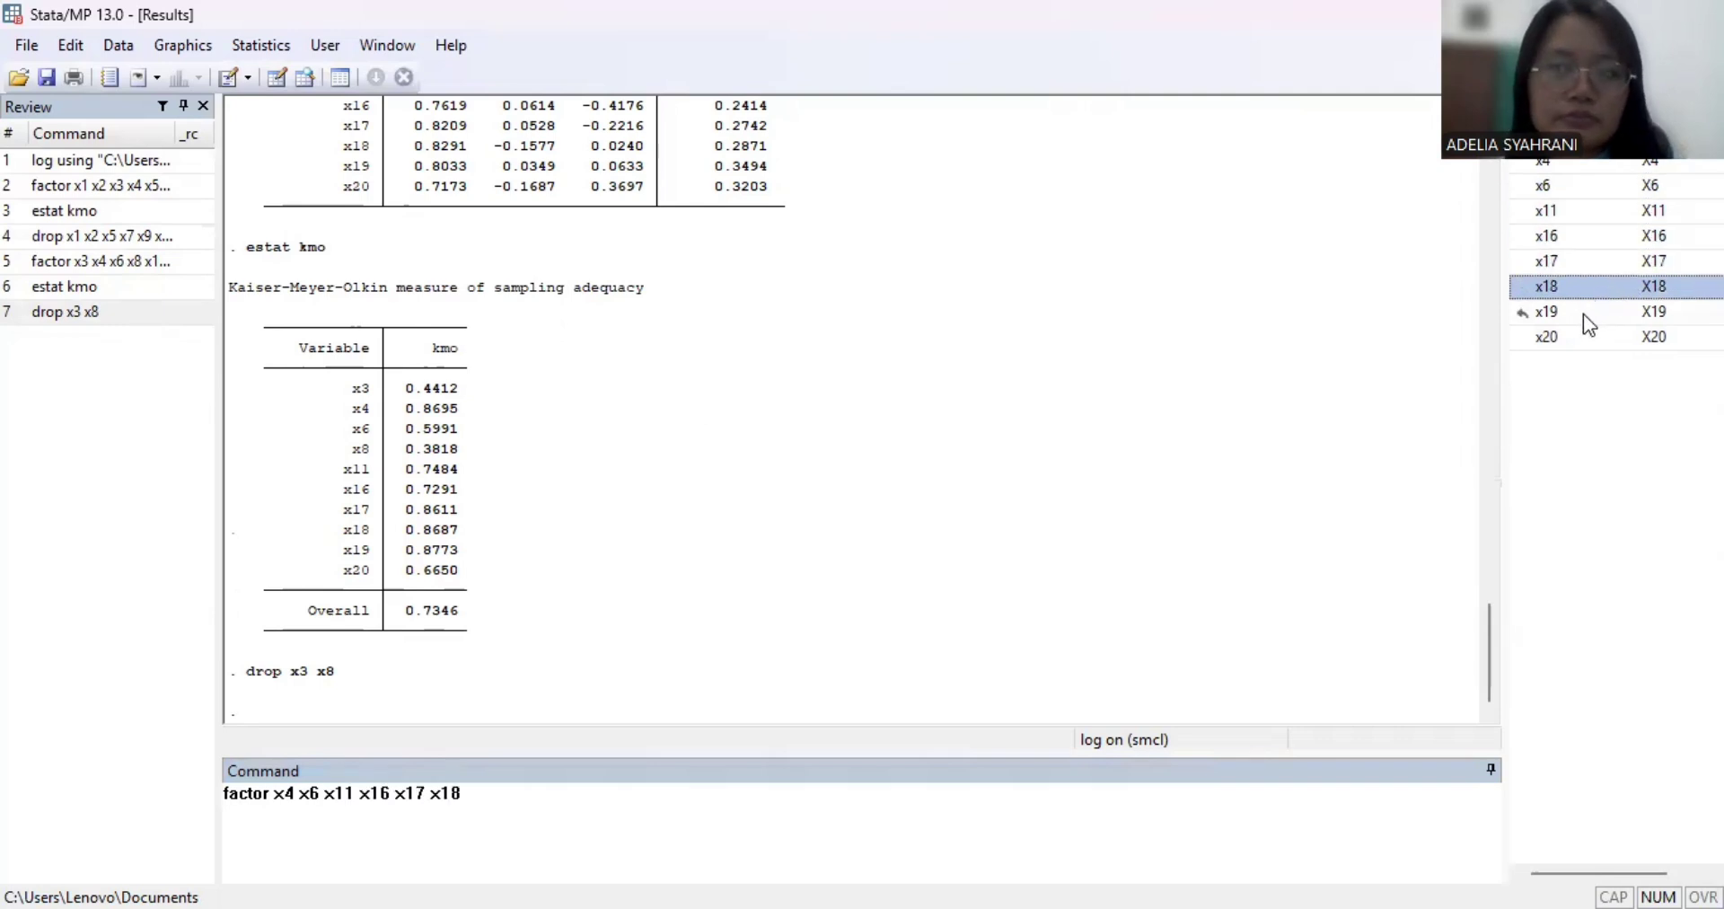
click(1583, 312)
click(1574, 337)
text(,pcf)
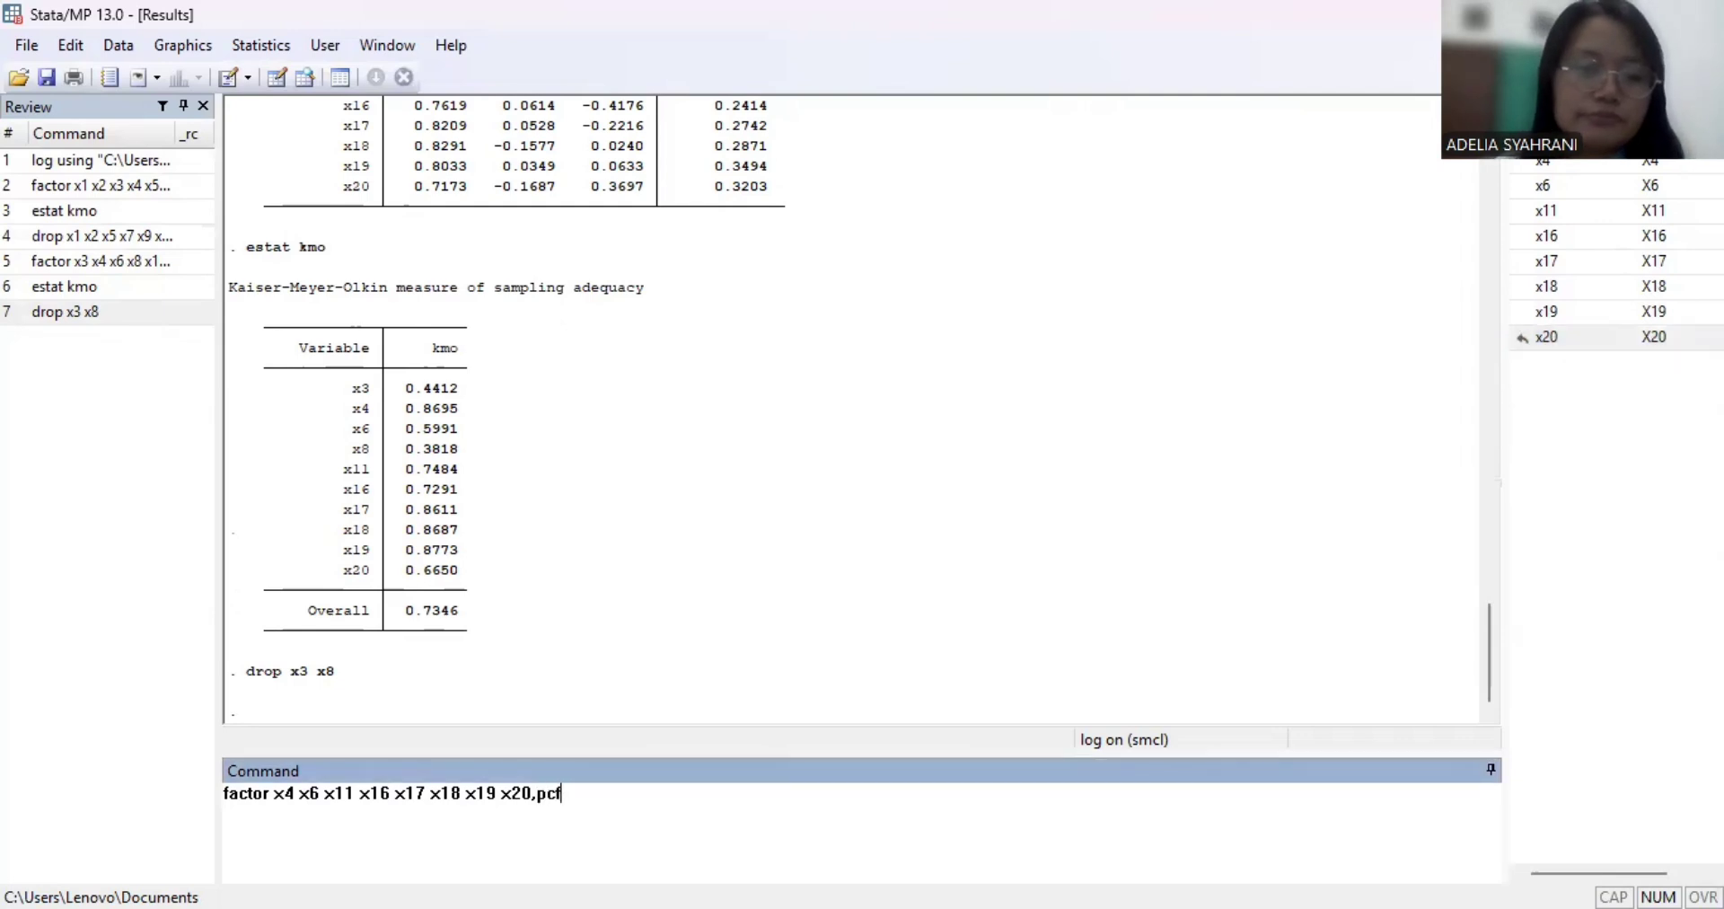
key(Return)
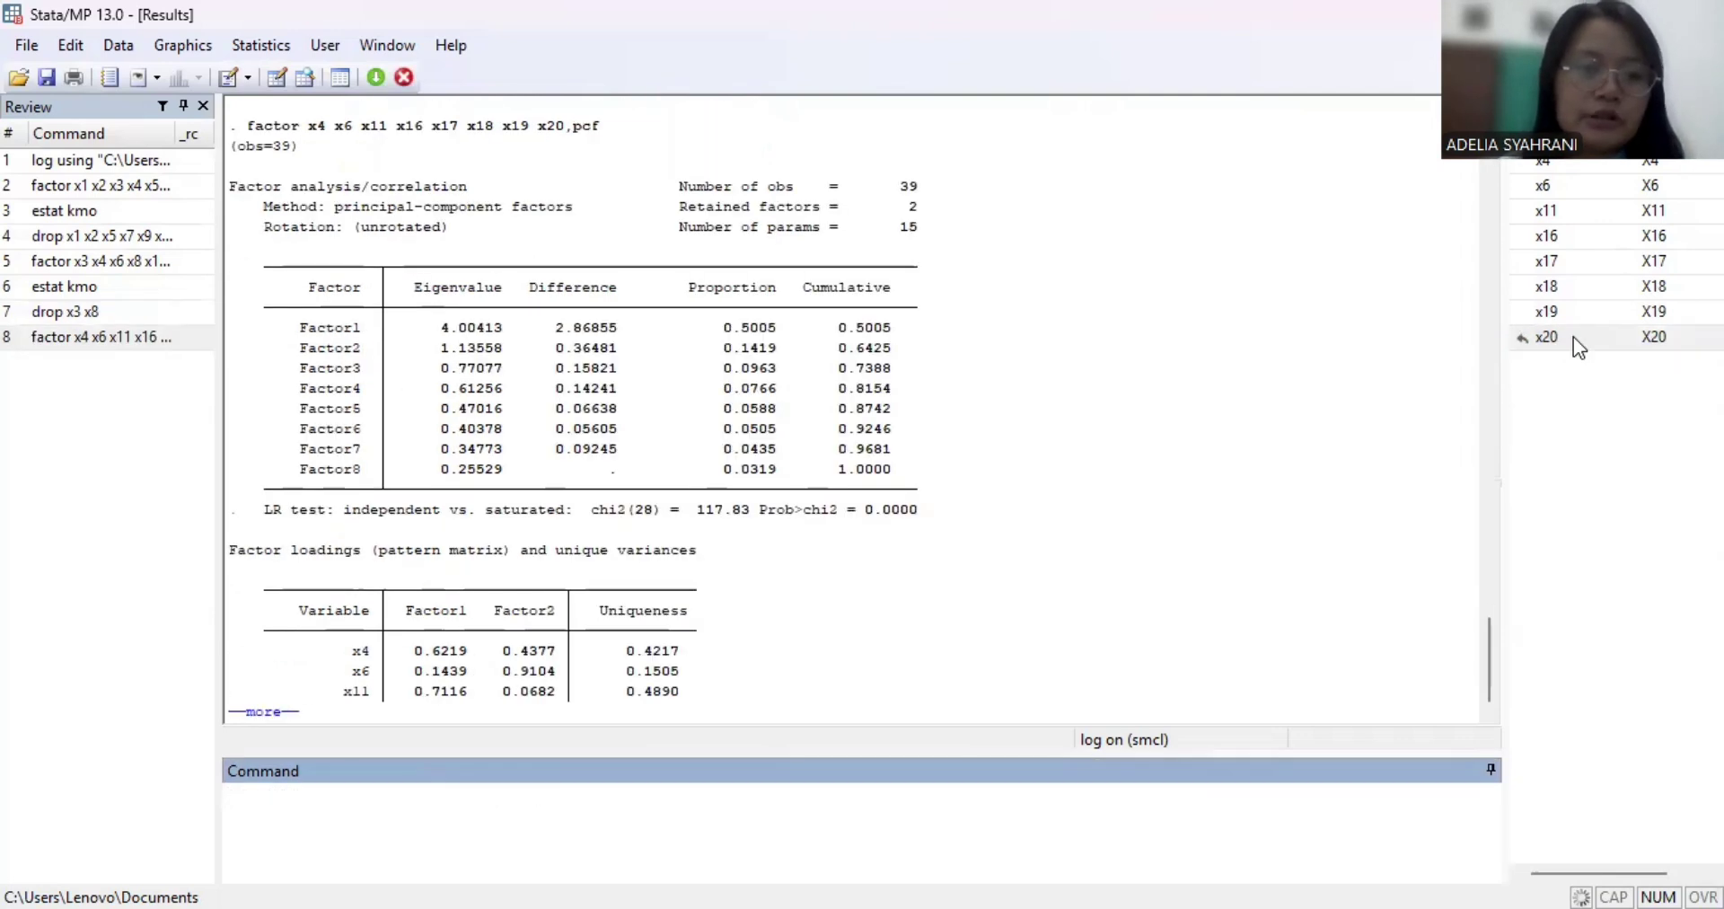
Display the remaining factor output and run estat kmo for the eight-variable analysis
text(stat)
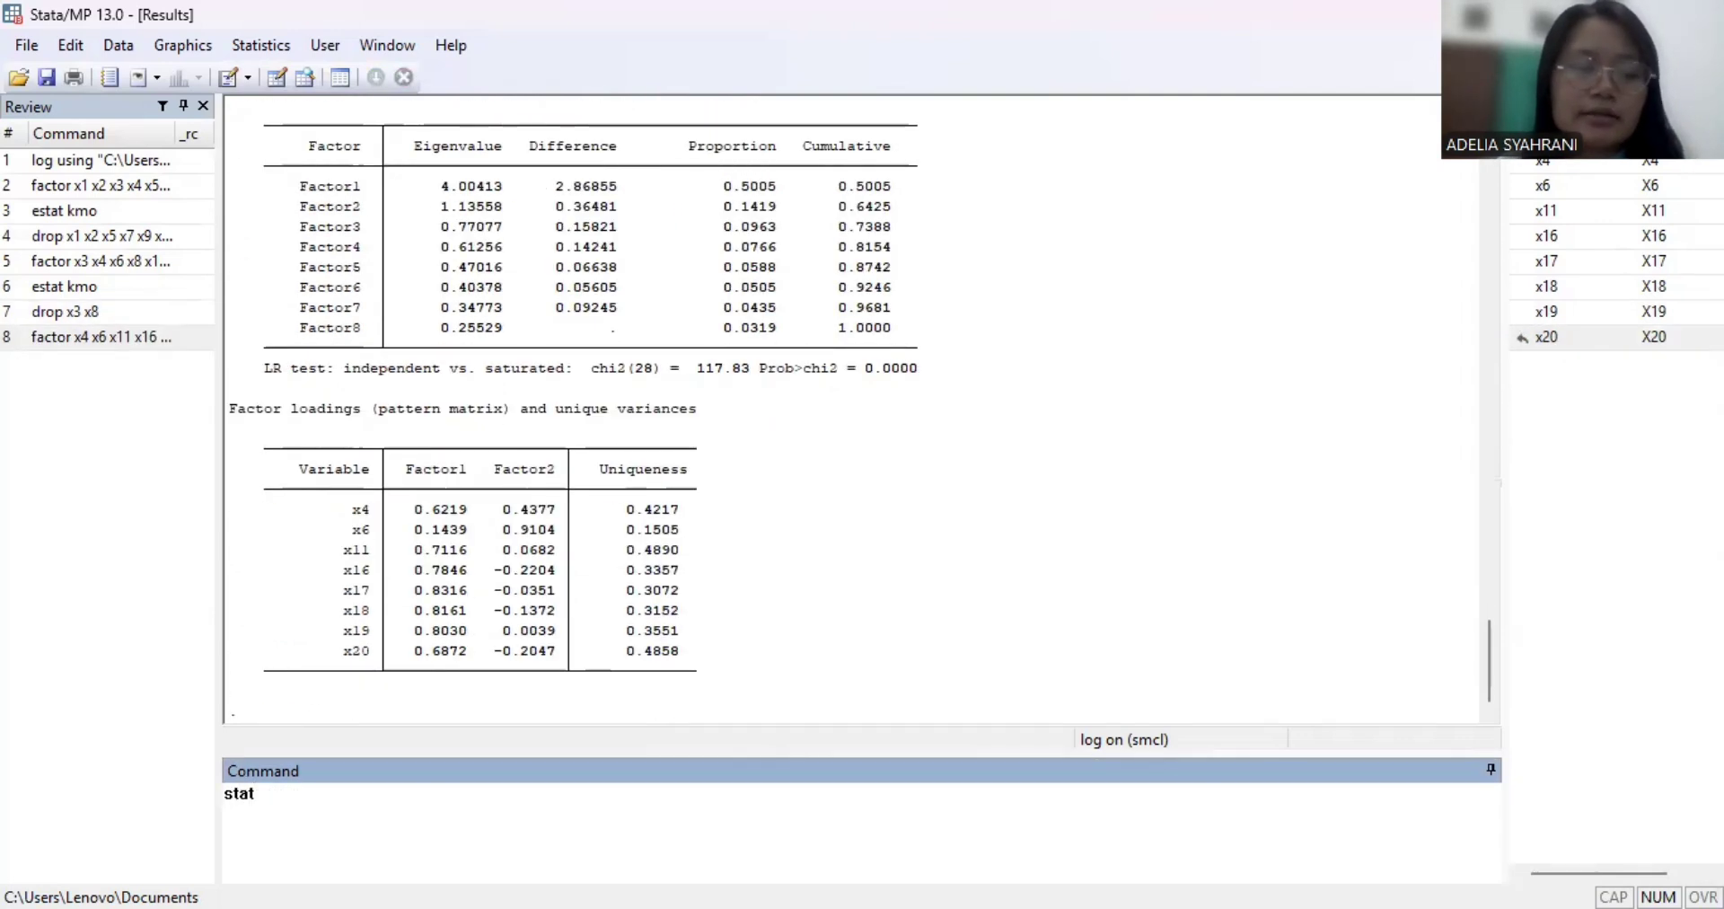
key(BackSpace)
key(BackSpace)
key(BackSpace)
key(BackSpace)
text(estat km)
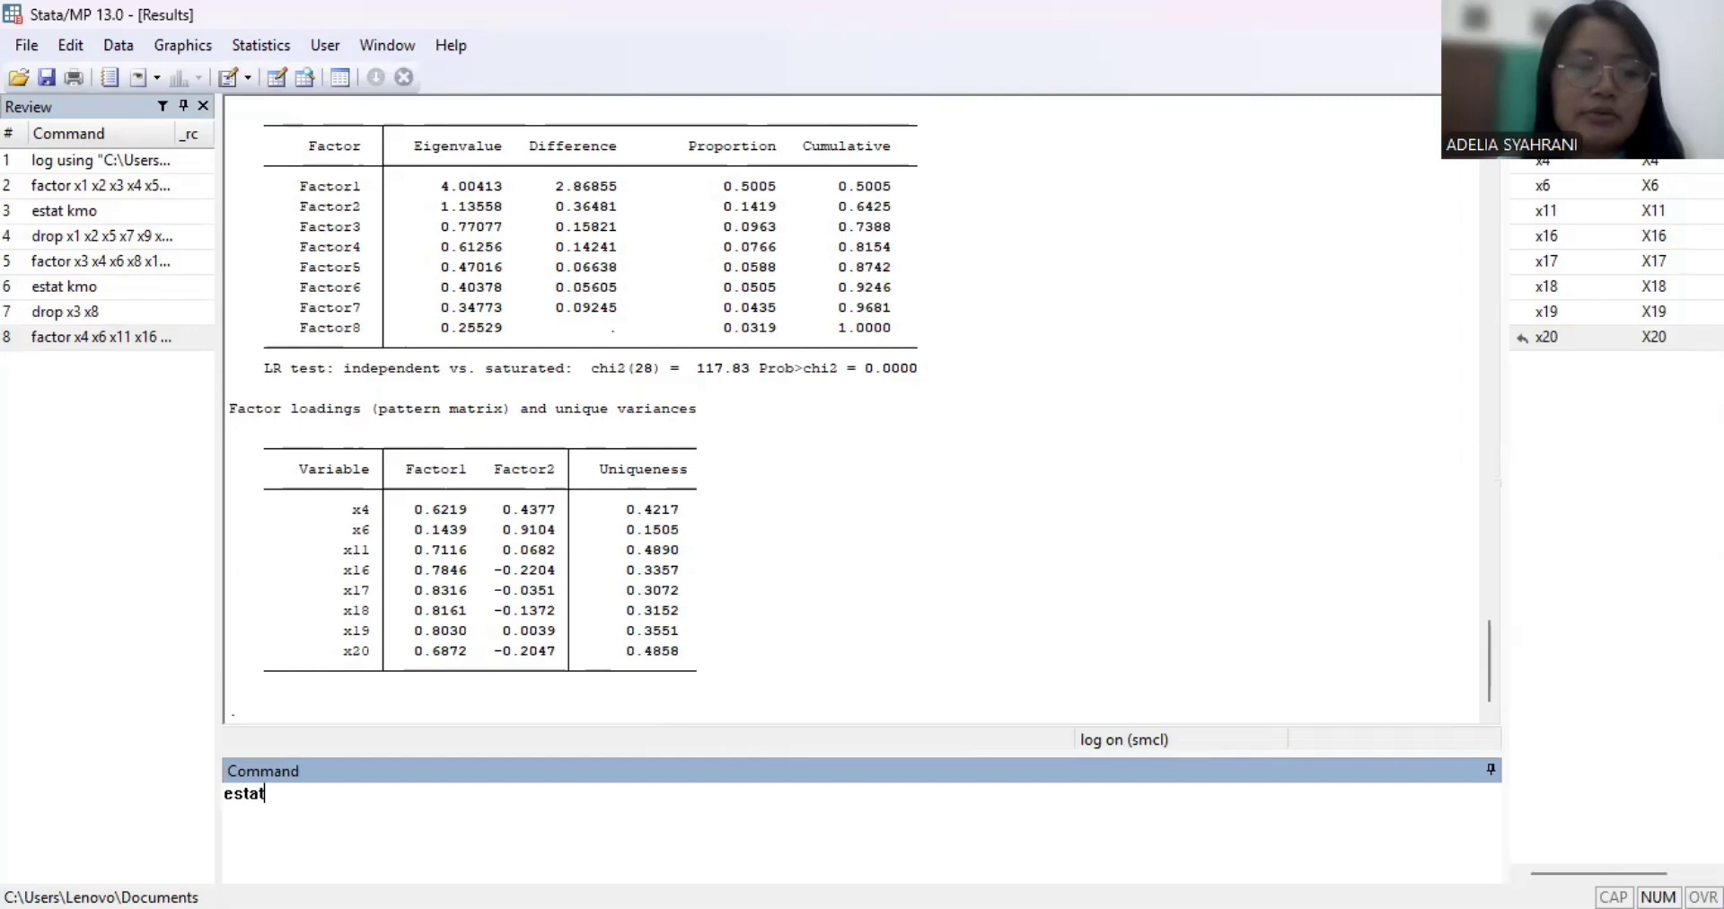
text(o)
key(Return)
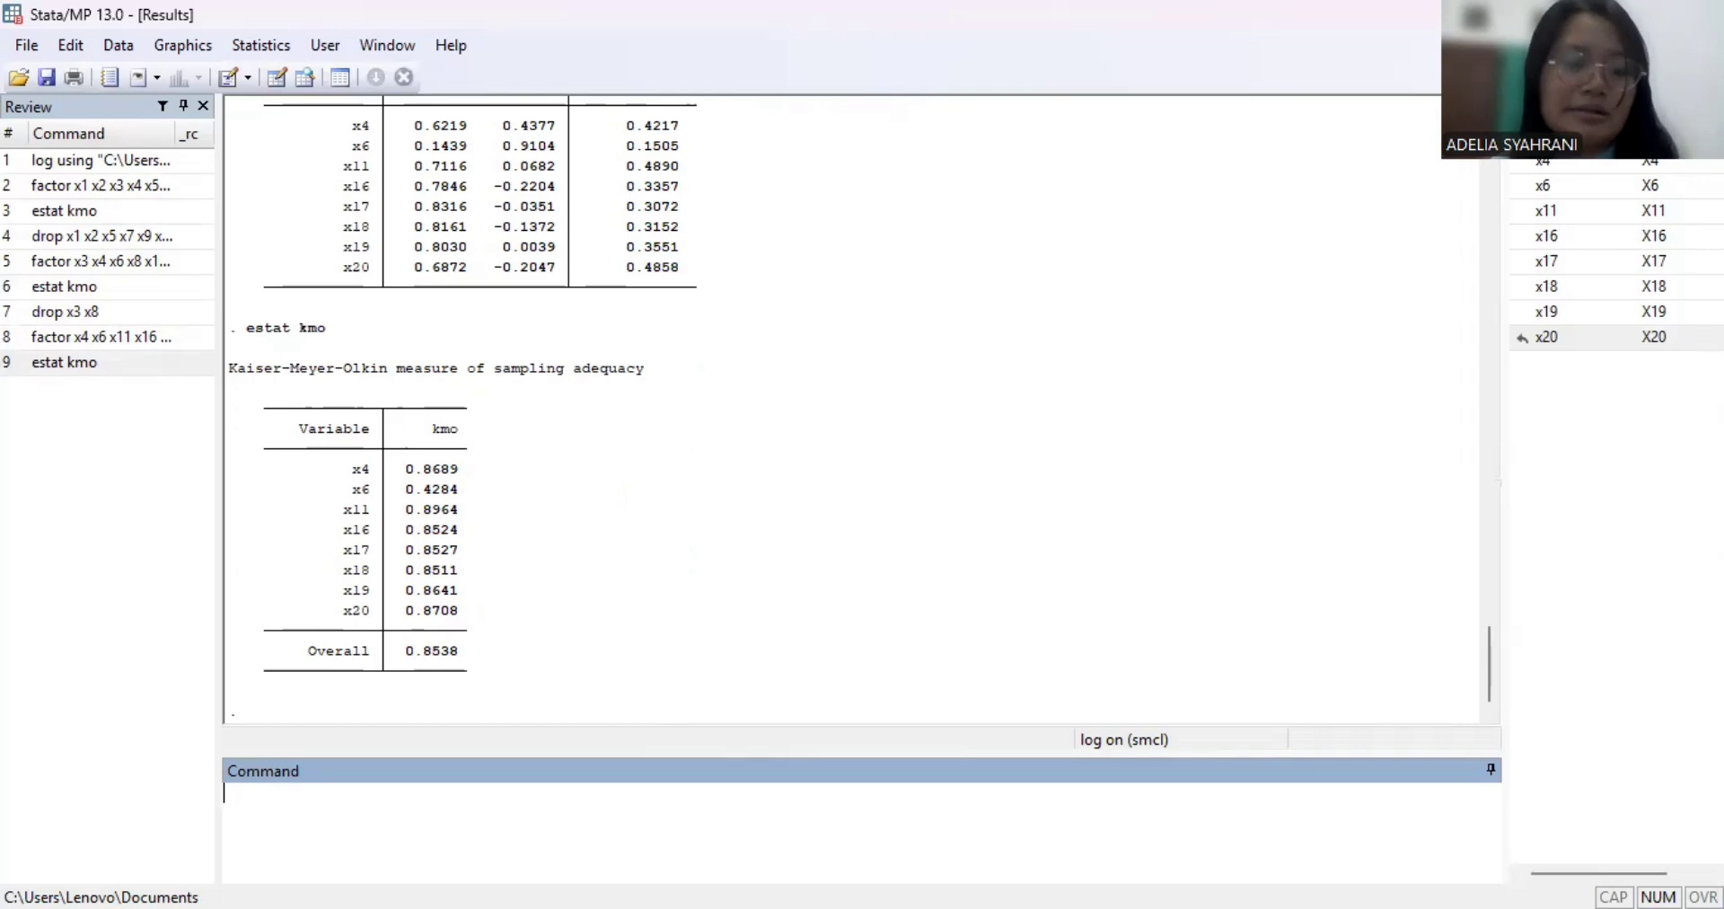
Drop the variable x6 and run a pcf factor analysis on x4, x11, x16, x17, x18, x19 and x20
text(drop x6)
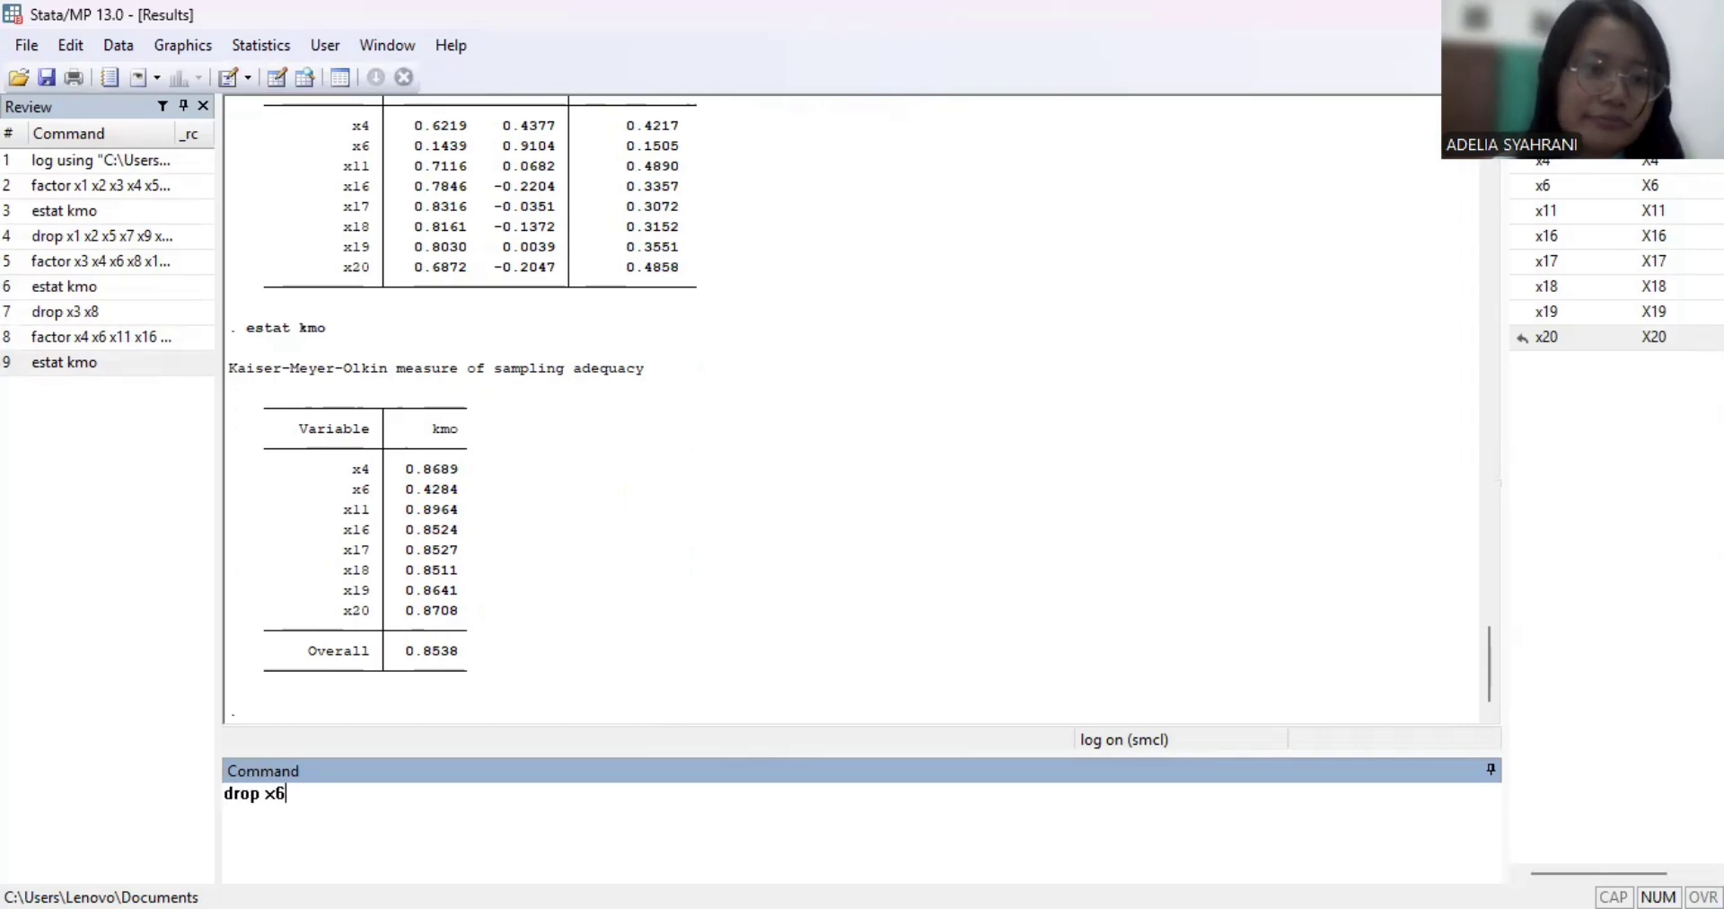
key(Return)
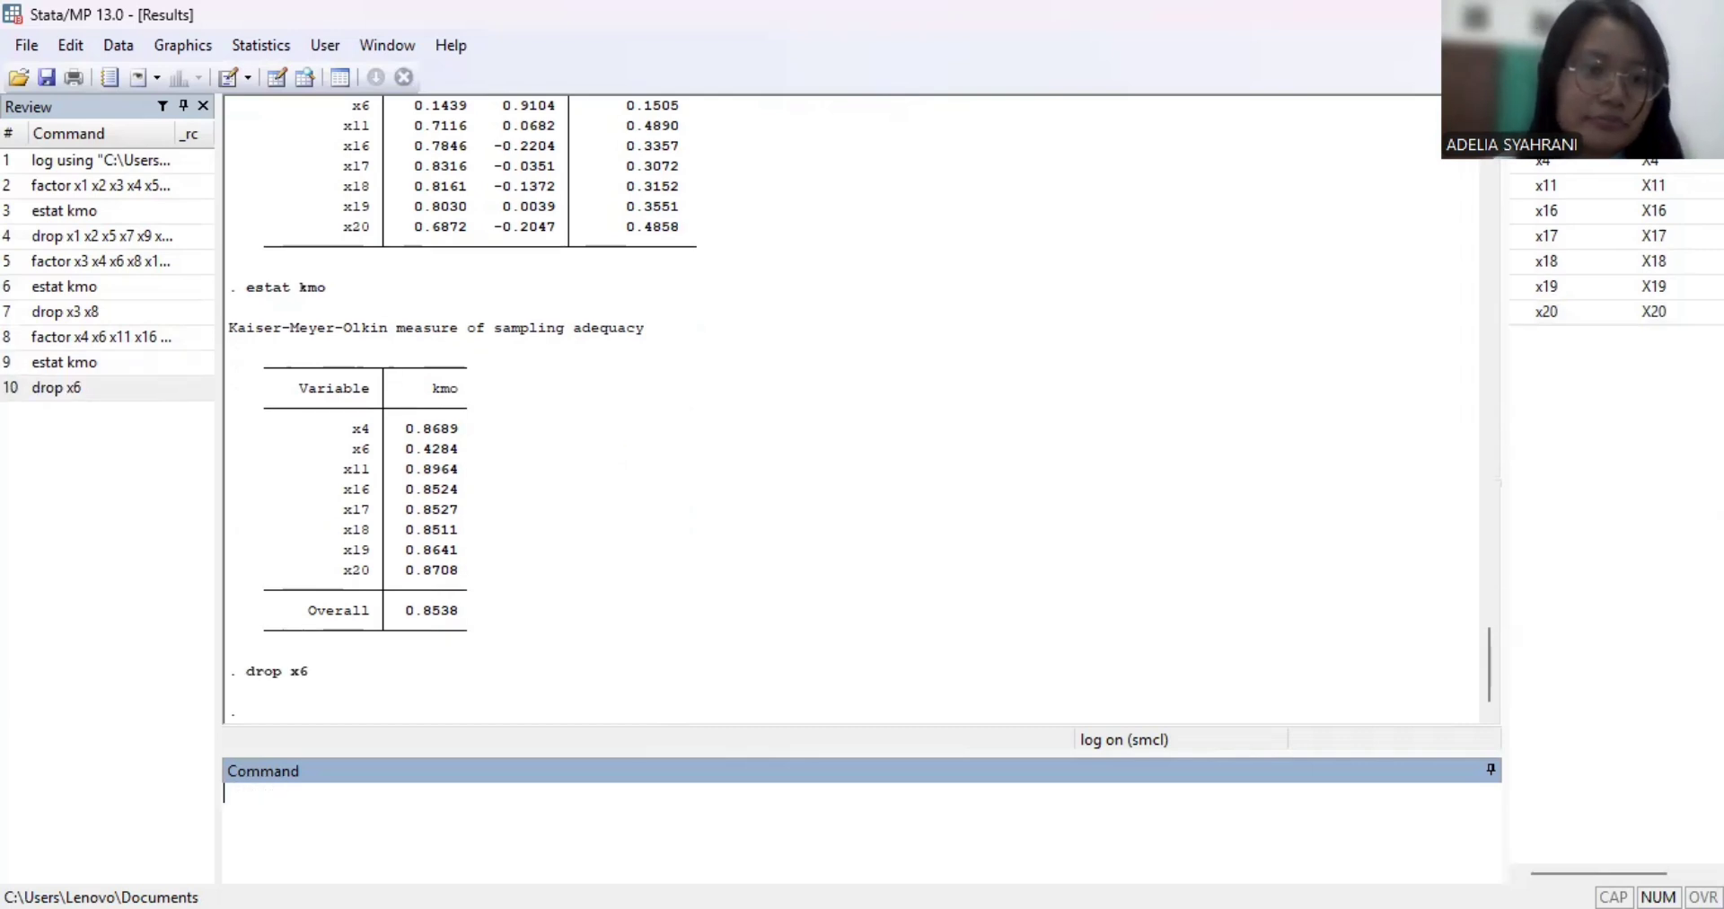
text(fact)
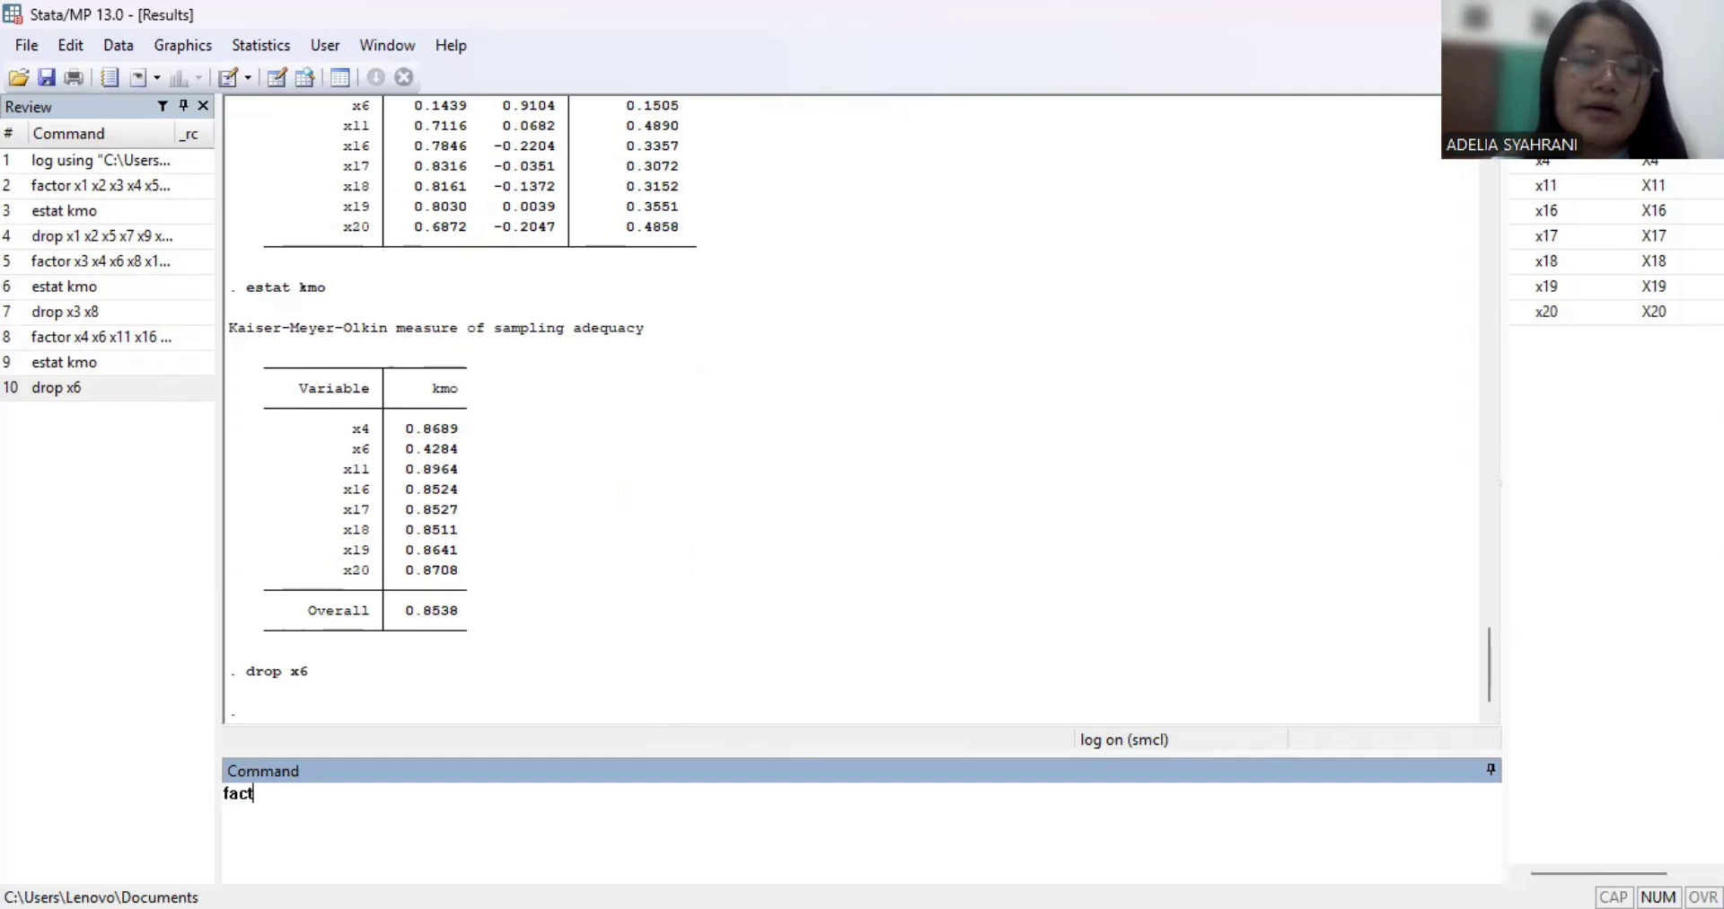
text(or)
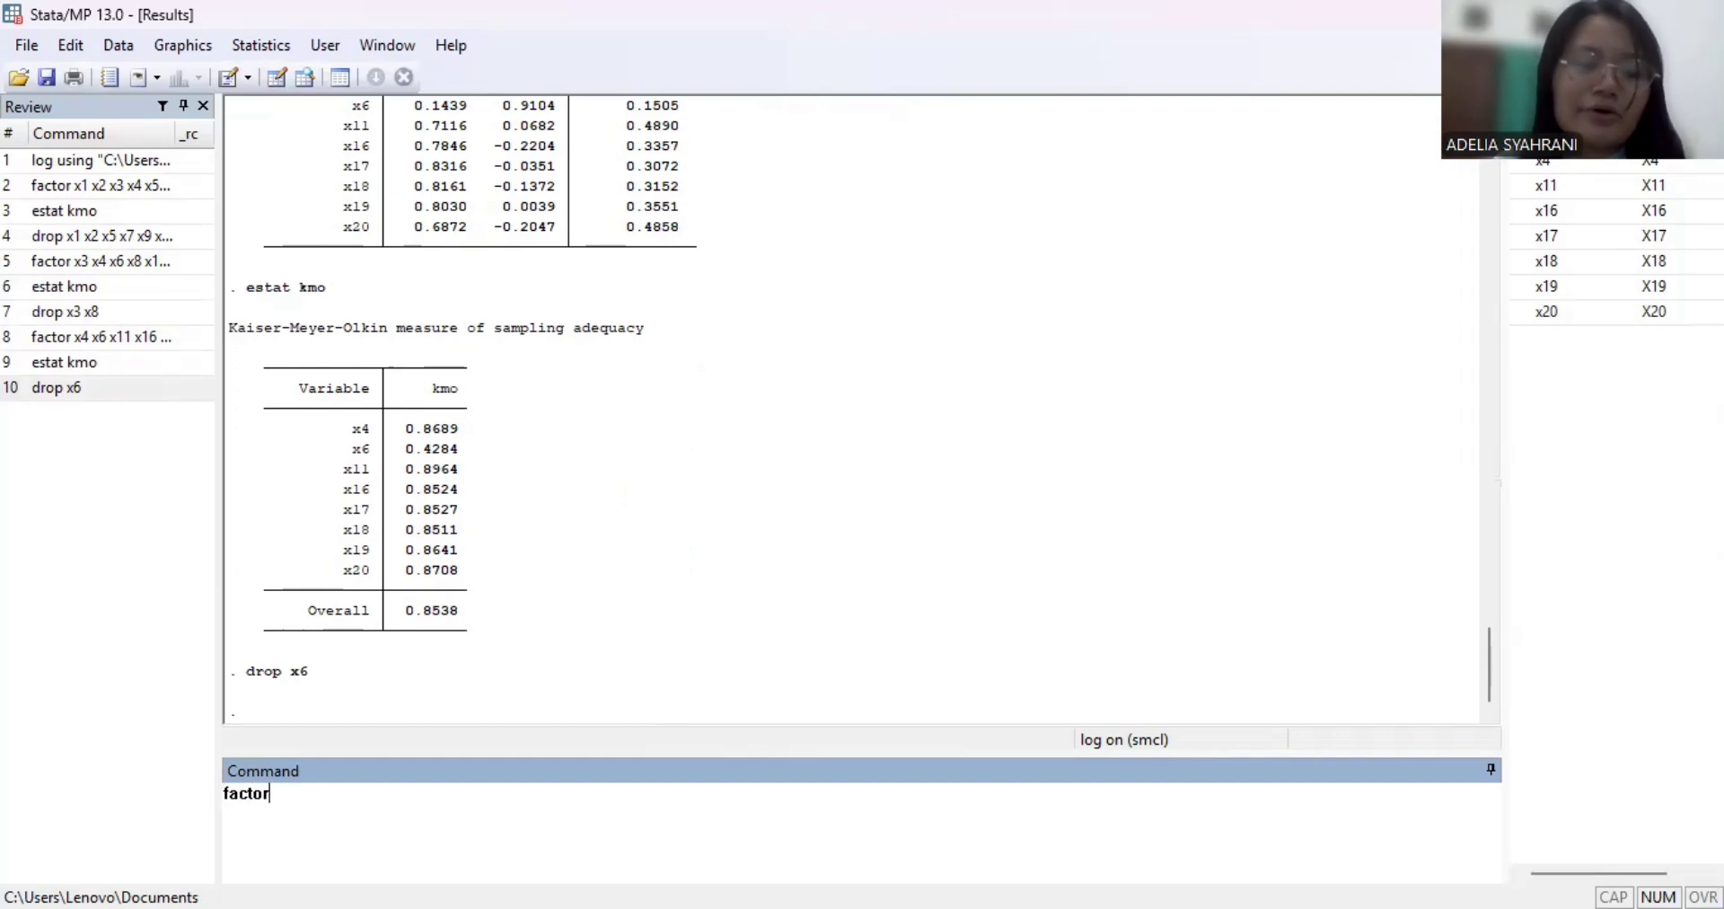
click(1611, 160)
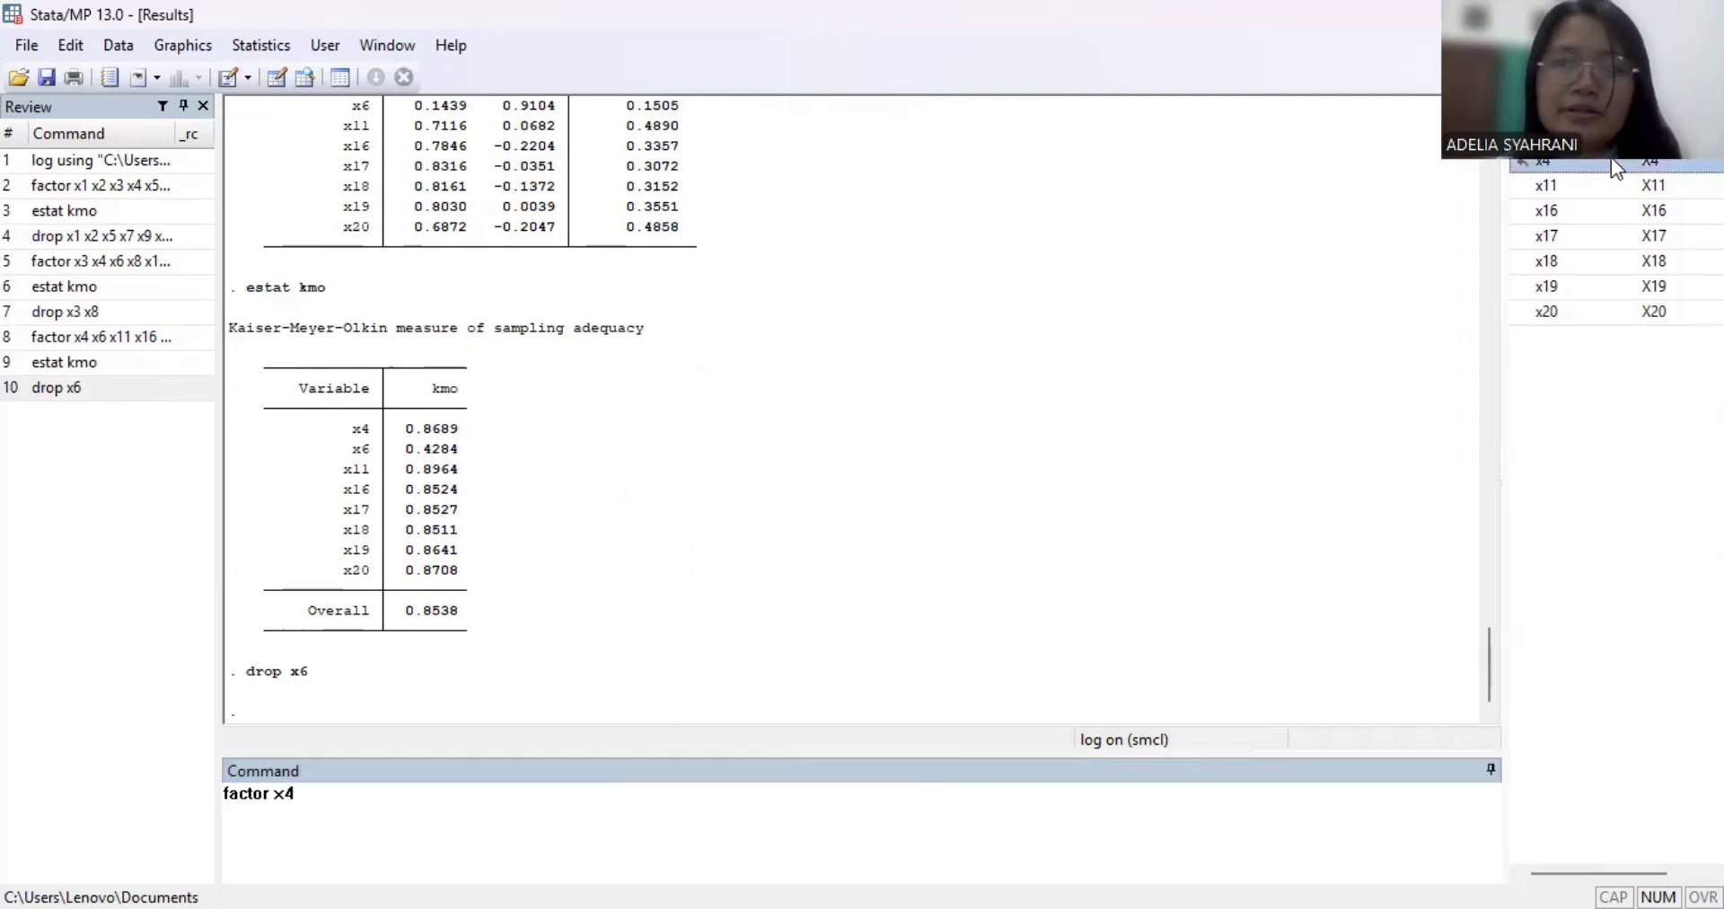
click(1595, 187)
click(1583, 213)
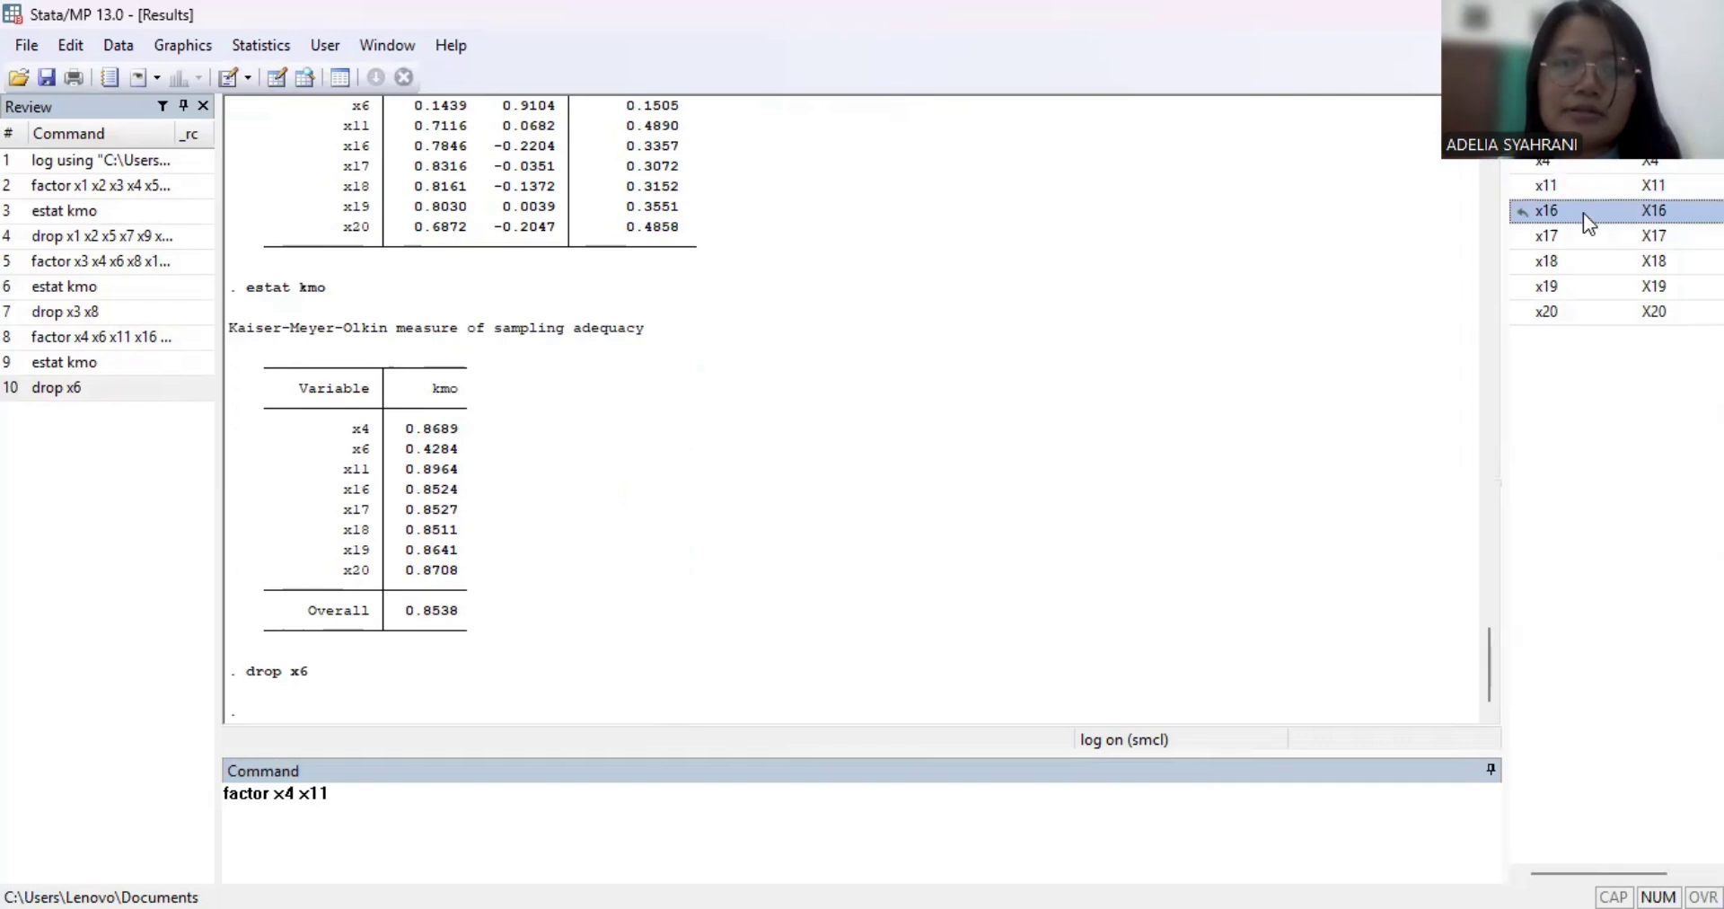
click(1574, 232)
click(1560, 266)
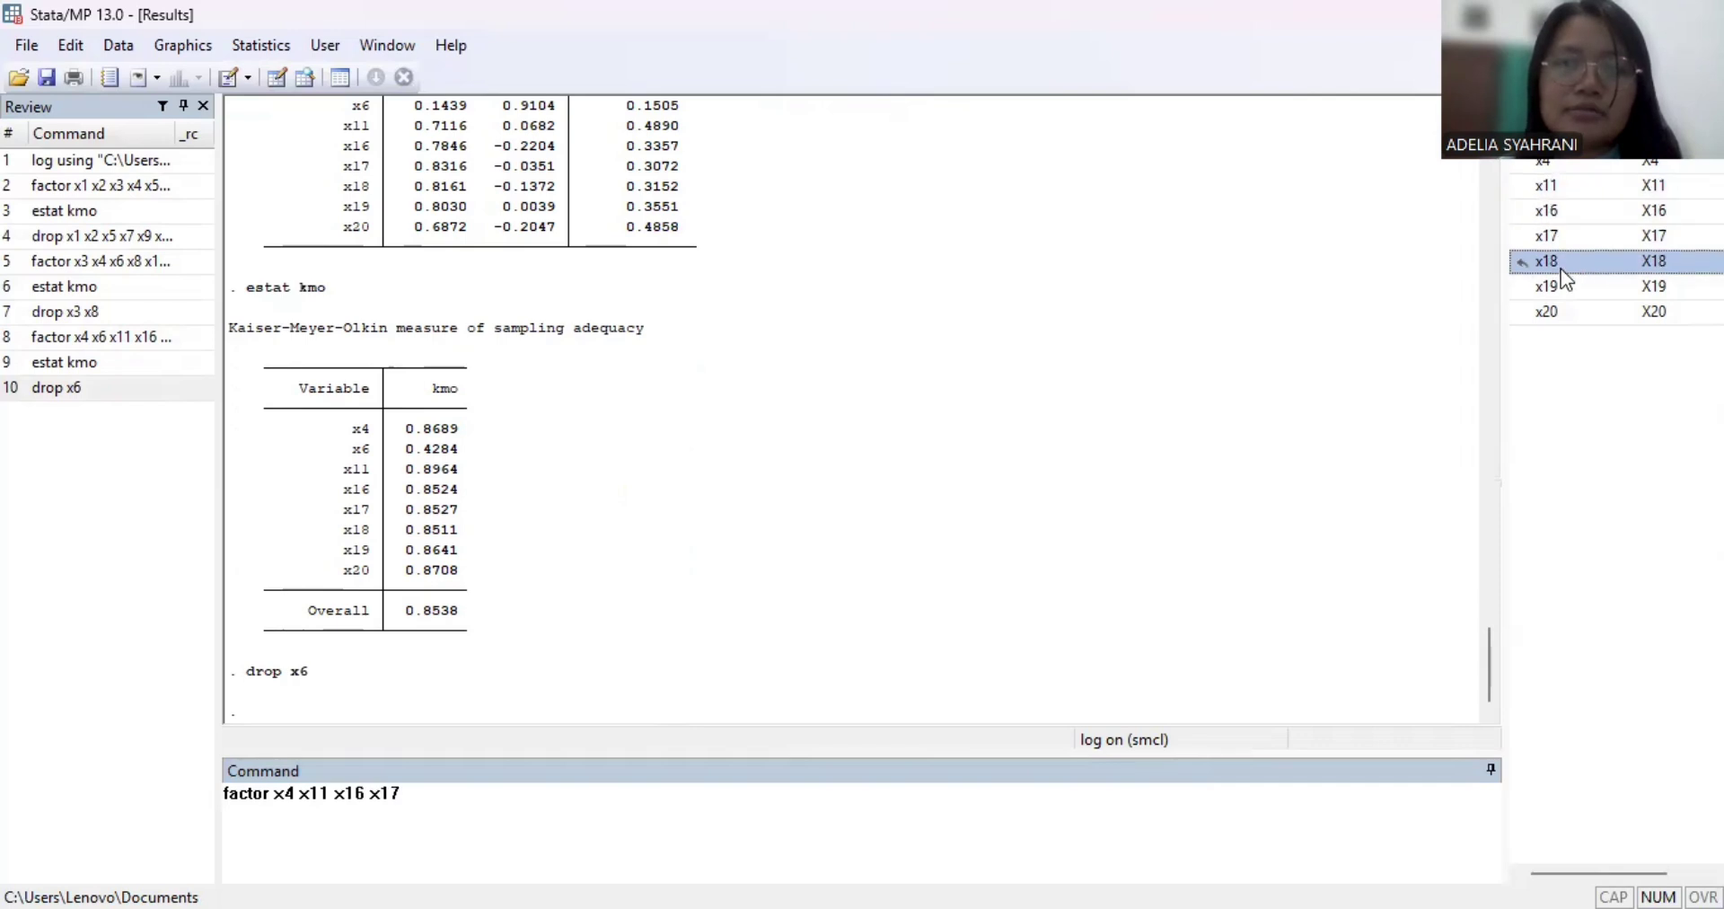
click(1548, 287)
click(1553, 315)
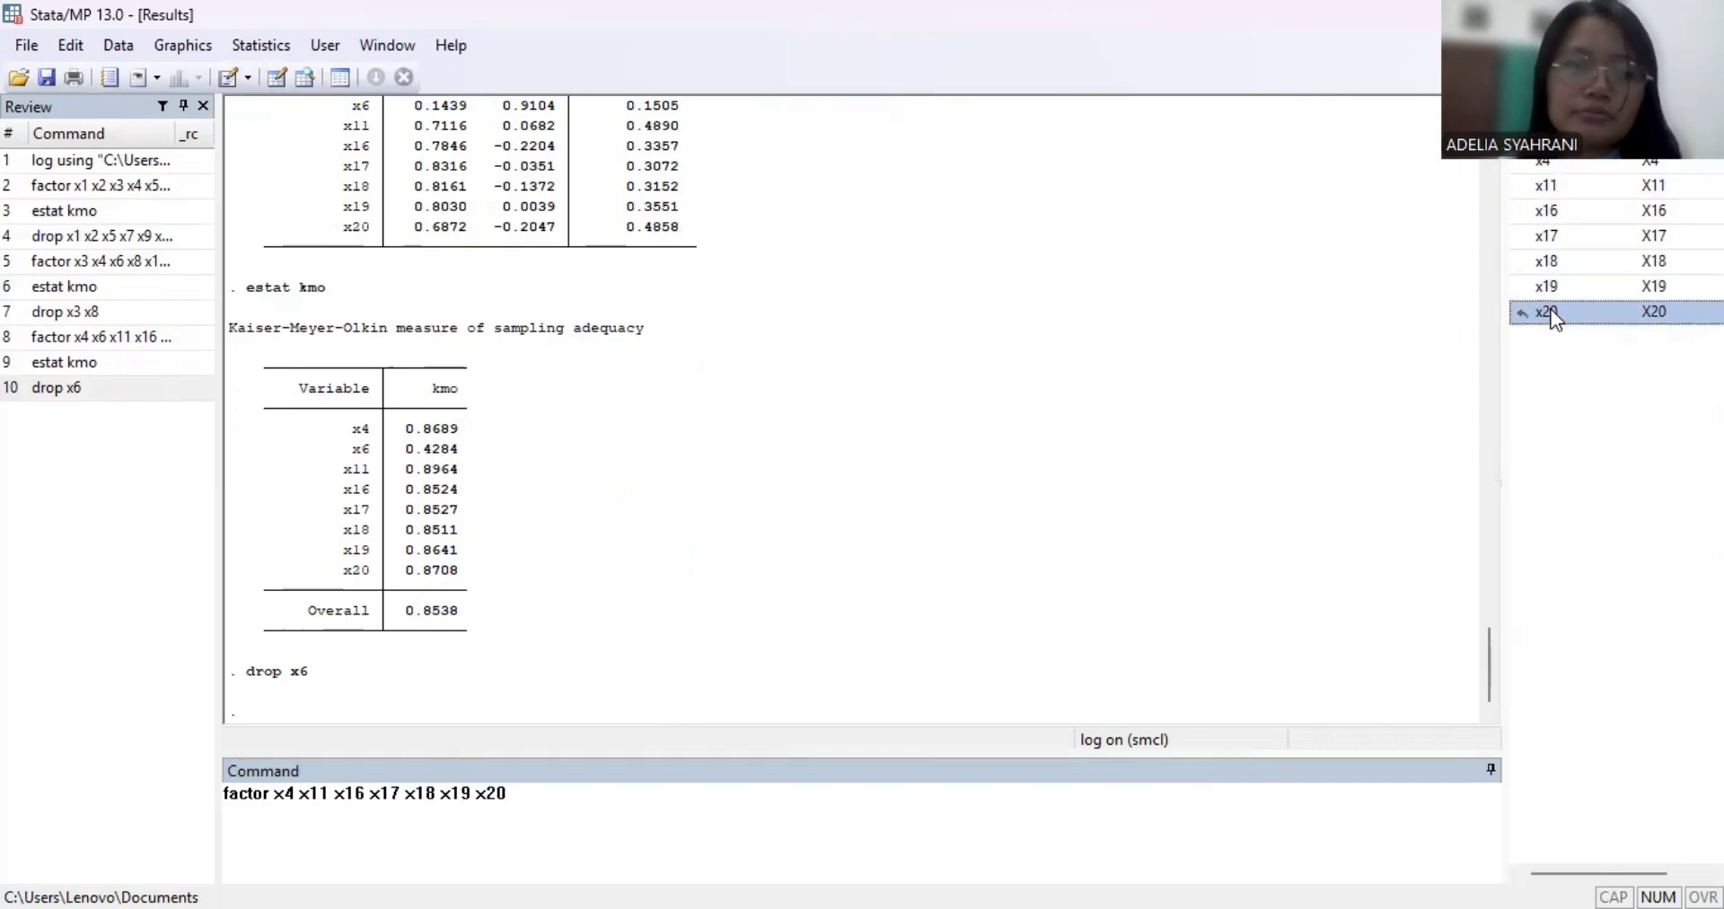
text(,pcf)
key(Return)
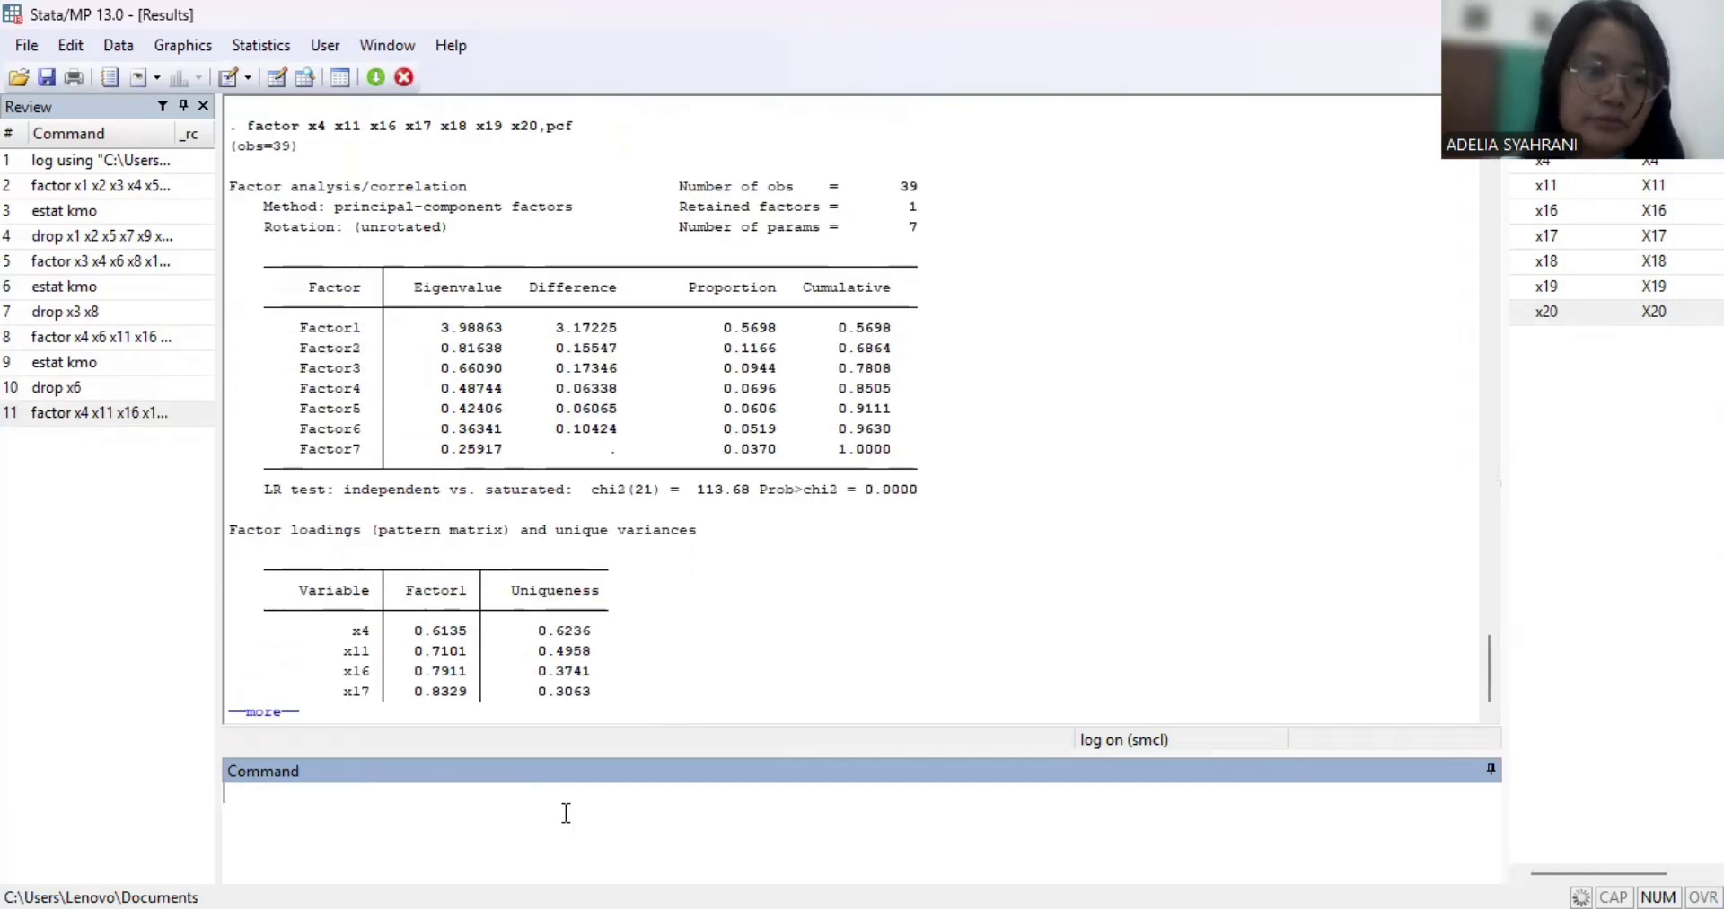
Display the rest of the seven-variable factor output and compute its sampling adequacy with estat kmo
key(space)
text(est)
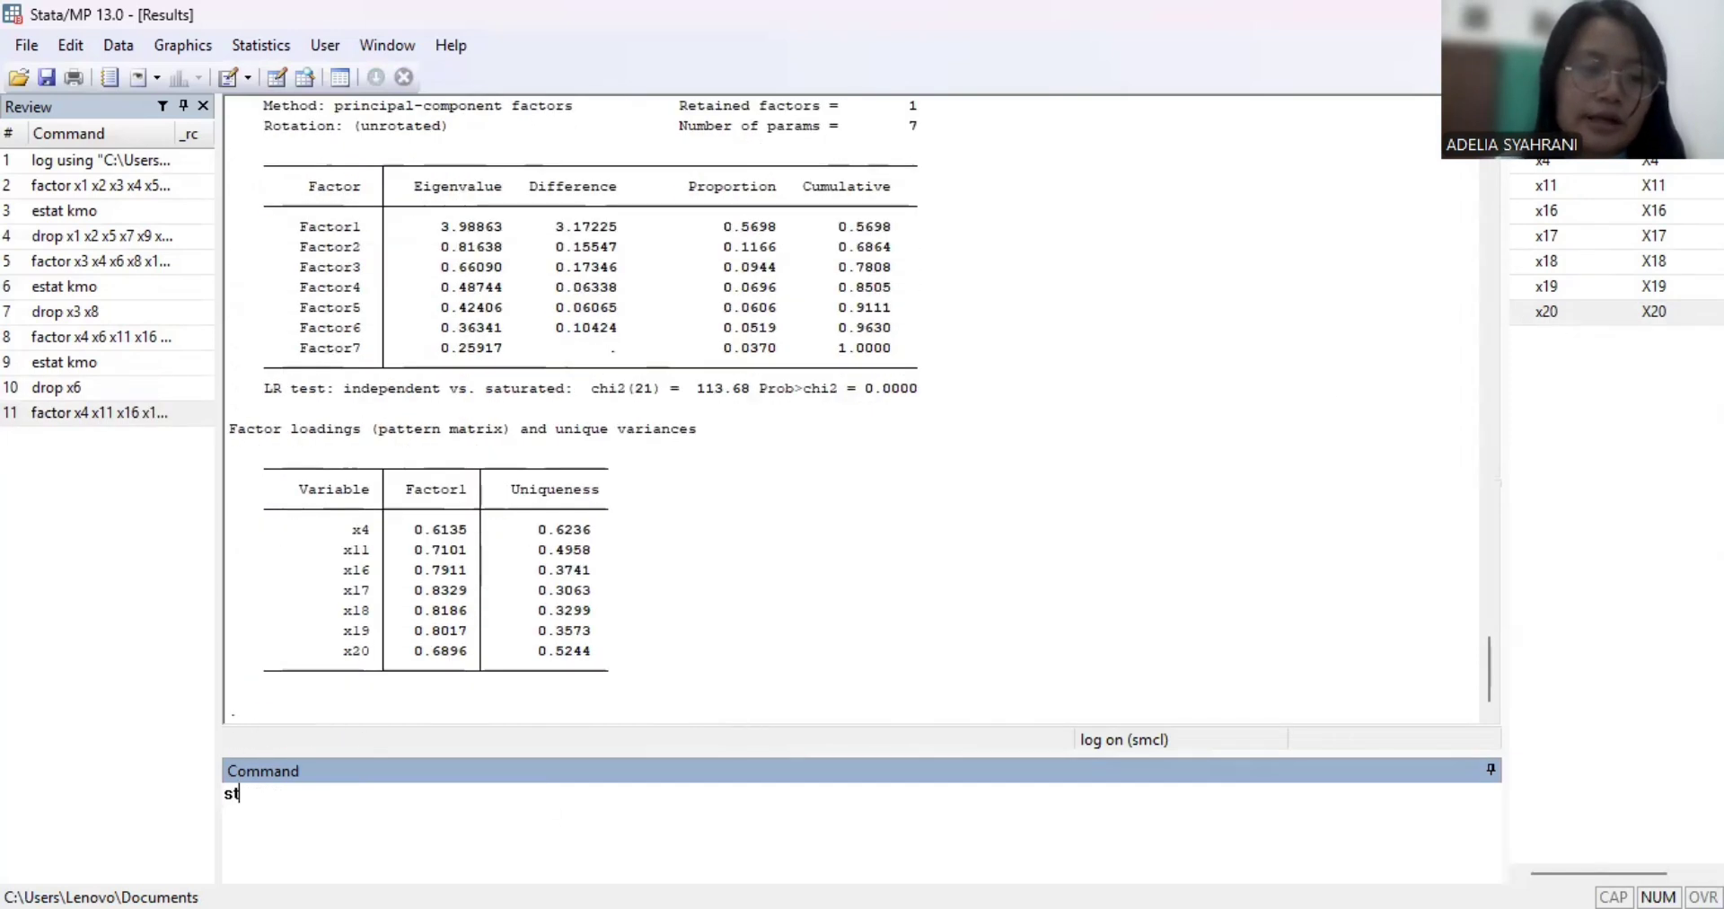
text(at kmo)
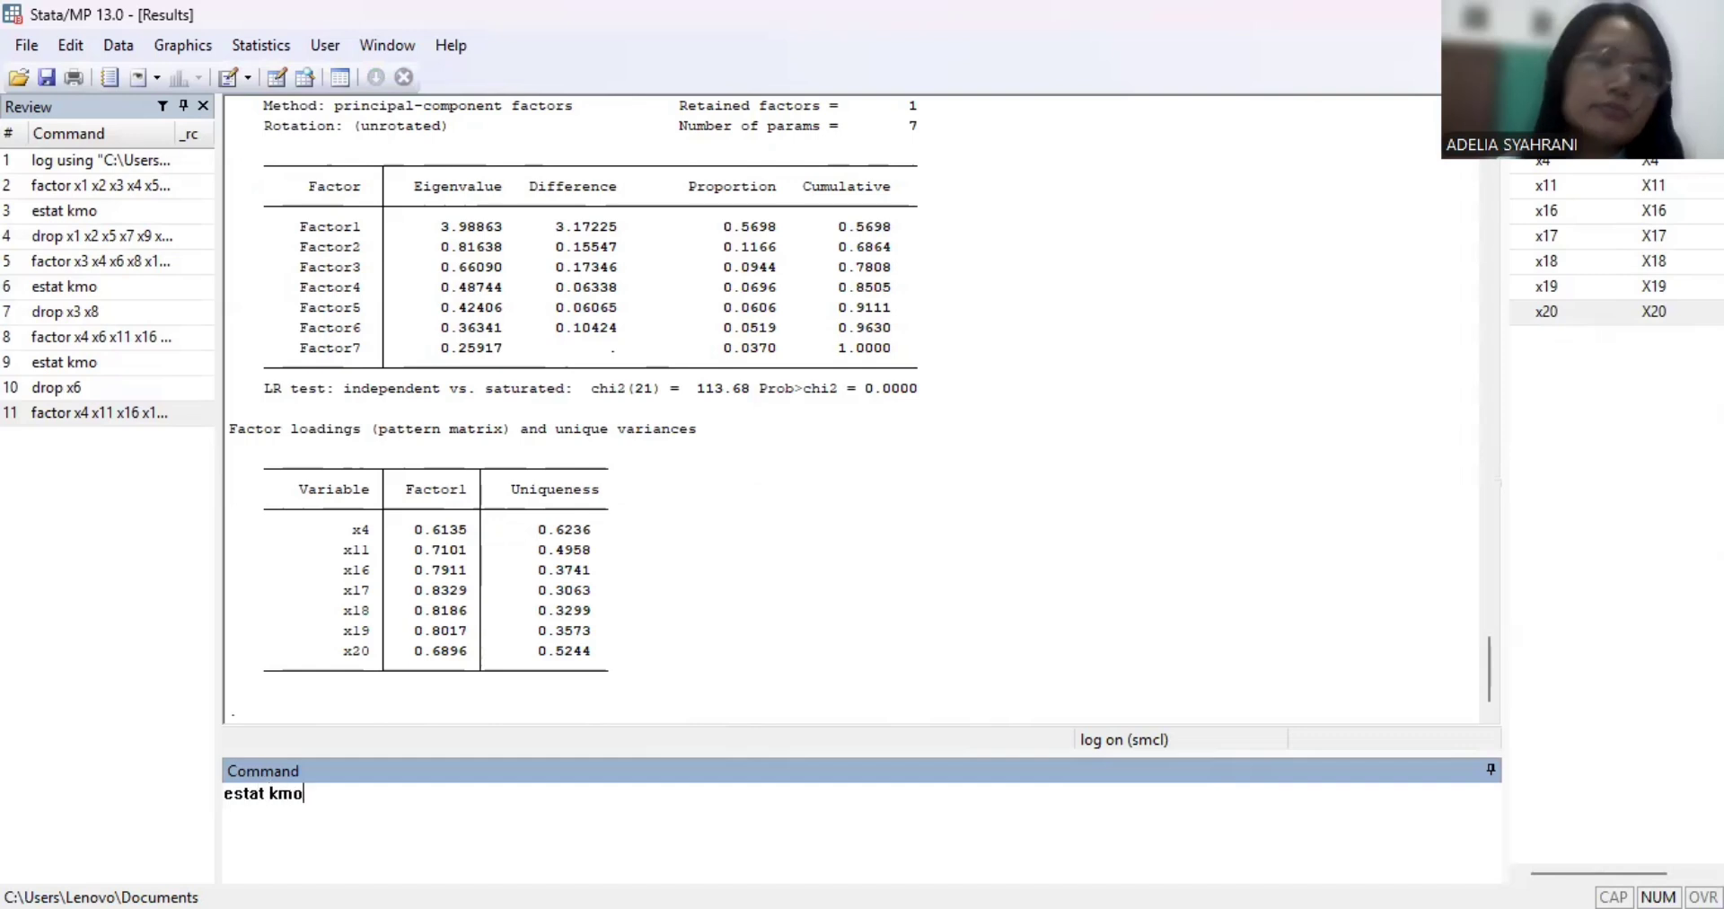
key(Return)
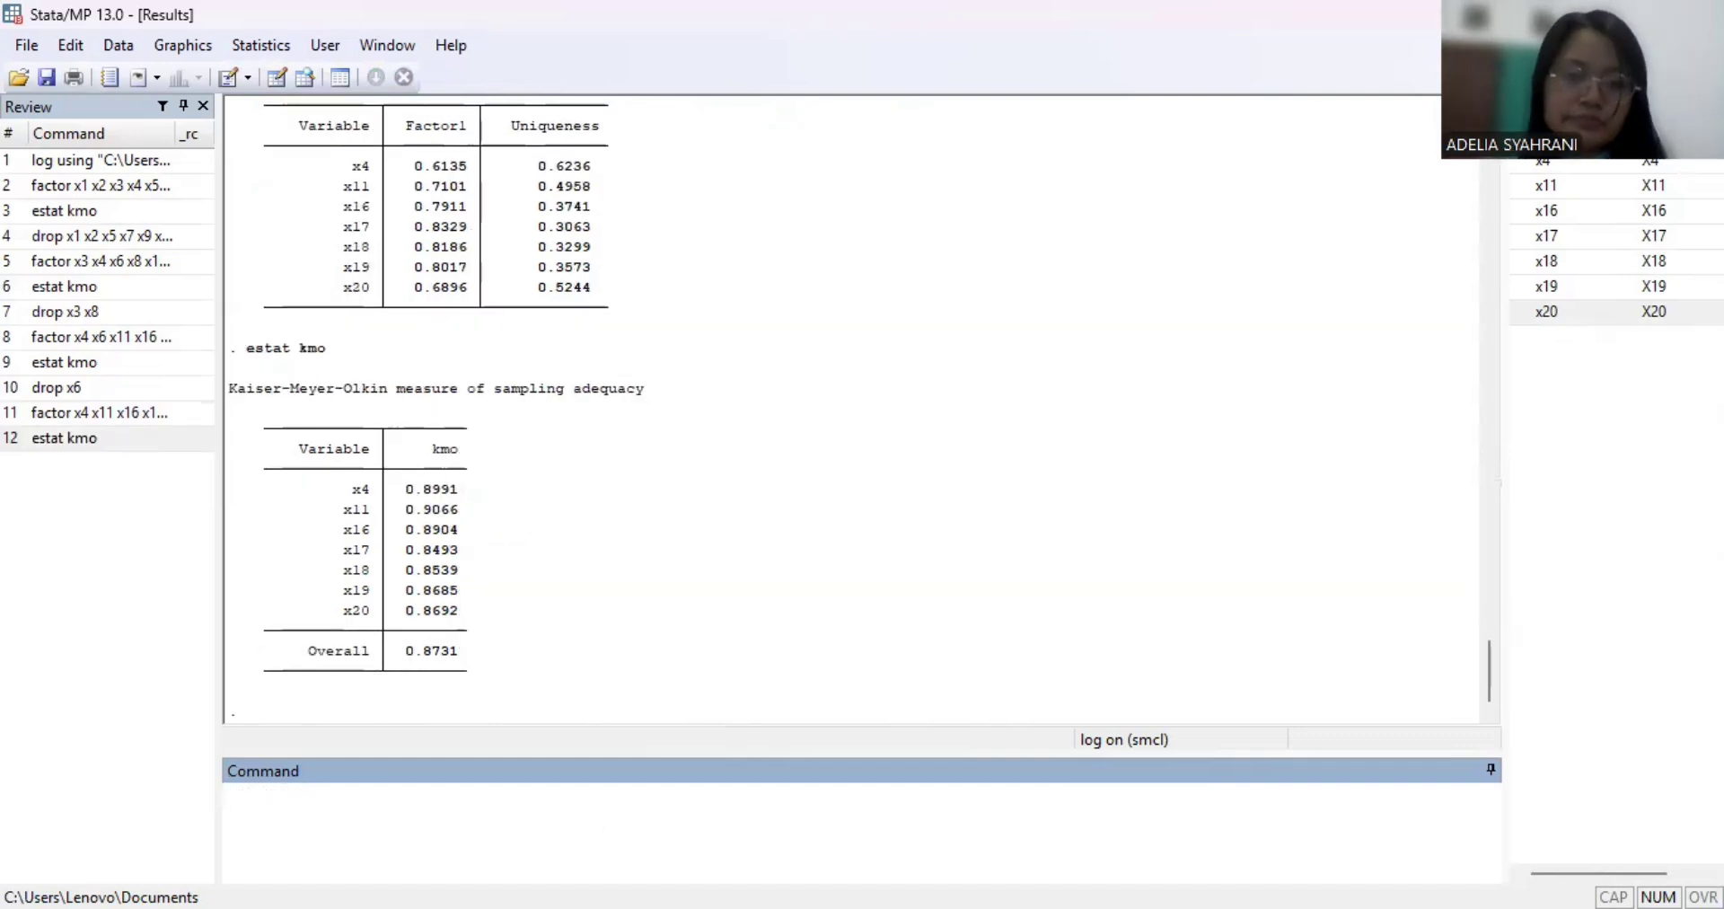
Run estat anti to produce the anti-image correlation and covariance matrices, and display the output to its end
key(alt+Tab)
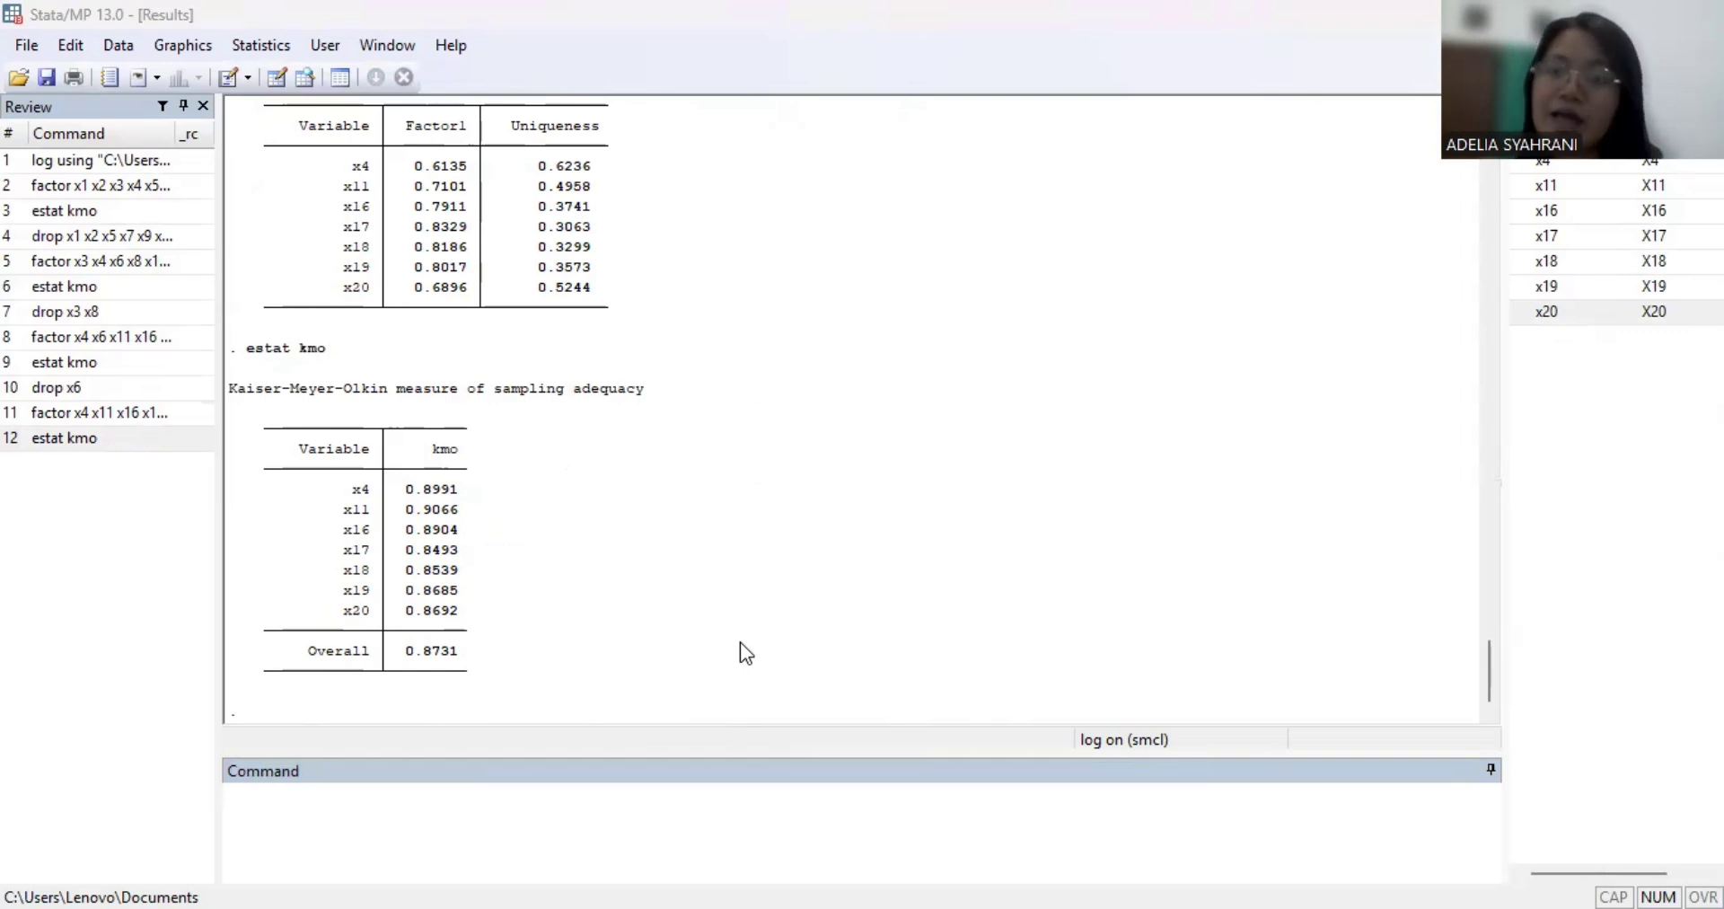
click(490, 842)
text(es)
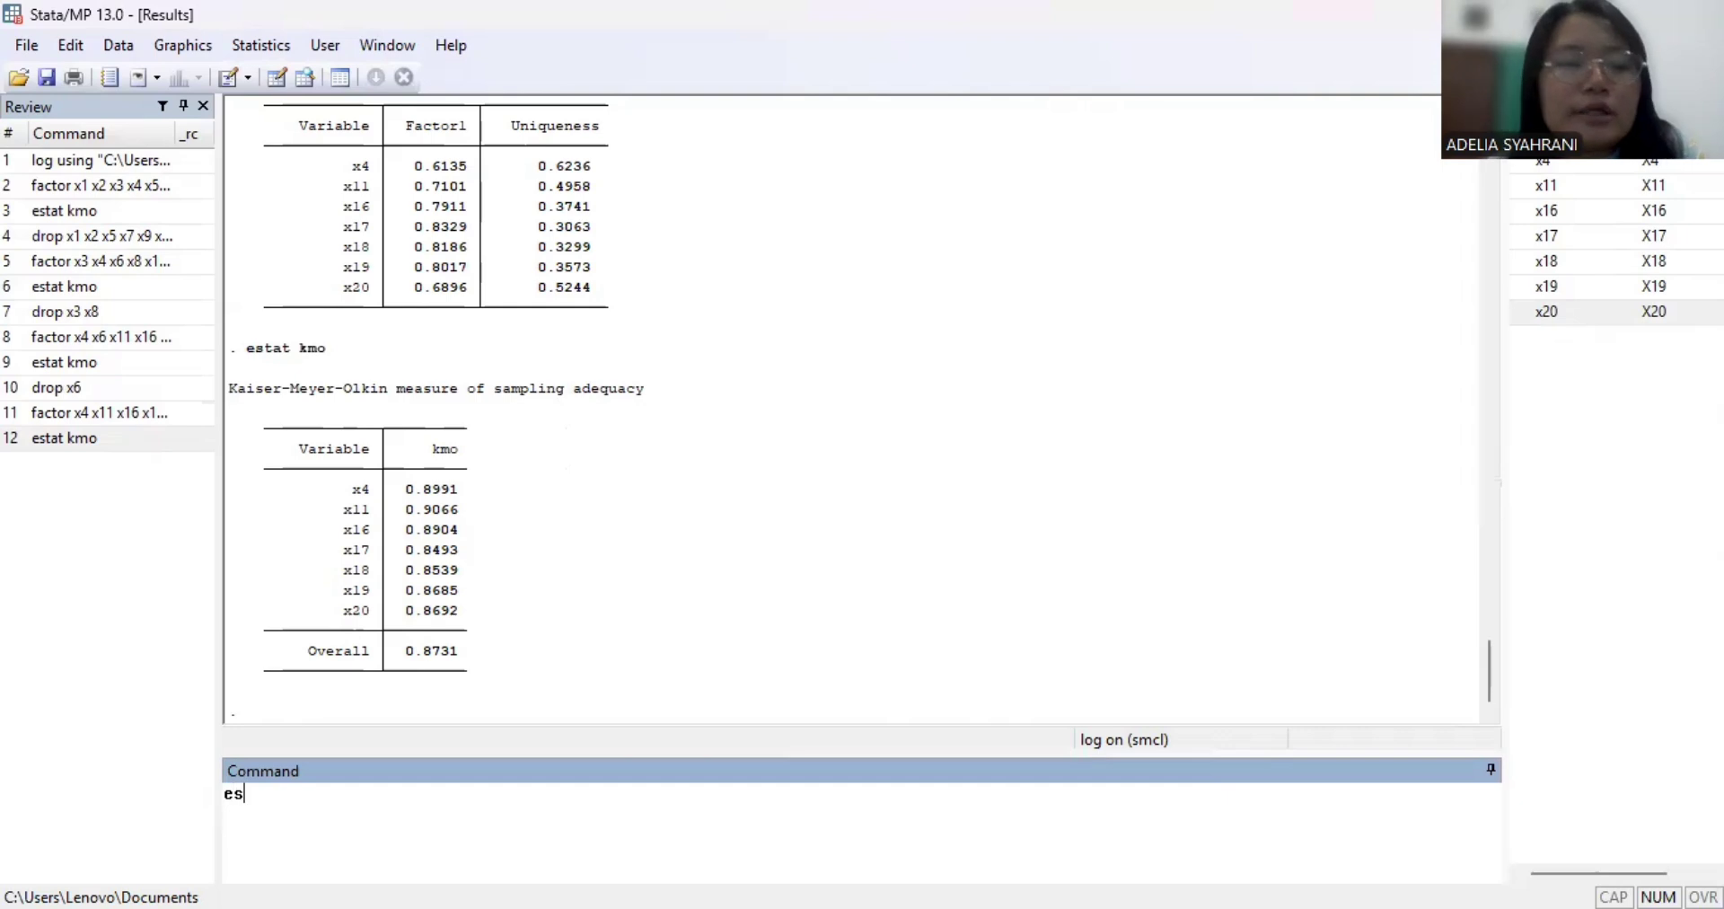
text(tat an)
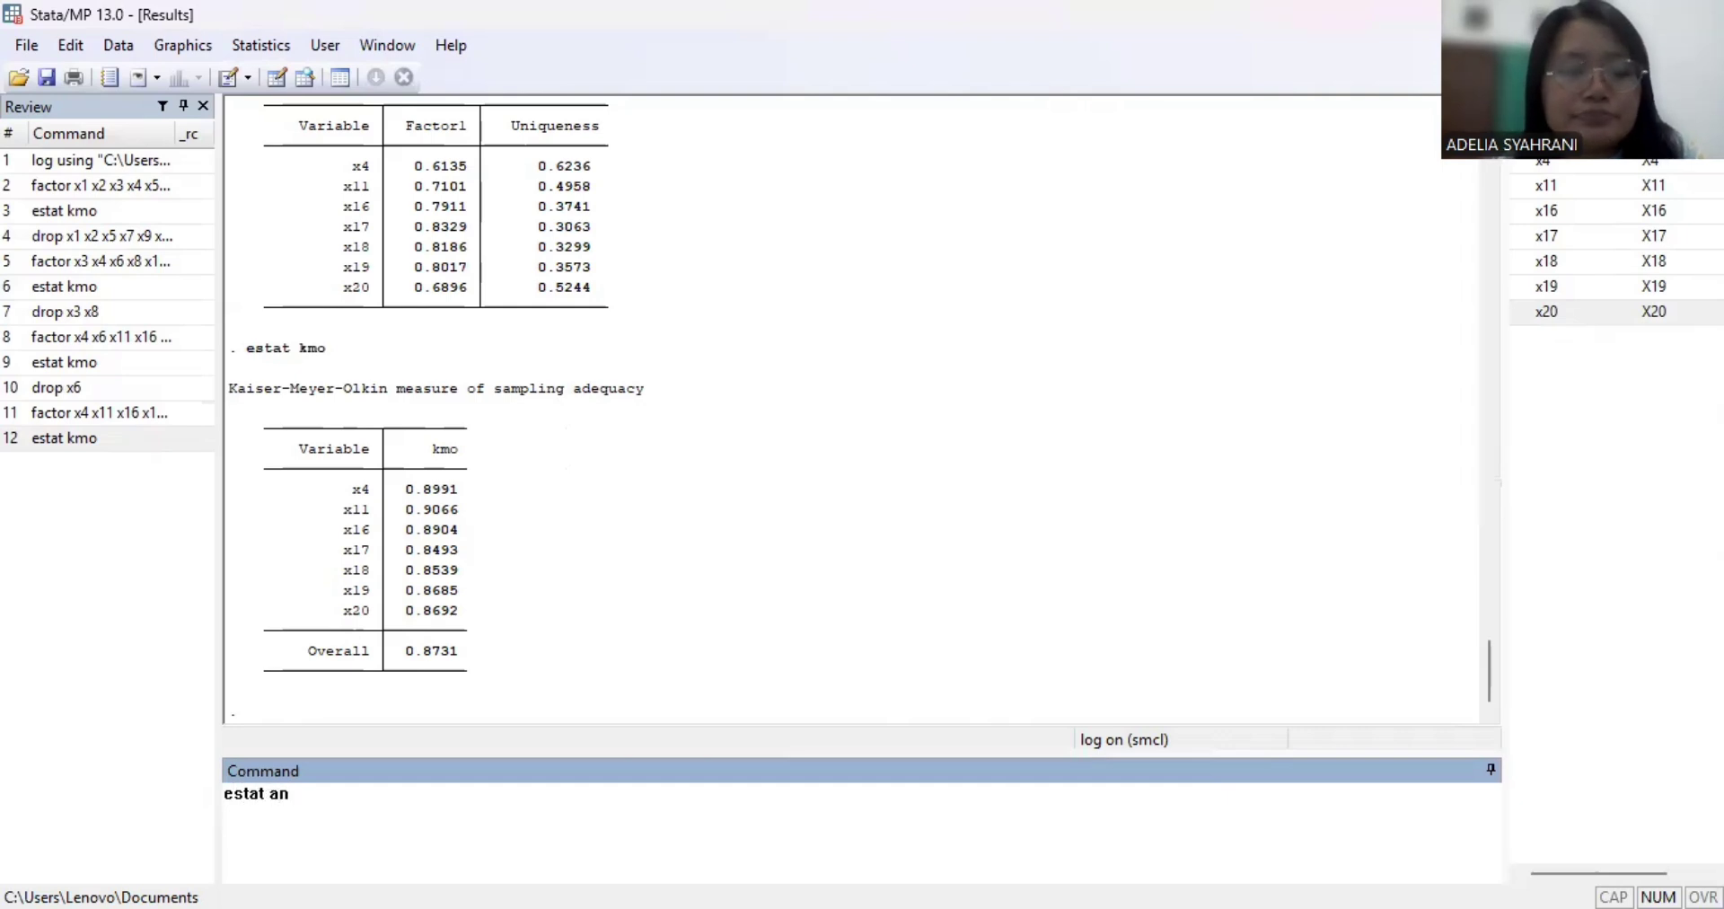
text(ti)
key(Return)
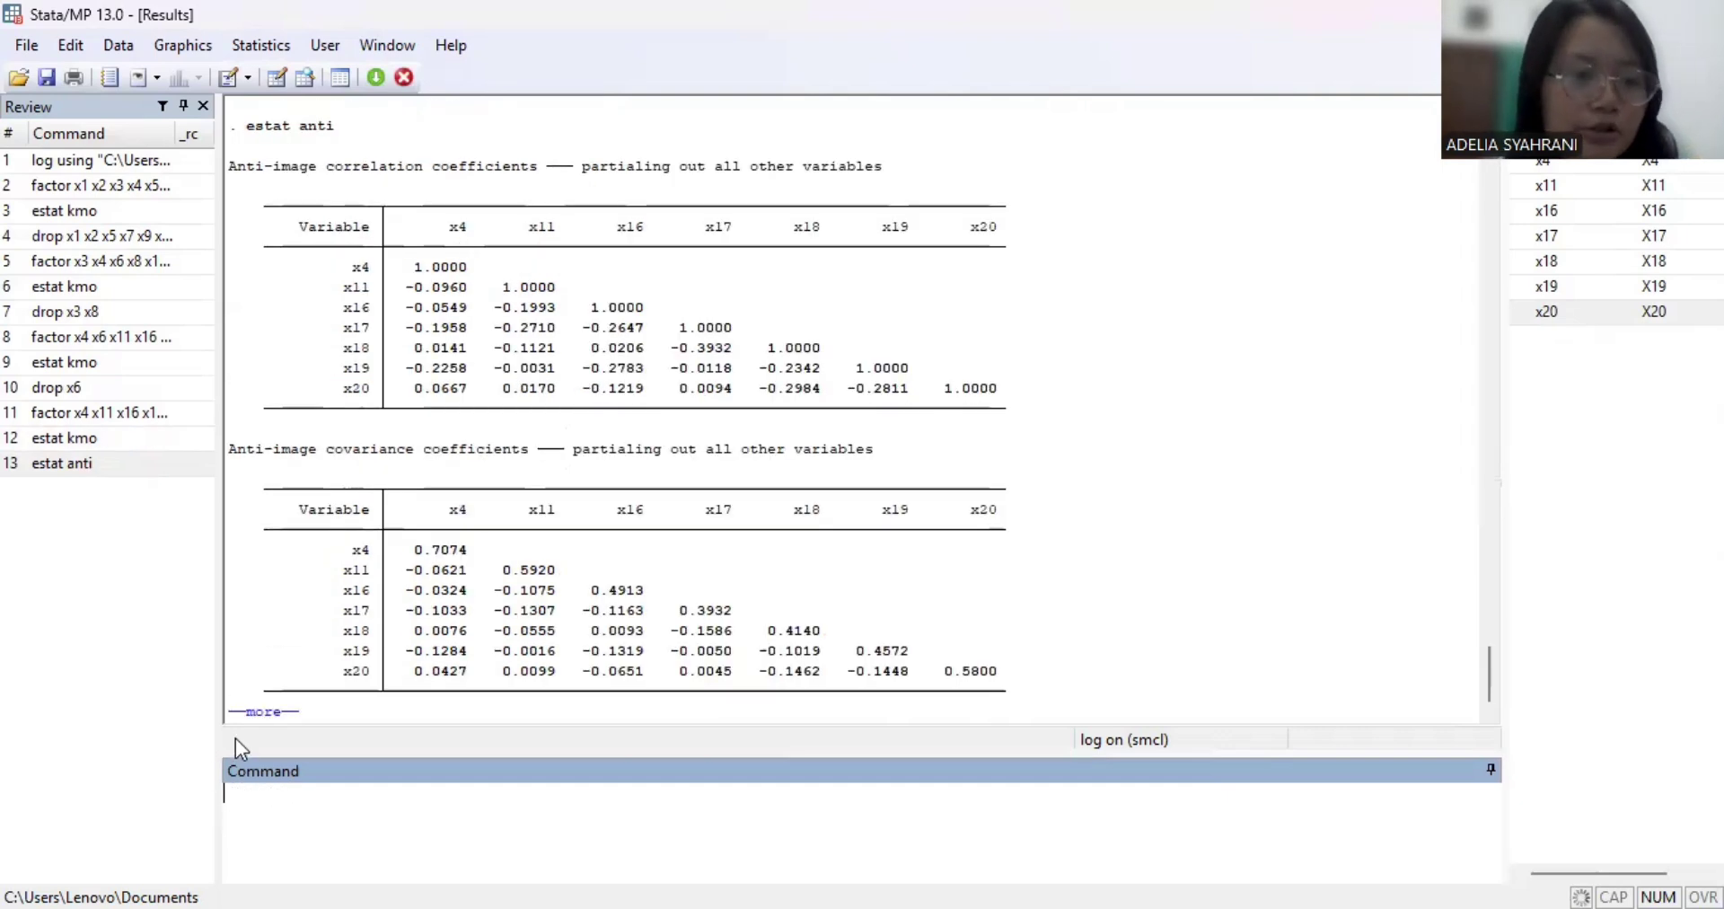
click(262, 711)
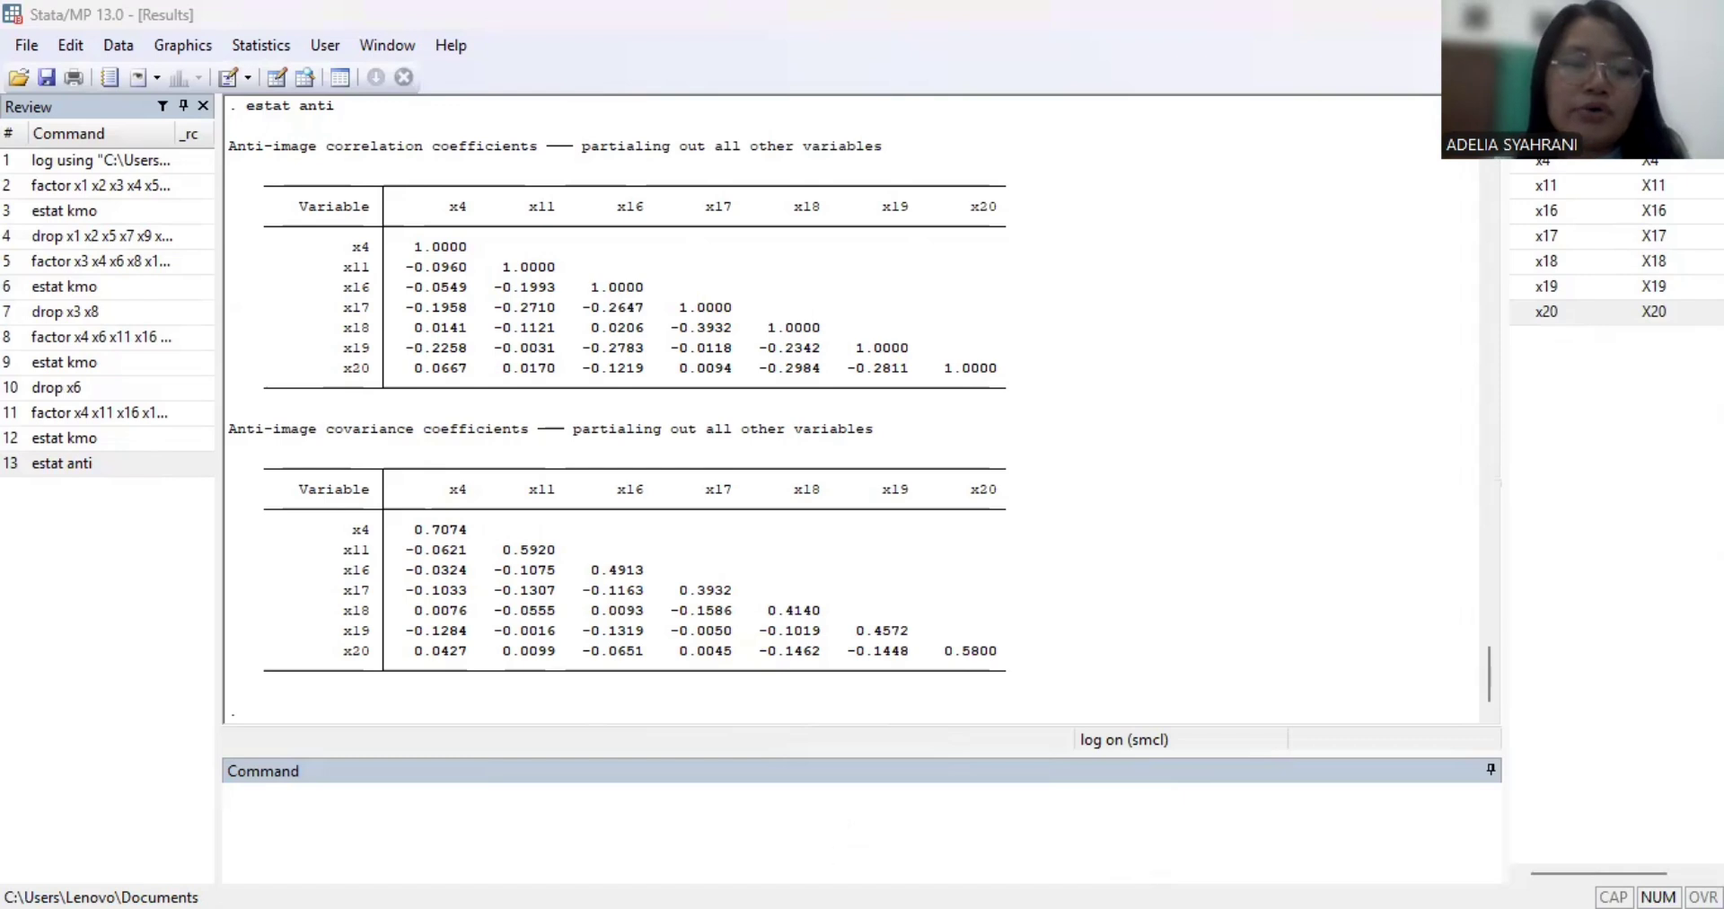
Rotate the factor solution with rotate, blanks (0.7), display its full output and compare it with the unrotated factor loadings
click(828, 855)
text(rotate)
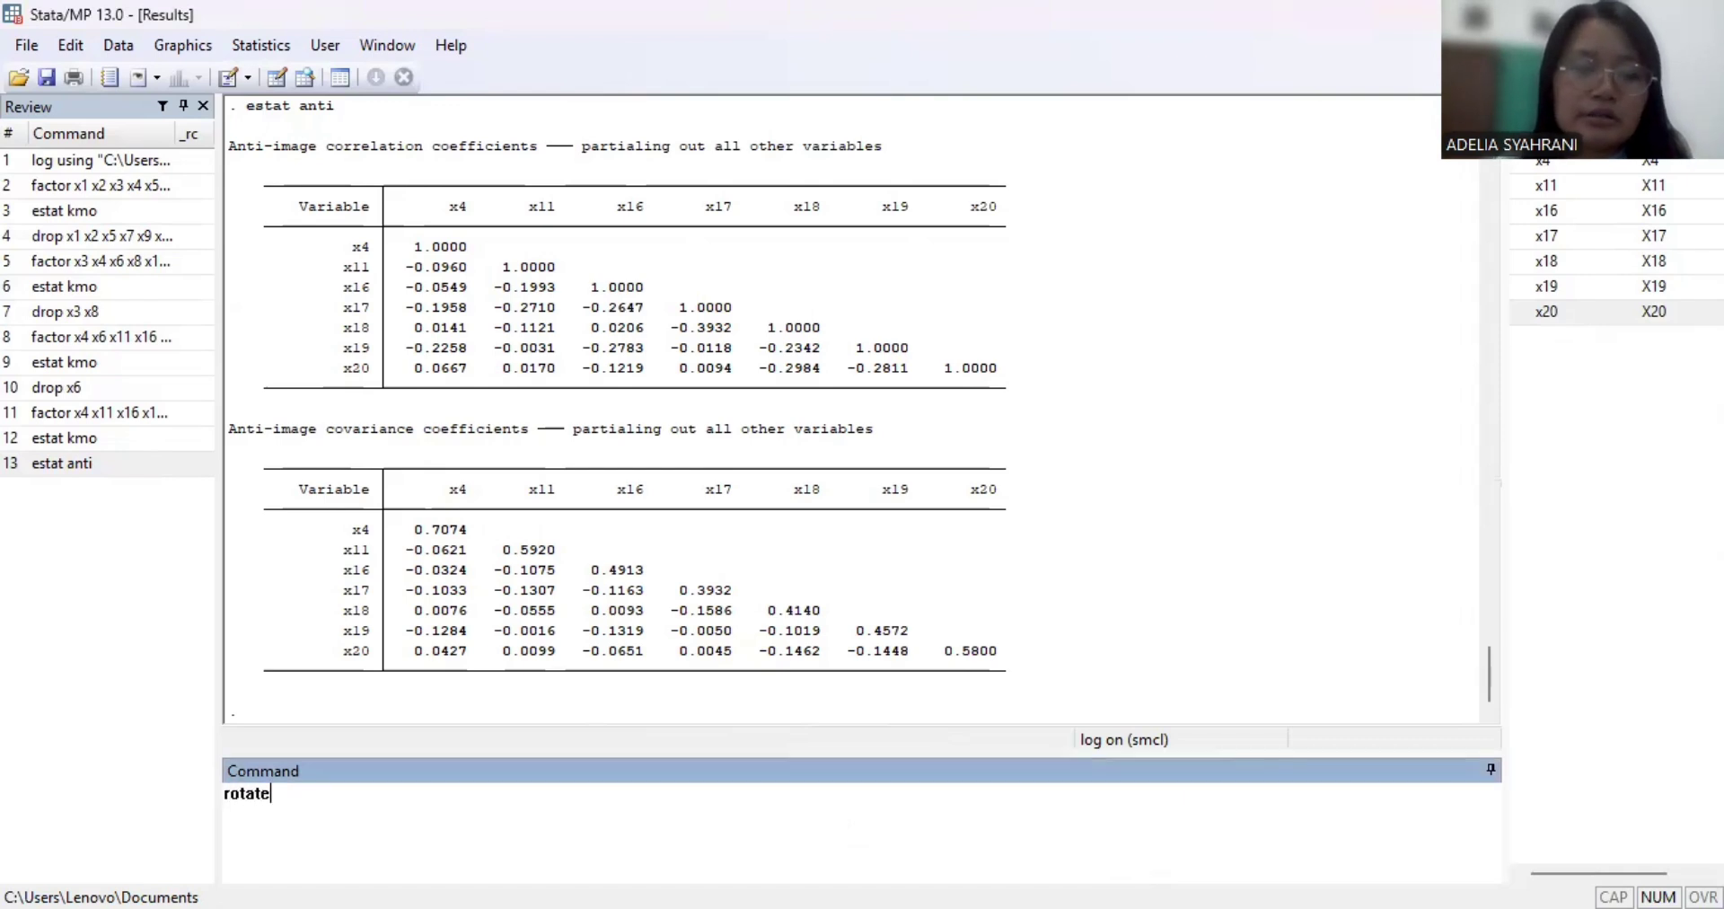
text(, bla)
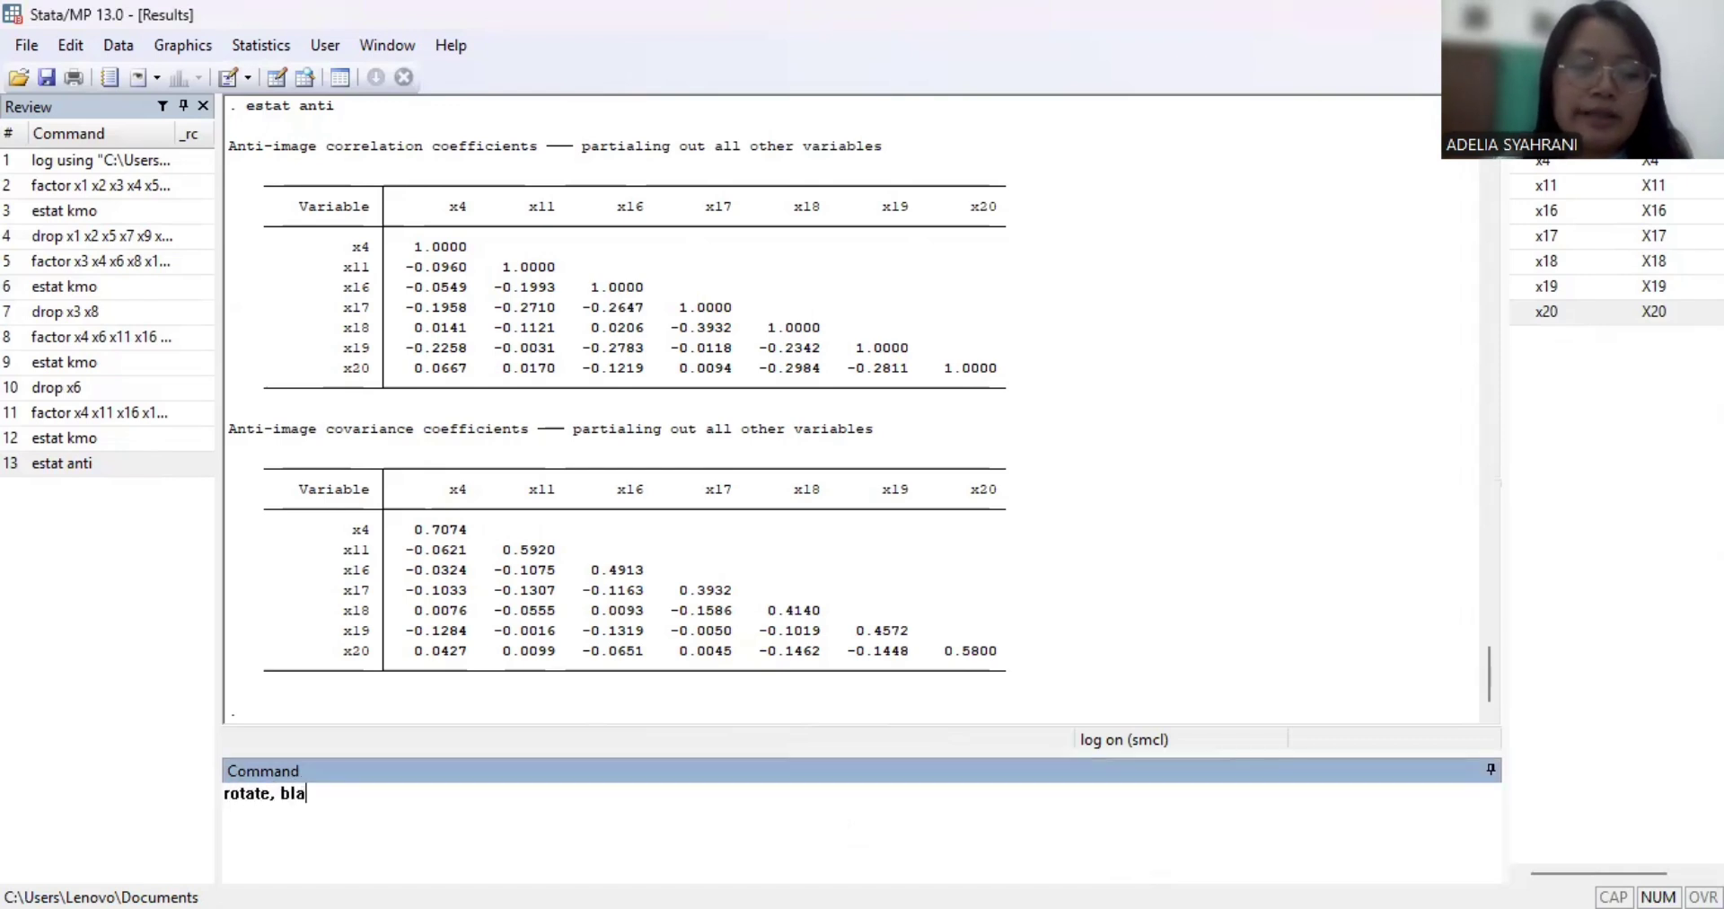
text(nks (0.7))
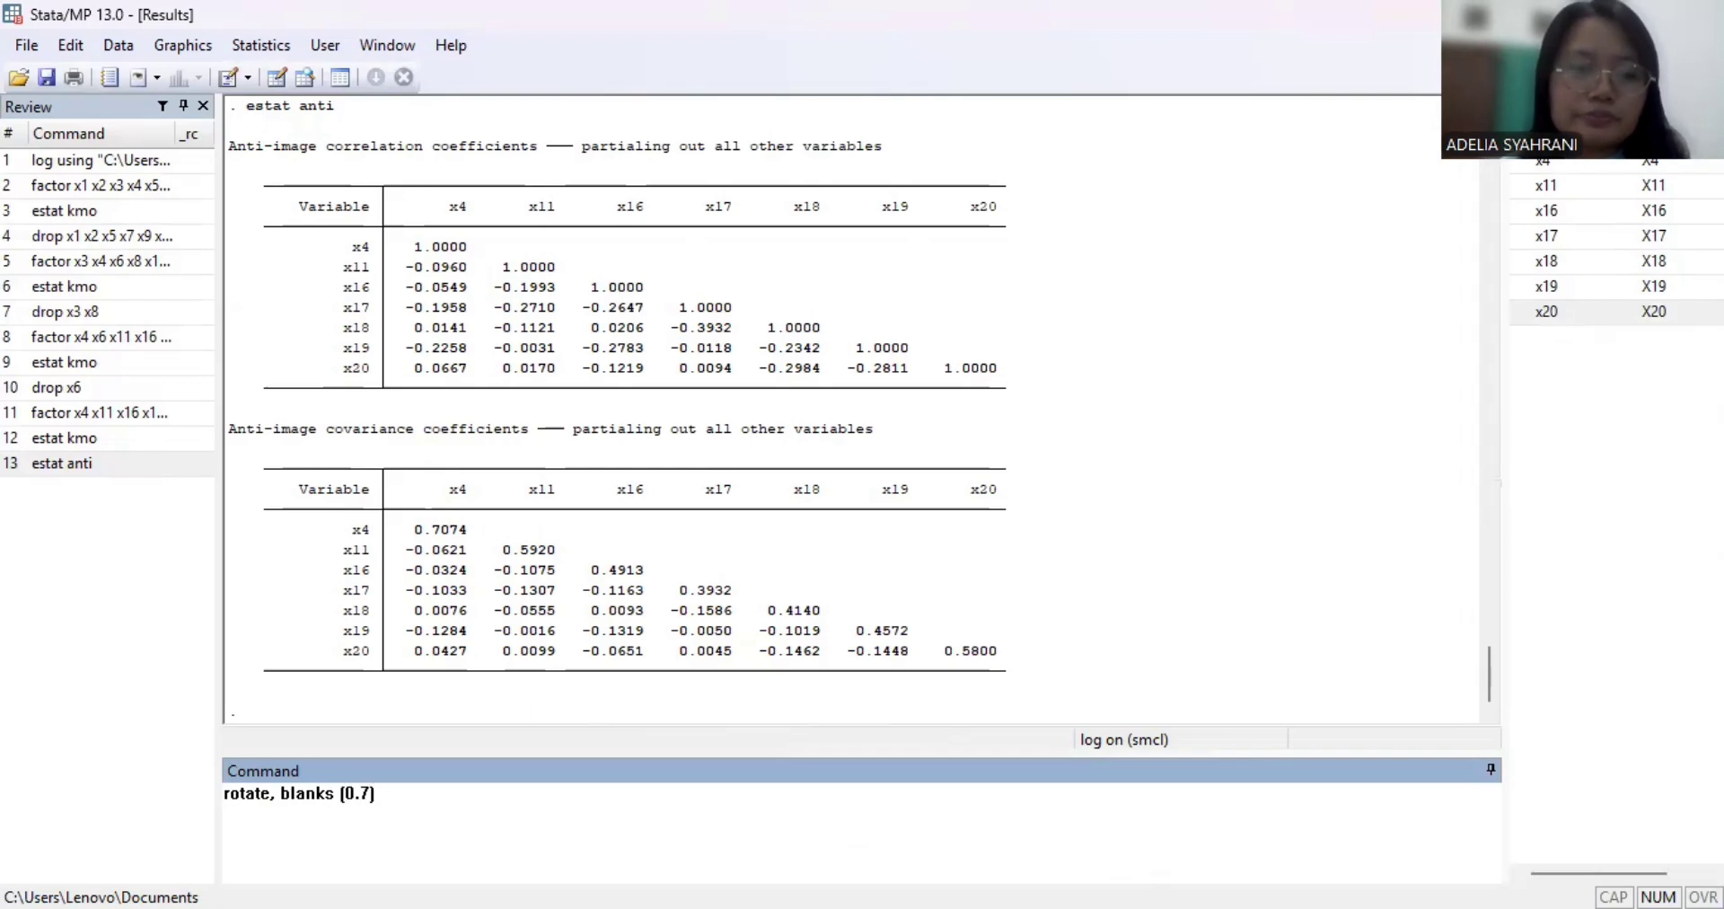
key(Return)
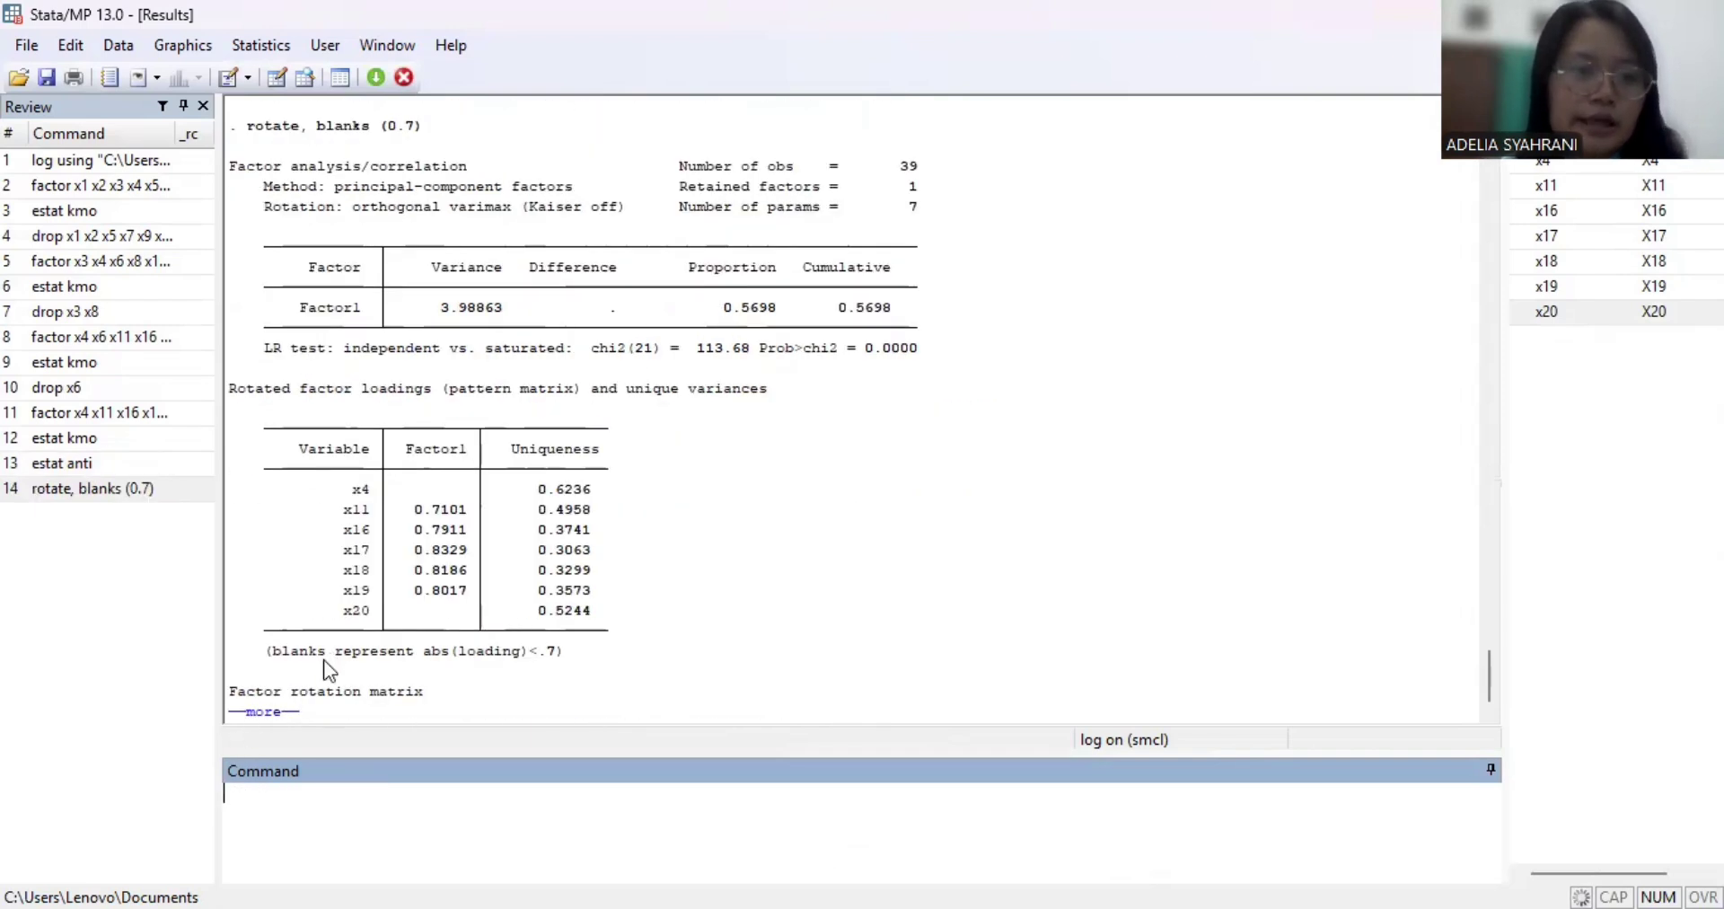
click(257, 715)
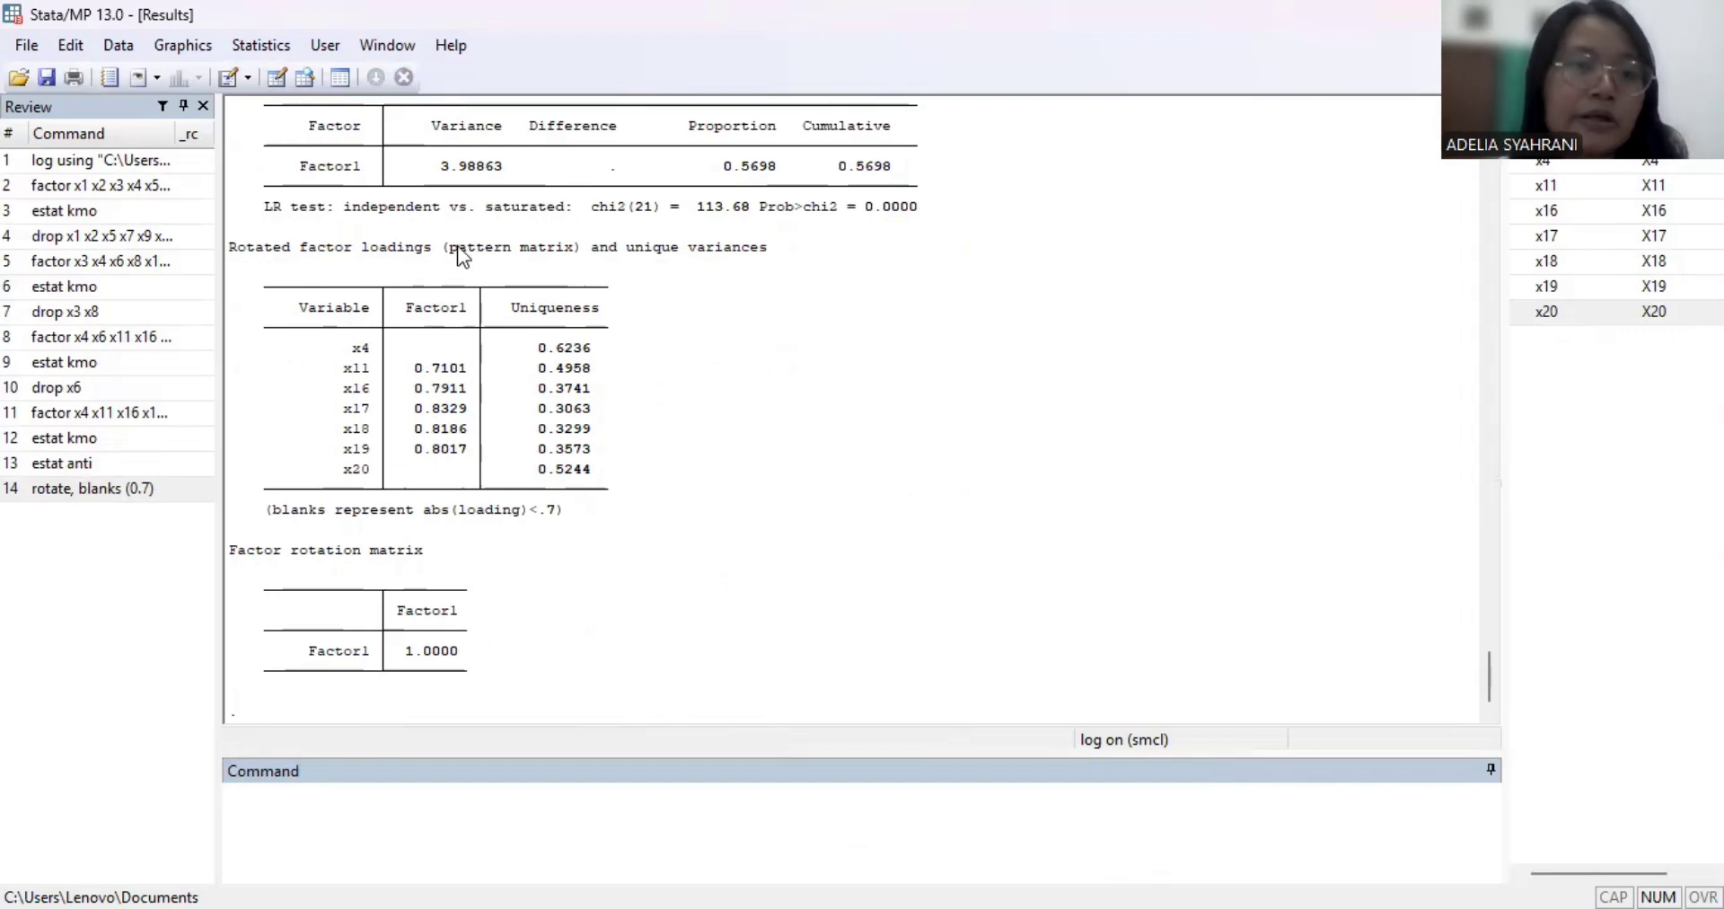
drag(1487, 670, 1480, 551)
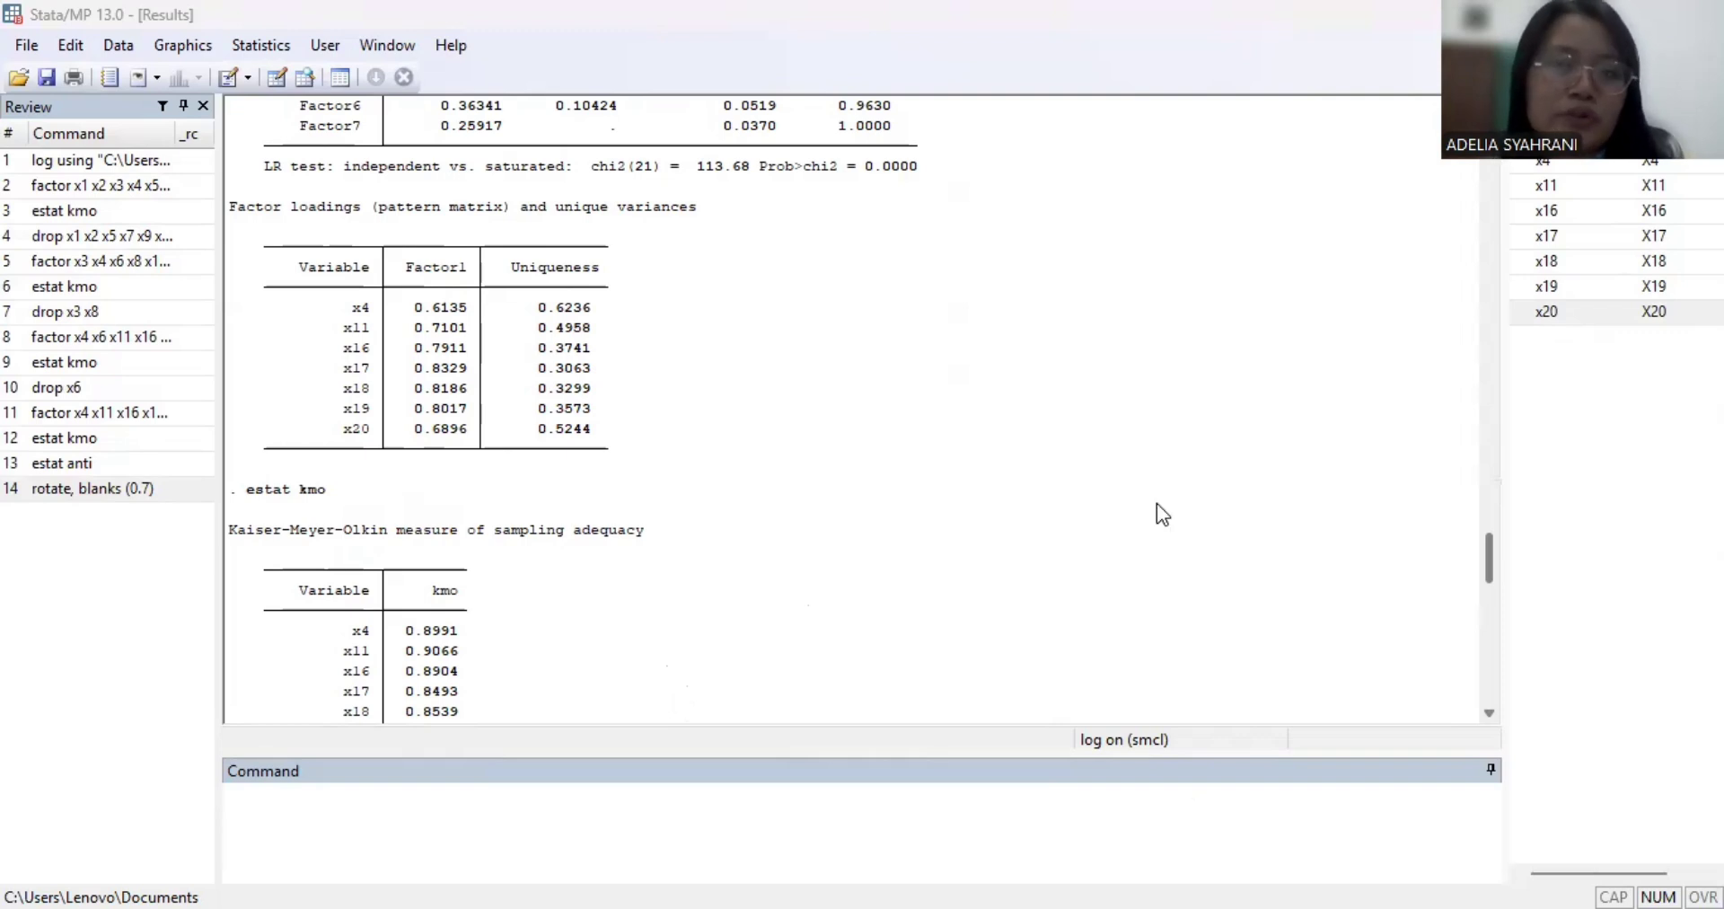
drag(1487, 554, 1484, 695)
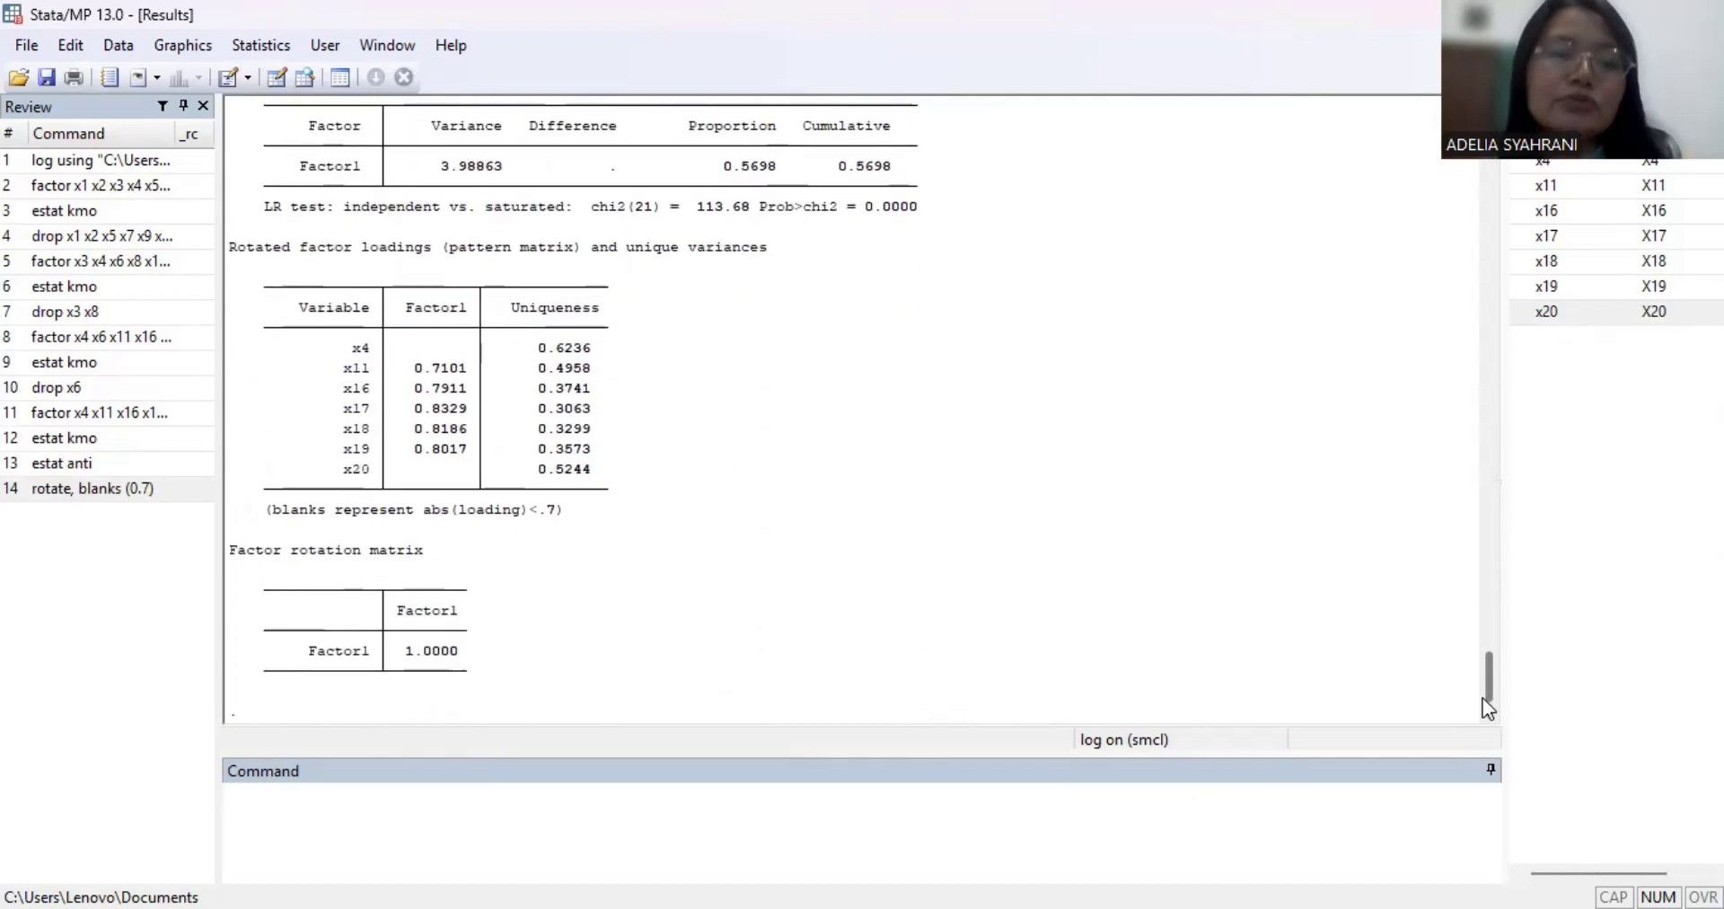